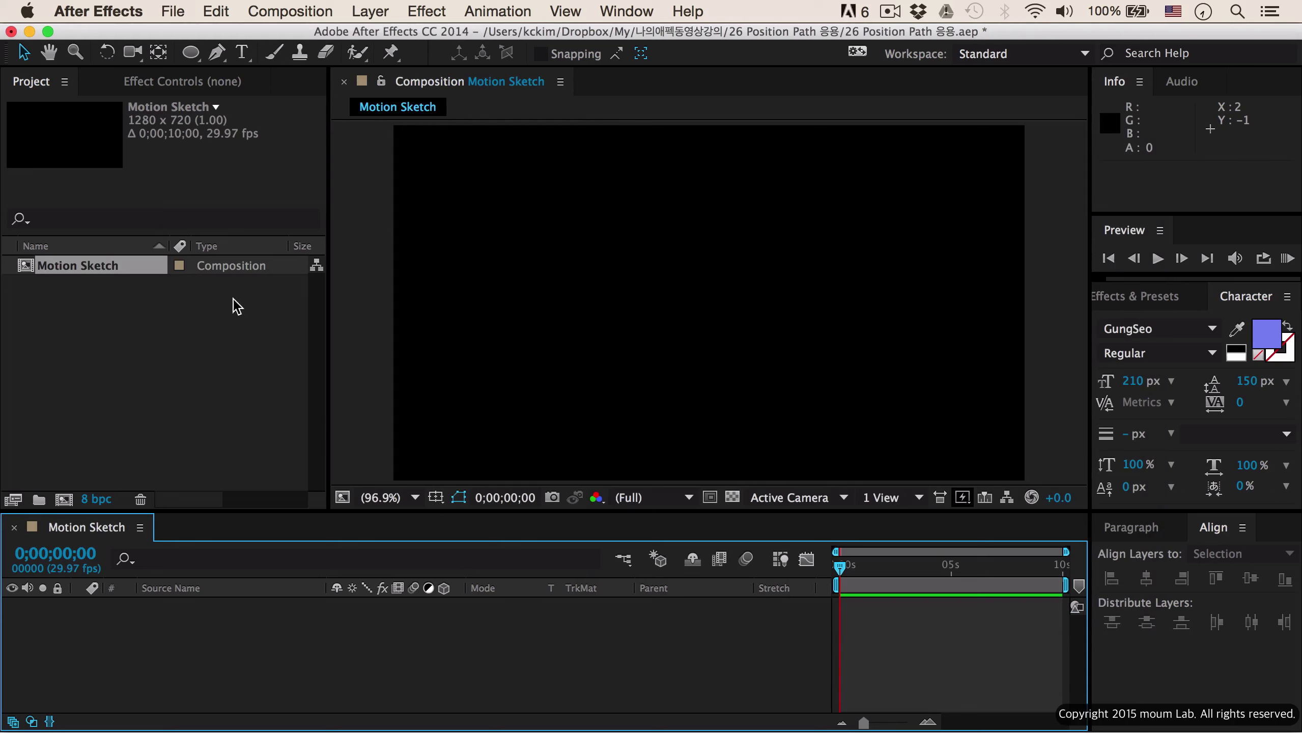
Step: Draw a light blue circle about 164 px in diameter in the left half of the composition as a new shape layer
key("q")
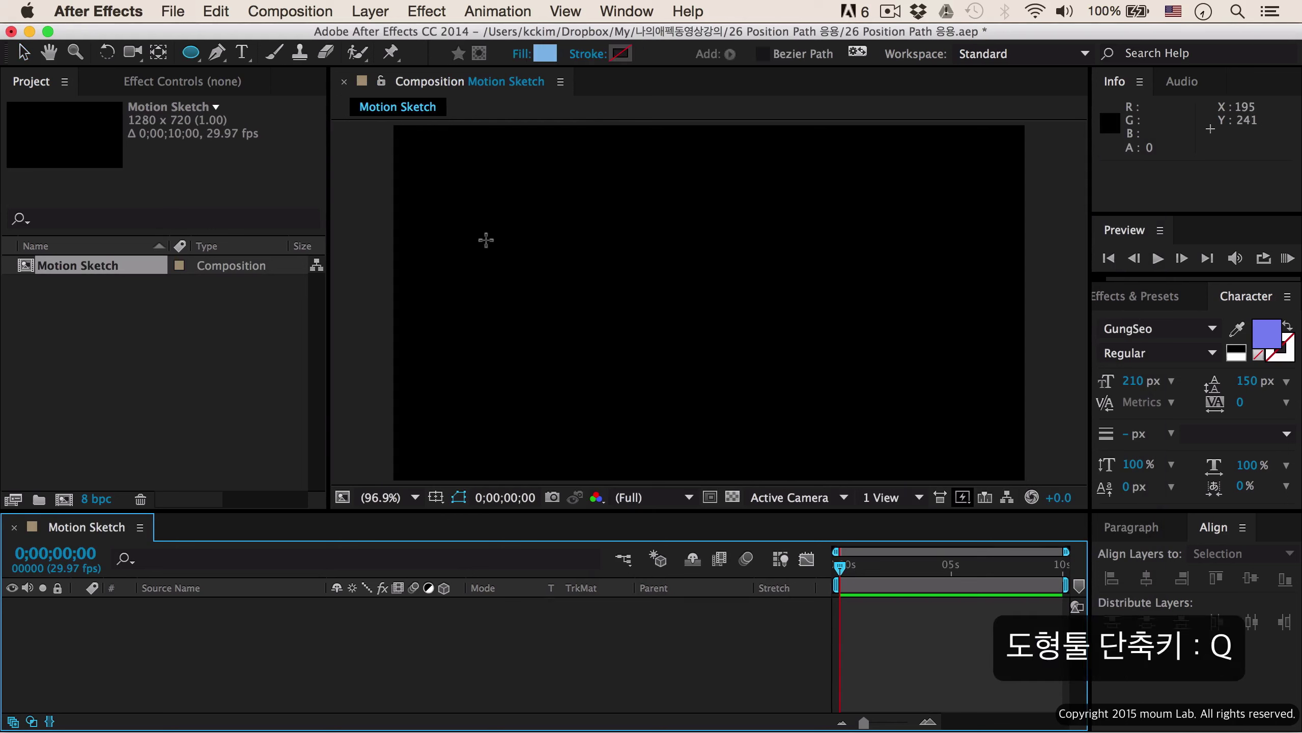
left_click_drag(487, 242, 572, 325)
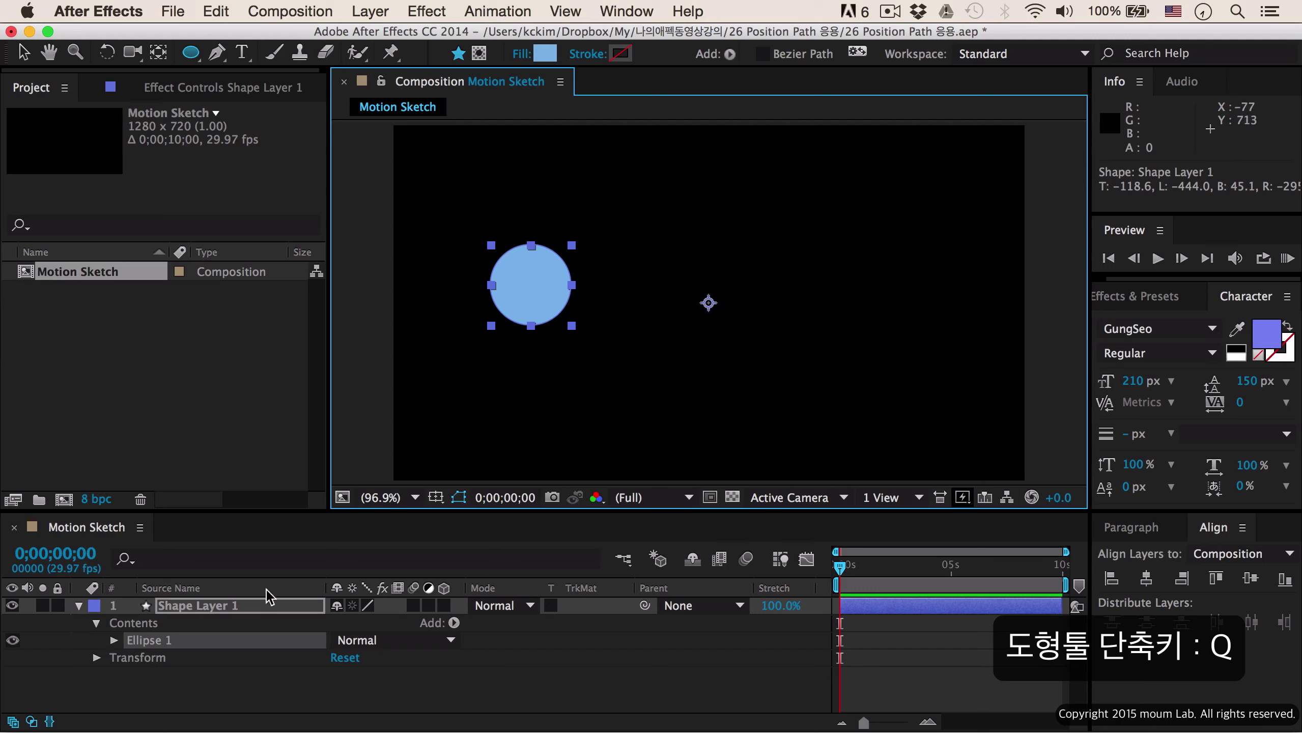
left_click(257, 607)
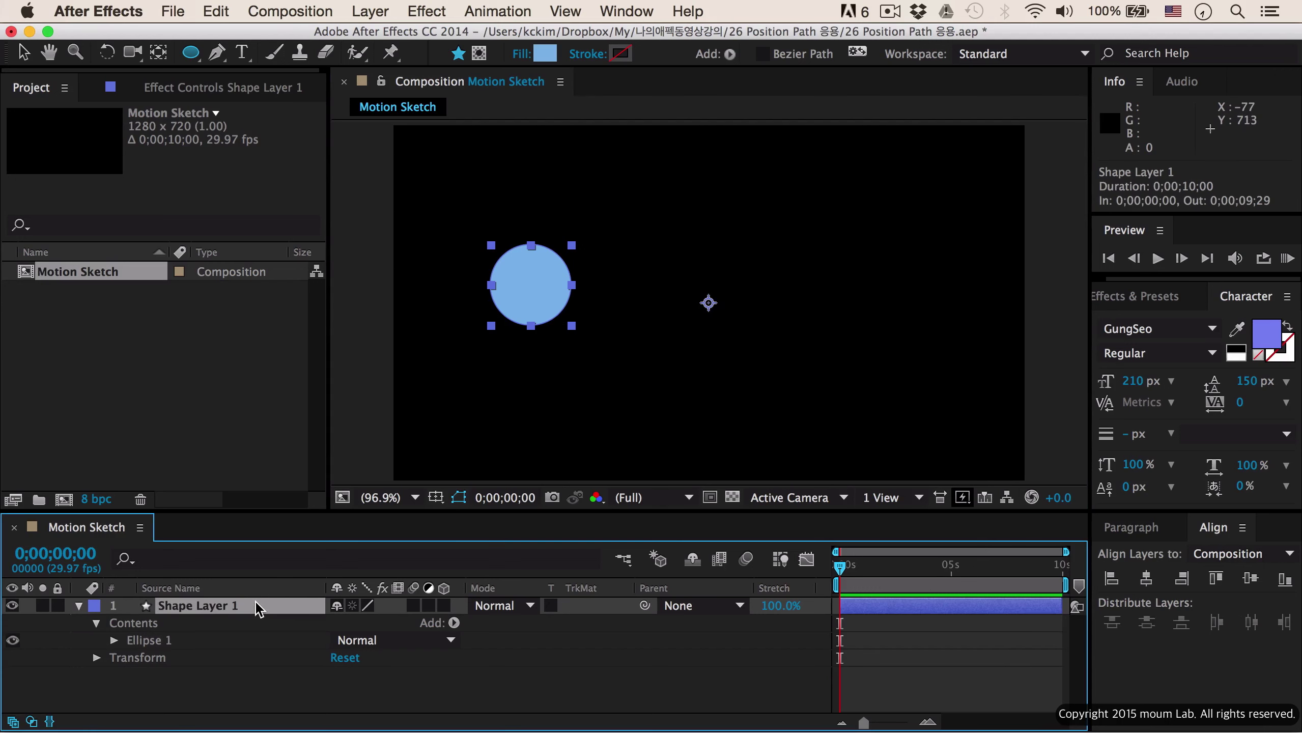
Step: Open the Motion Sketch settings and enable Background display during capture
left_click(625, 11)
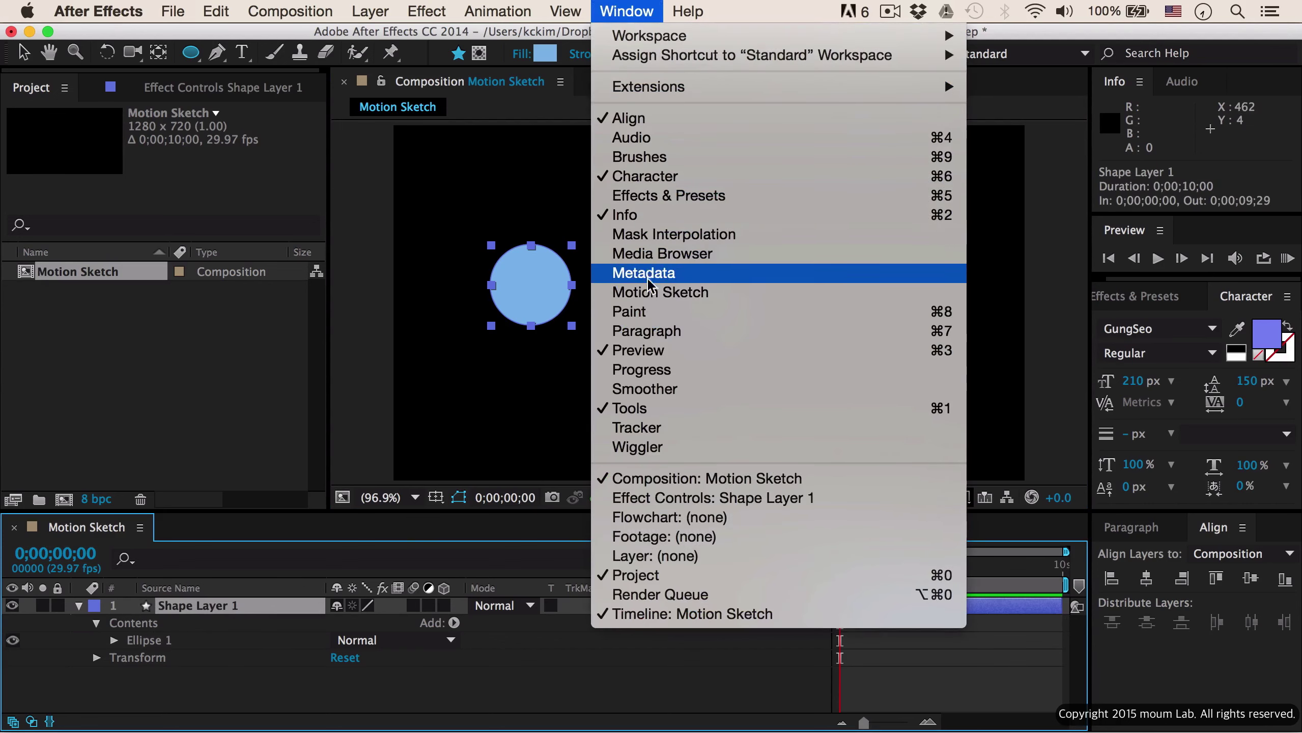
left_click(649, 292)
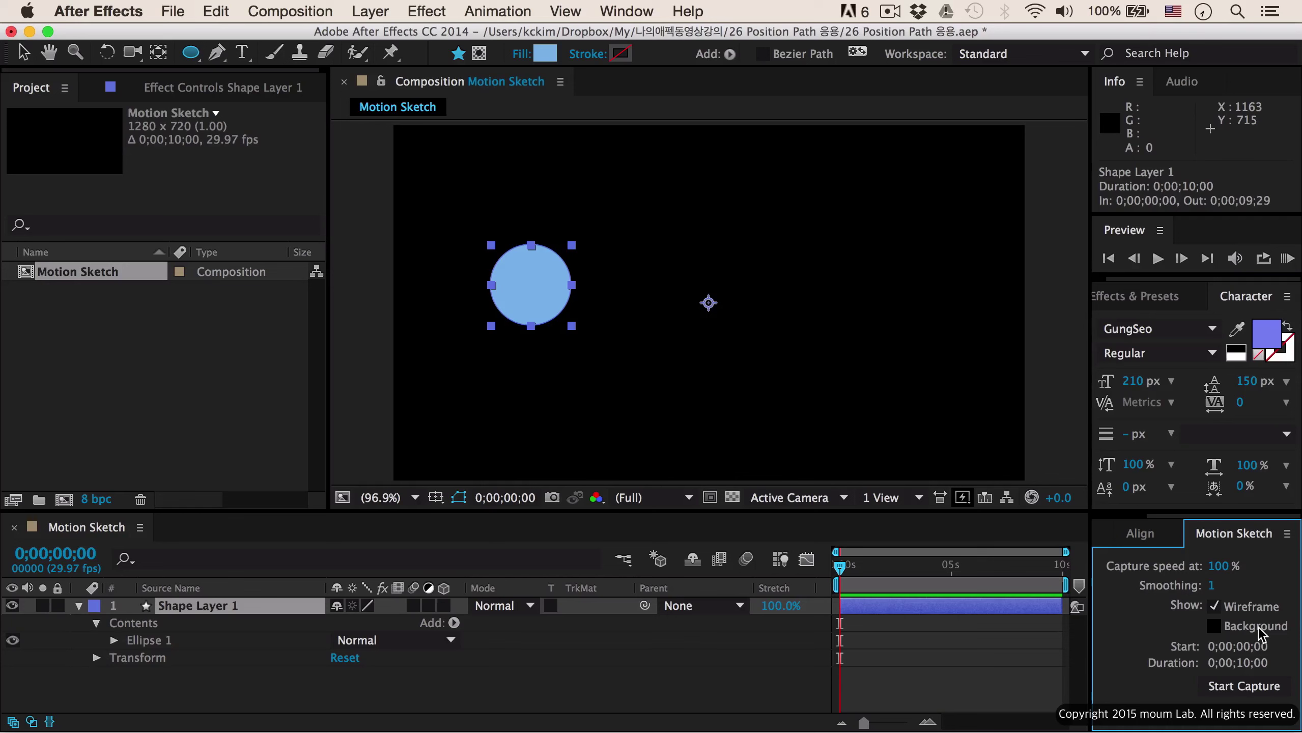
left_click(1215, 626)
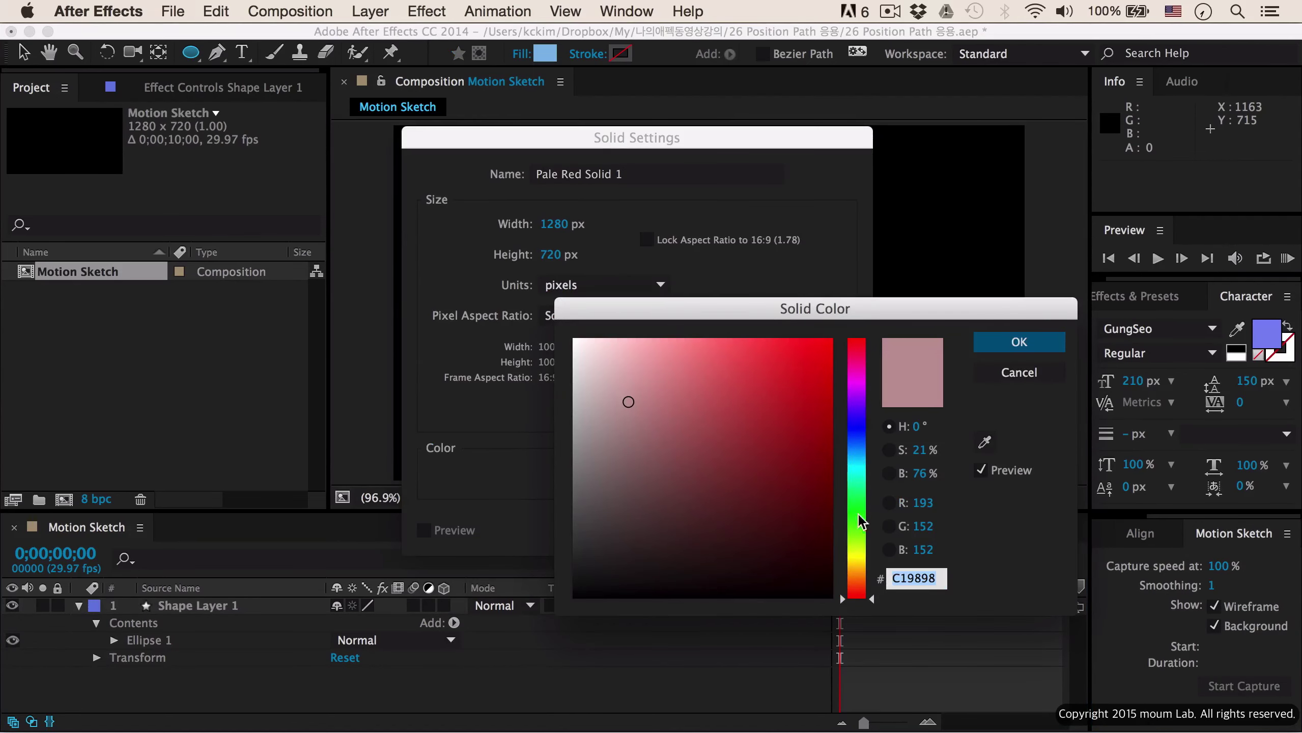
Step: Create a 1280 x 720 px yellow solid with colour EDEA80 and place it beneath the circle's shape layer
left_click(861, 559)
left_click(691, 353)
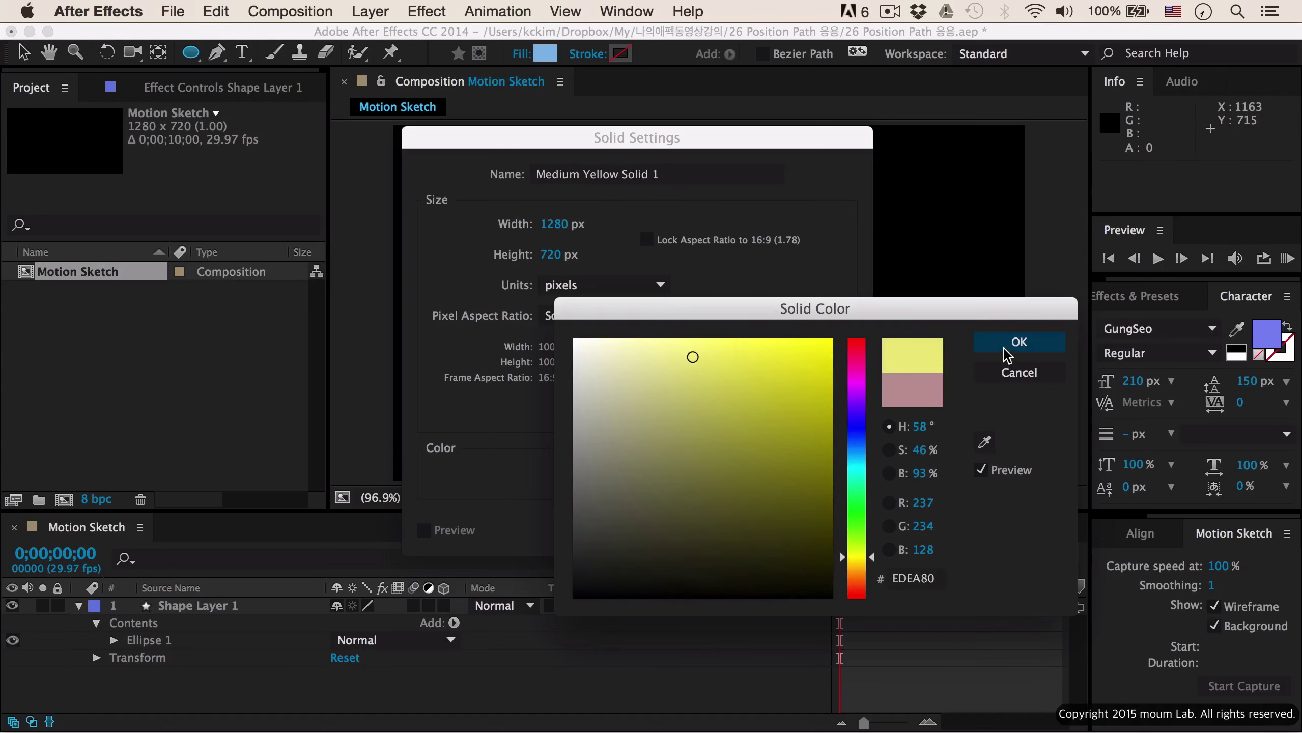
left_click(1007, 348)
left_click(811, 530)
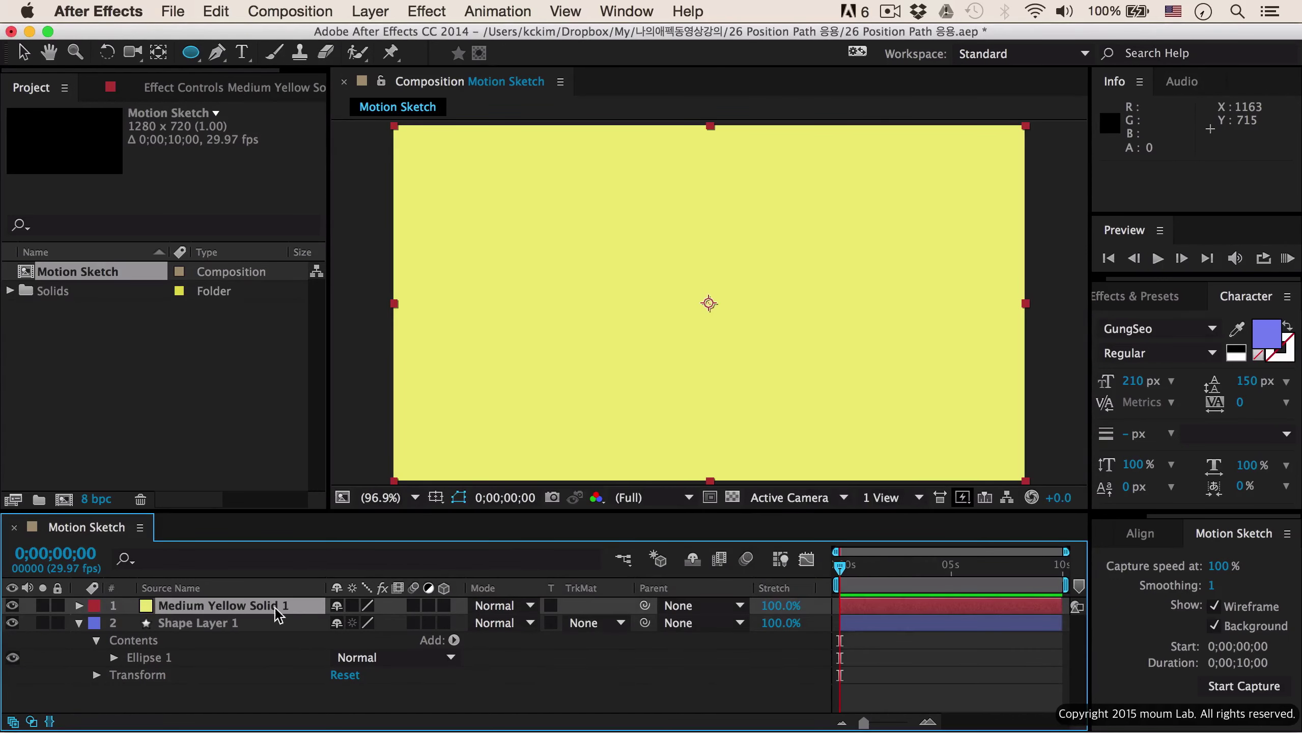
left_click_drag(275, 608, 272, 685)
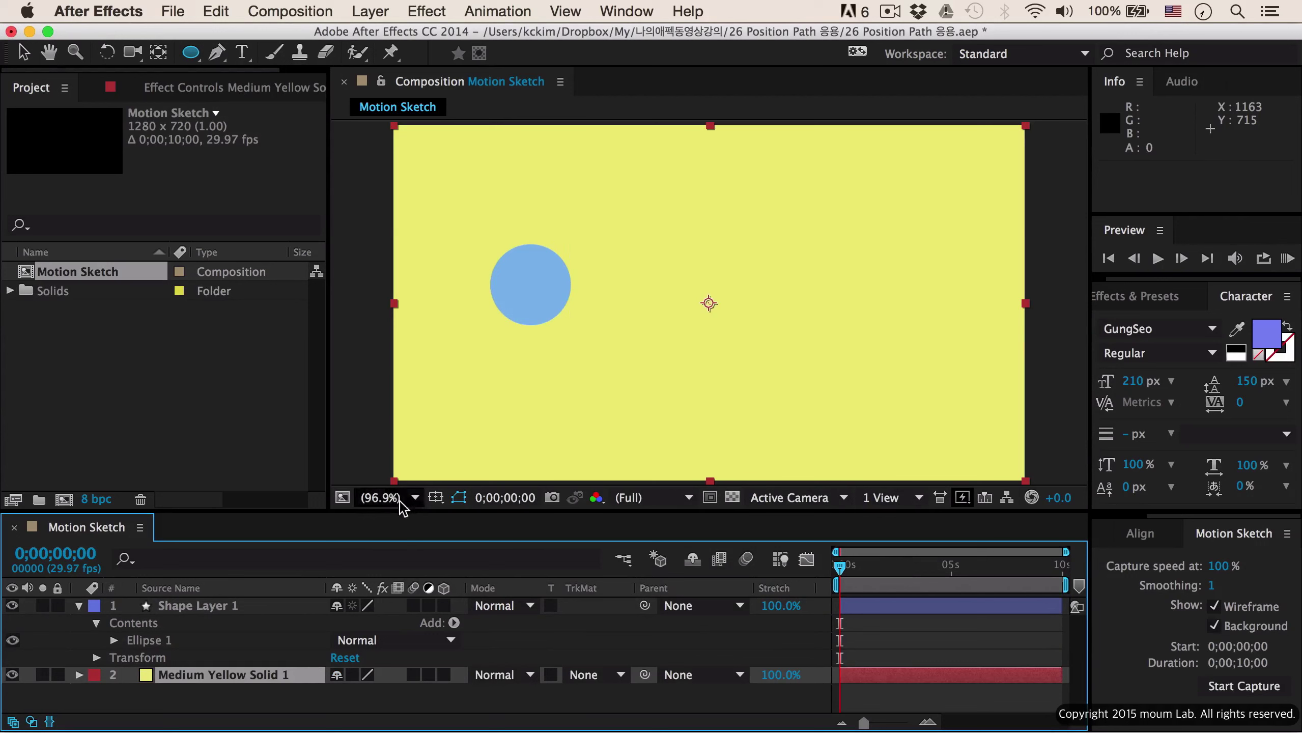
Step: Move the anchor point of Shape Layer 1 to the centre of the circle
left_click(254, 608)
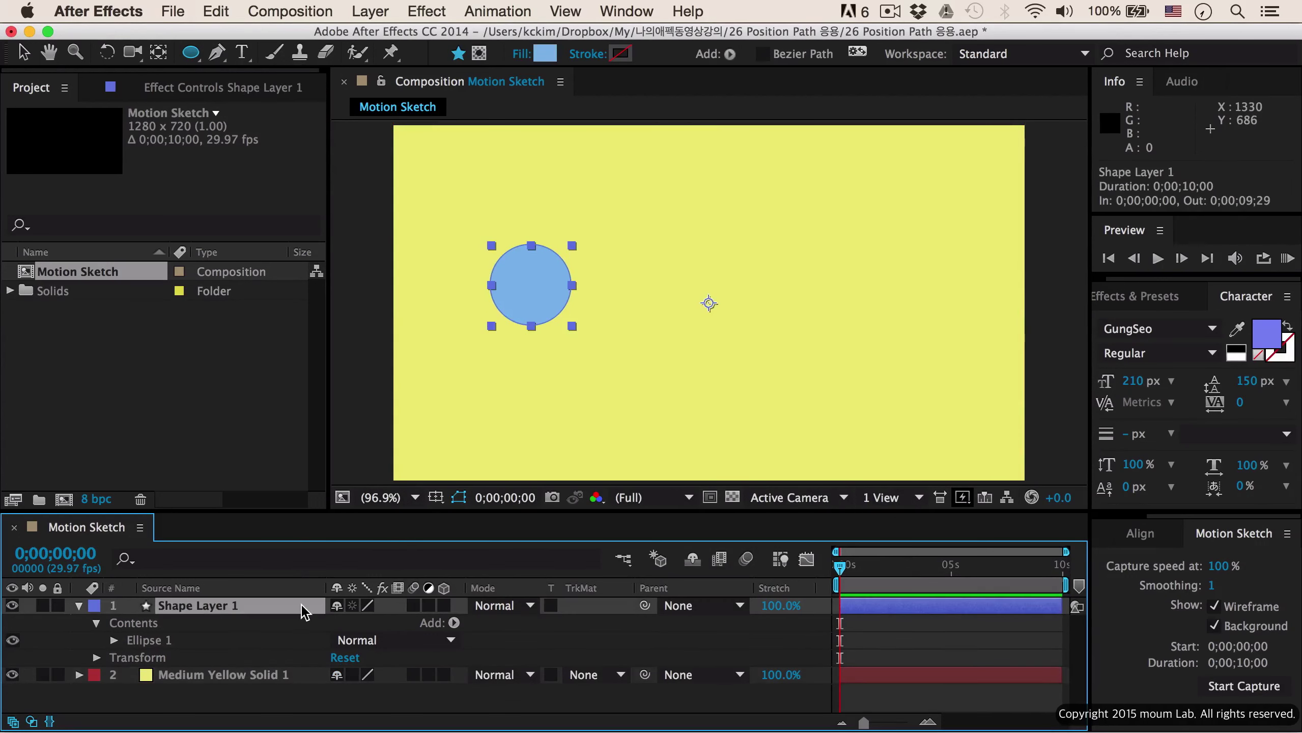
key("y")
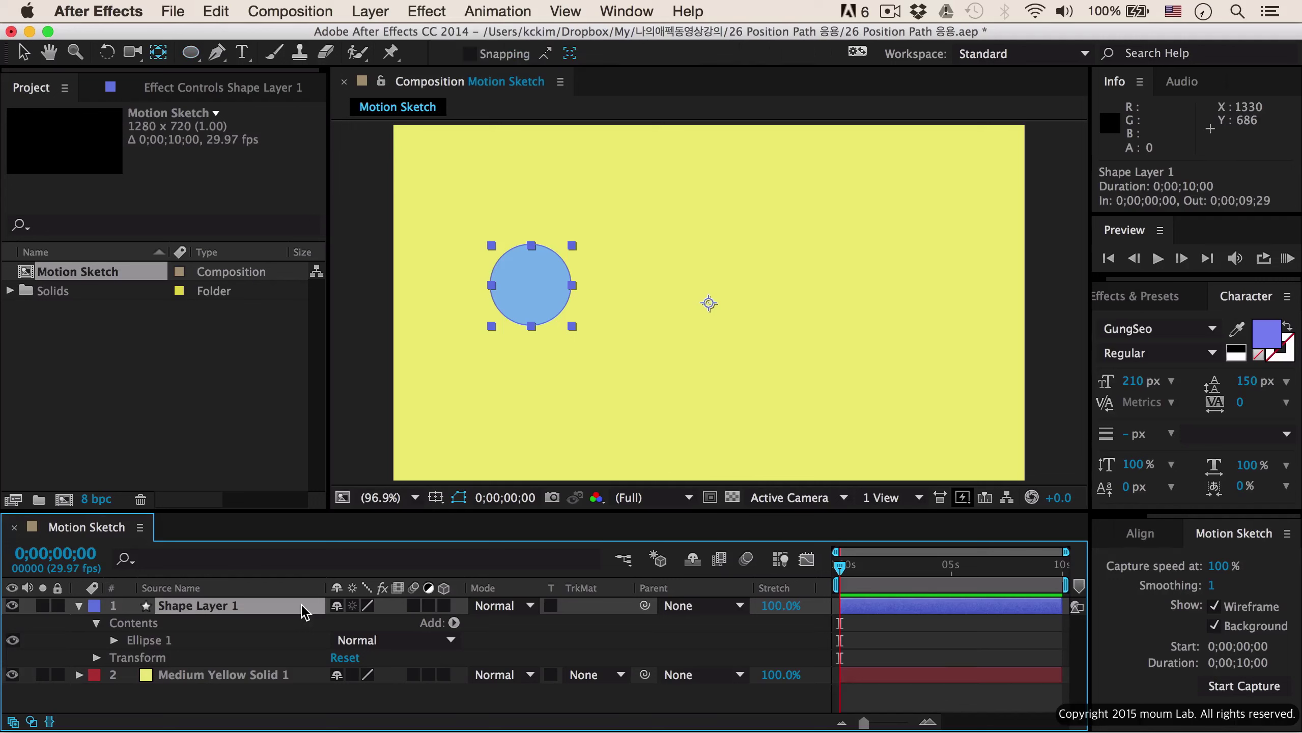
left_click_drag(674, 296, 523, 283)
Step: Capture a Motion Sketch for Shape Layer 1, looping the circle rightward and slightly down until it passes the frame's right edge
left_click(249, 609)
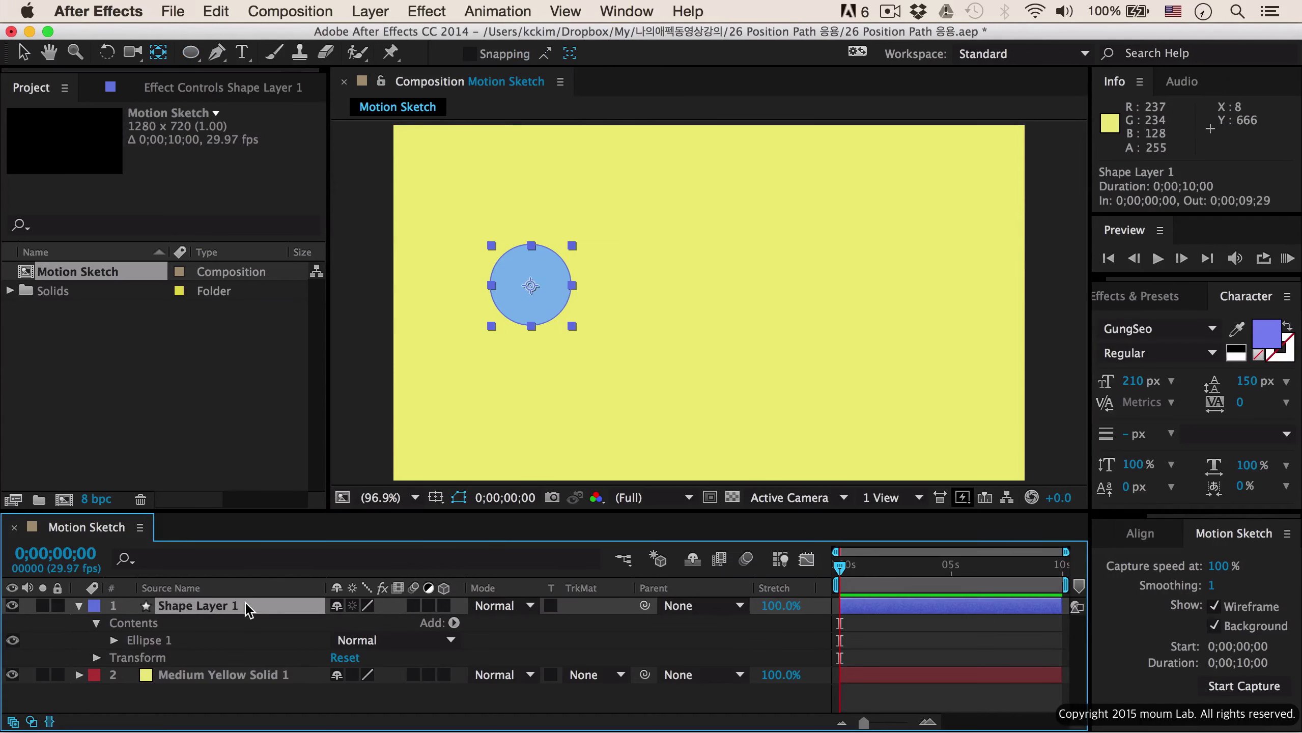
left_click(1237, 688)
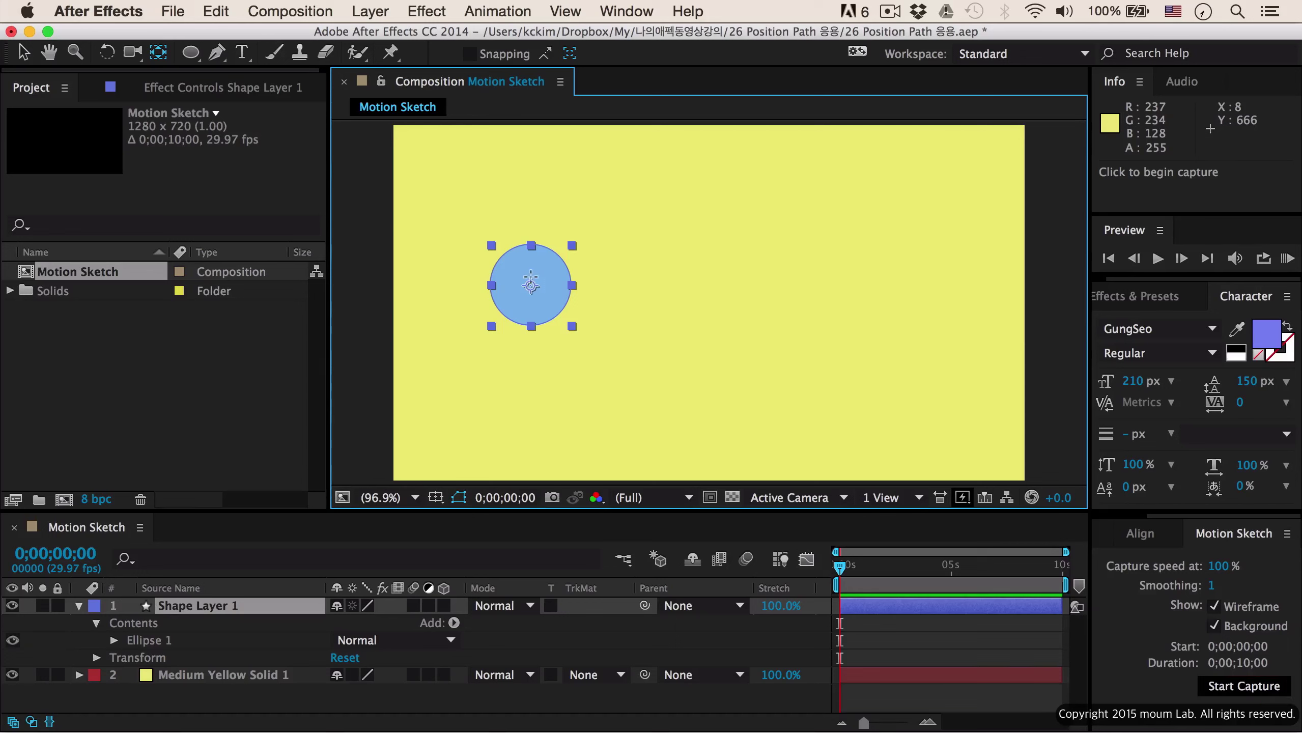
mouse_move(531, 285)
left_mouse_down()
mouse_move(577, 235)
mouse_move(632, 237)
mouse_move(655, 270)
mouse_move(644, 305)
mouse_move(615, 299)
mouse_move(621, 257)
mouse_move(684, 242)
mouse_move(758, 276)
mouse_move(758, 313)
mouse_move(687, 316)
mouse_move(706, 276)
mouse_move(826, 270)
mouse_move(853, 315)
mouse_move(820, 351)
mouse_move(802, 314)
mouse_move(880, 282)
mouse_move(935, 312)
mouse_move(939, 365)
mouse_move(905, 366)
mouse_move(916, 316)
mouse_move(993, 315)
mouse_move(1025, 362)
mouse_move(1000, 400)
mouse_move(979, 368)
mouse_move(1020, 344)
mouse_move(1070, 397)
left_mouse_up()
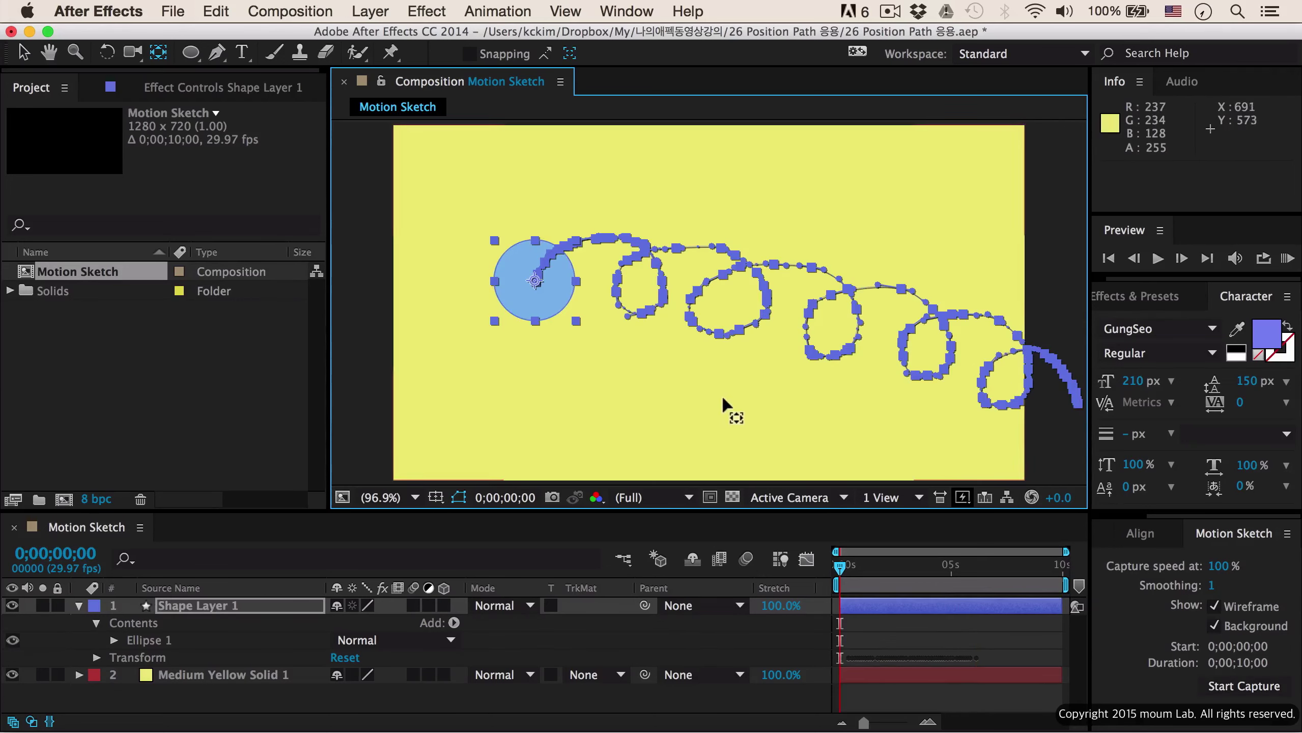
Step: Reveal the captured Position keyframes of Shape Layer 1 and examine their spacing along the timeline
left_click(237, 606)
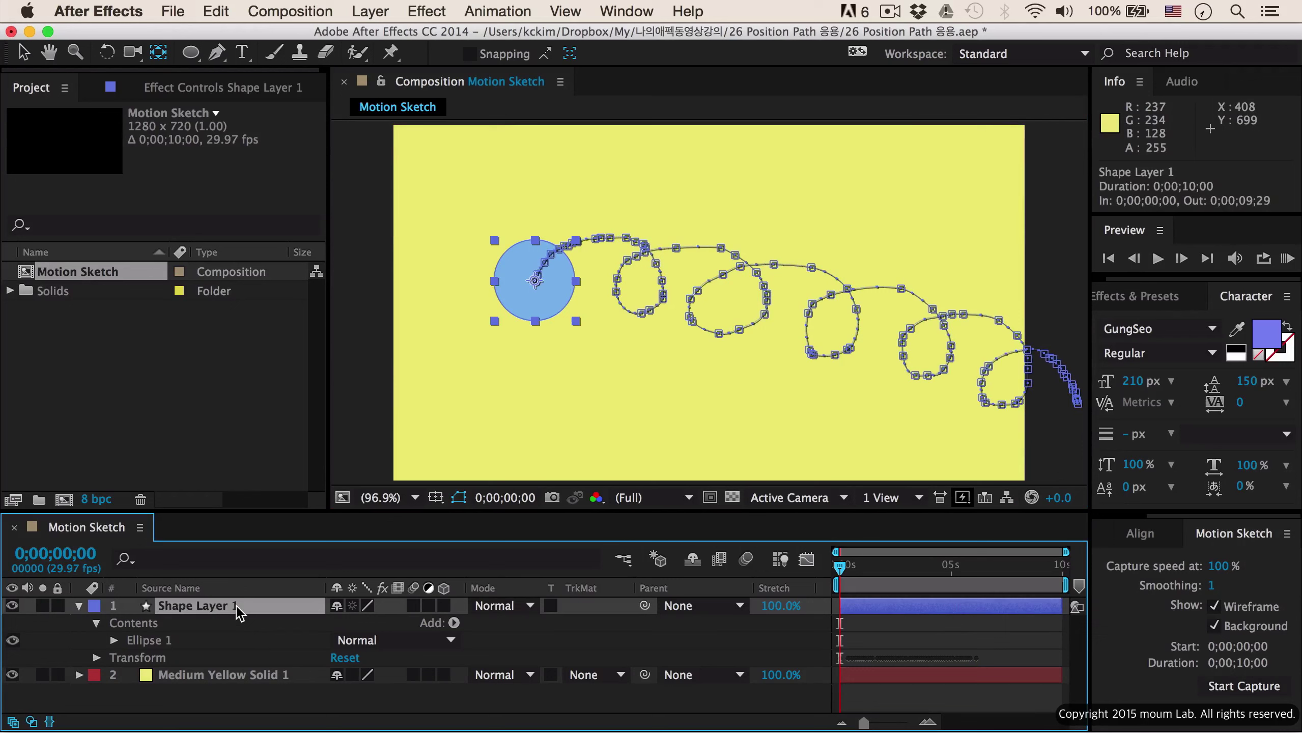
key("u")
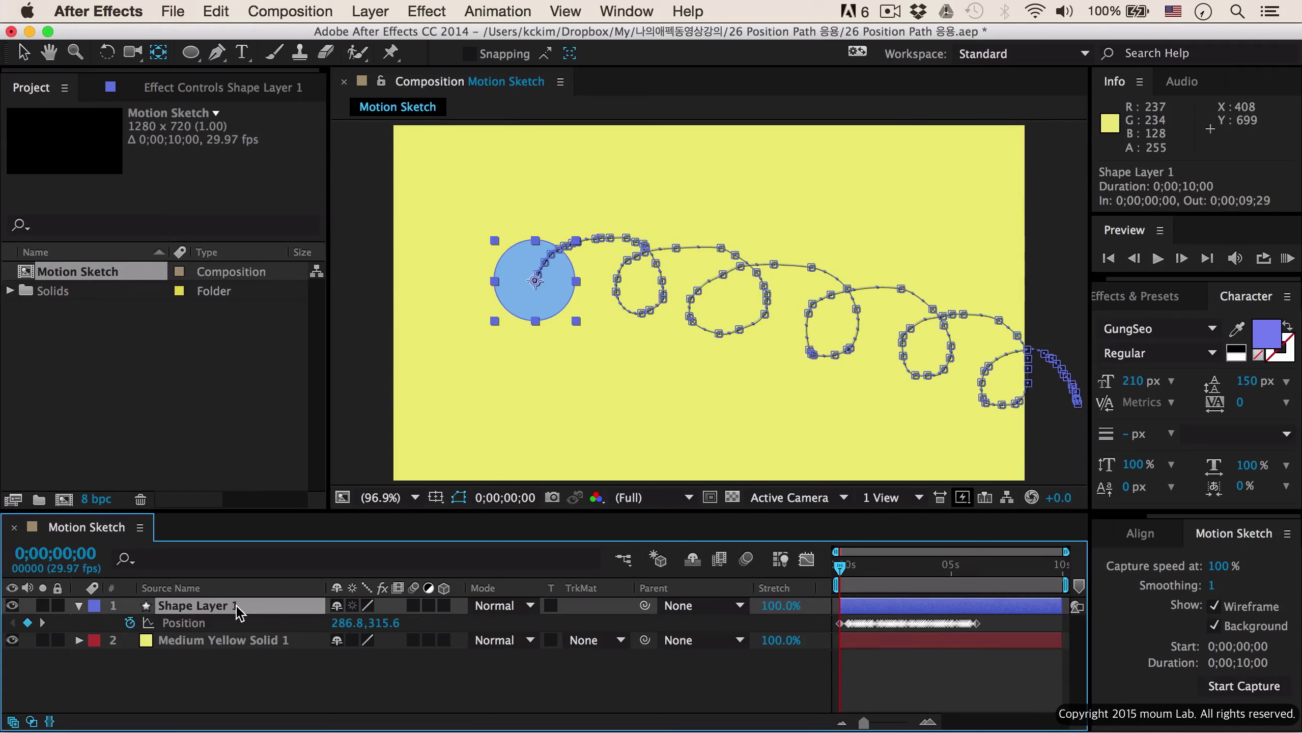
left_click(195, 623)
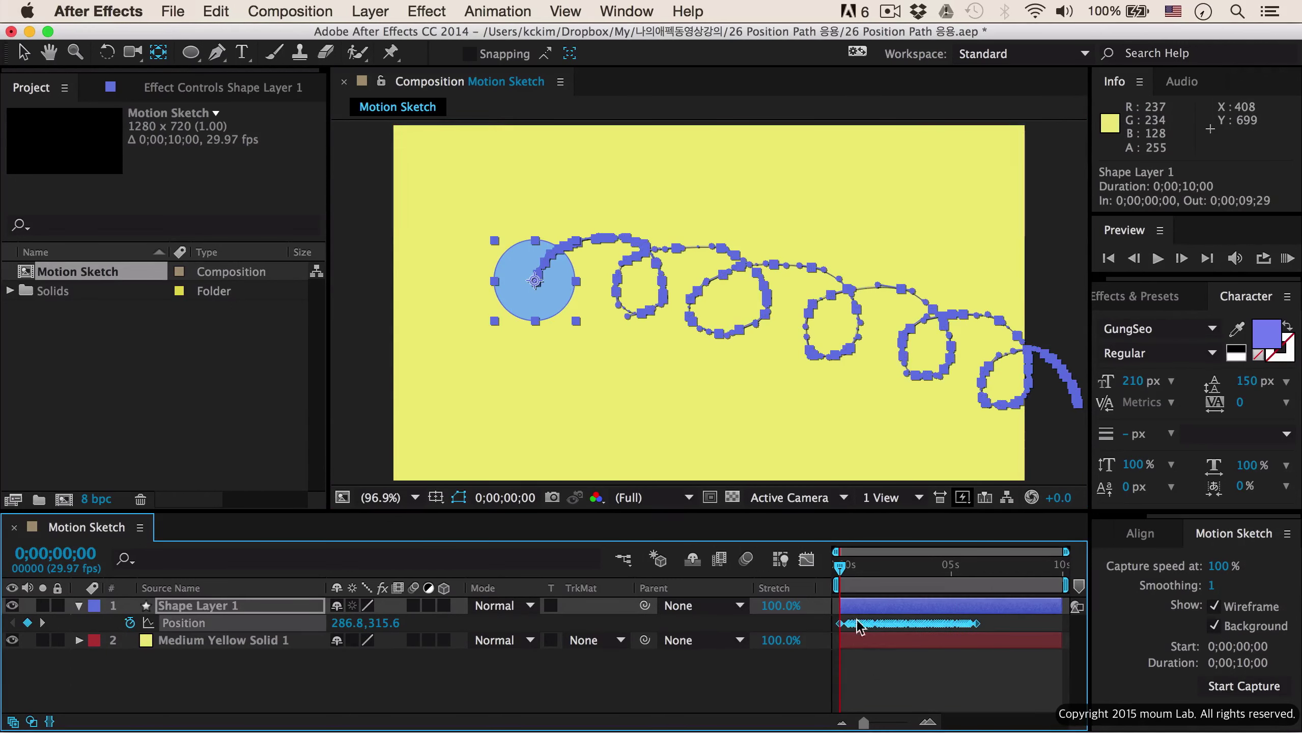
scroll(884, 632, "up", 10)
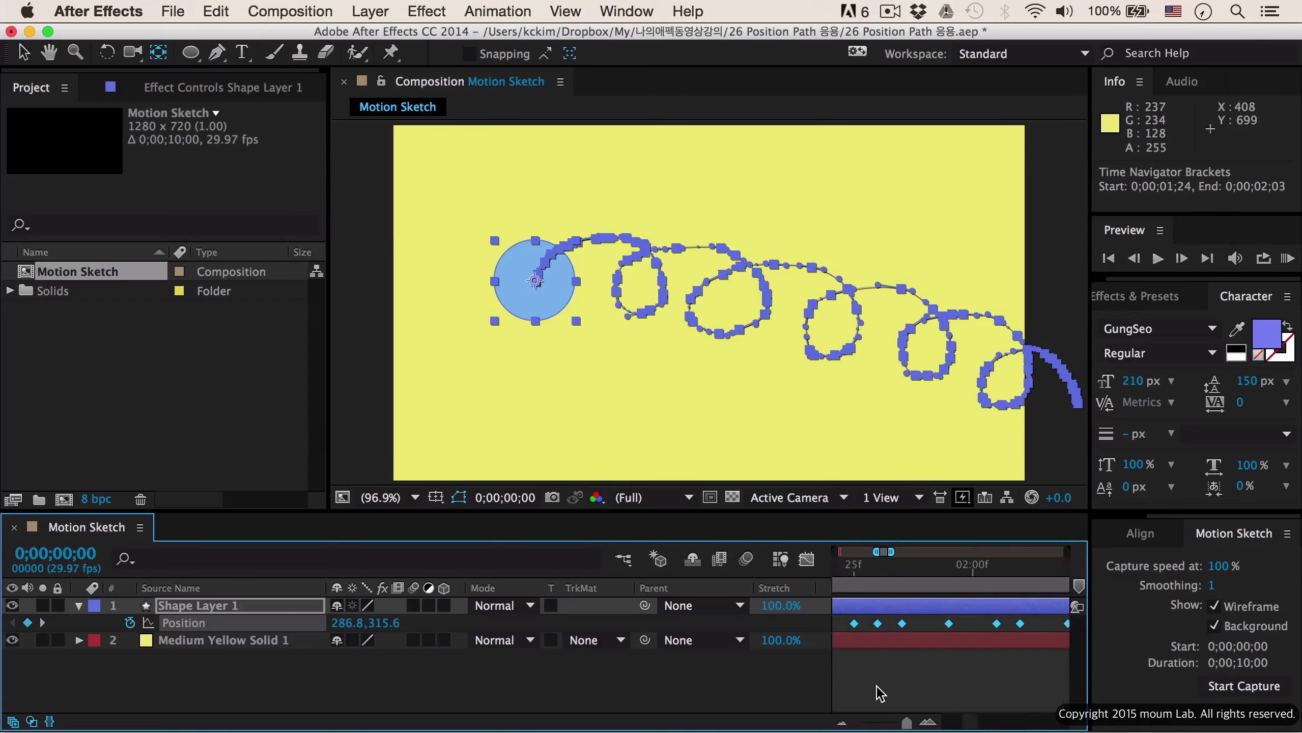
scroll(880, 693, "down", 10)
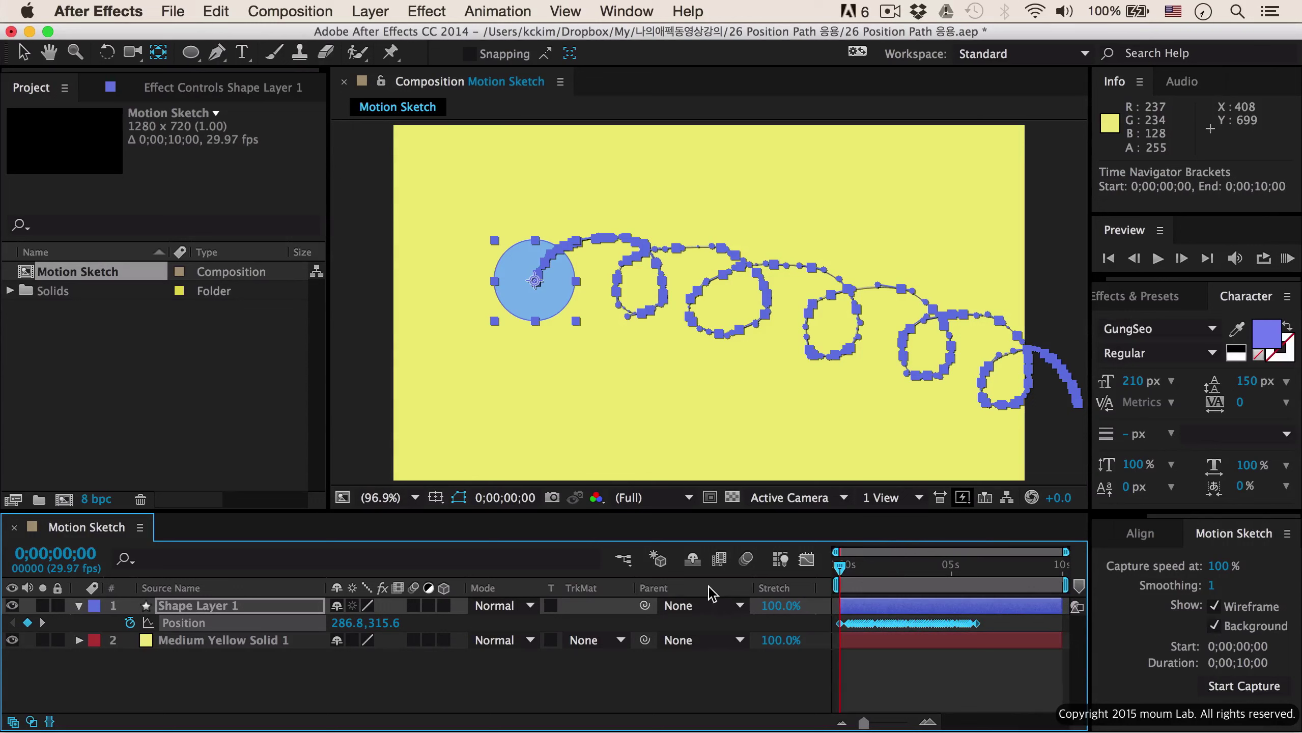
Step: Hide the Stretch and Parent columns in the timeline
right_click(734, 593)
mouse_move(770, 655)
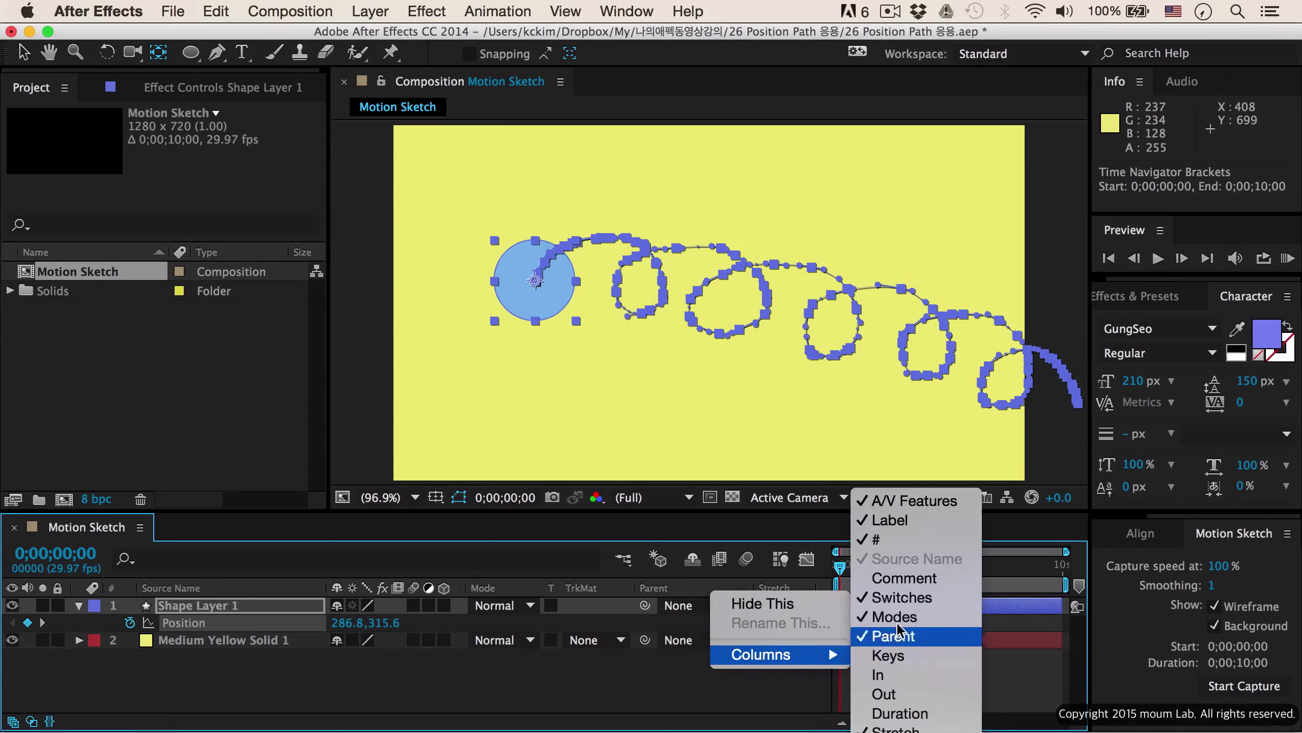
left_click(903, 729)
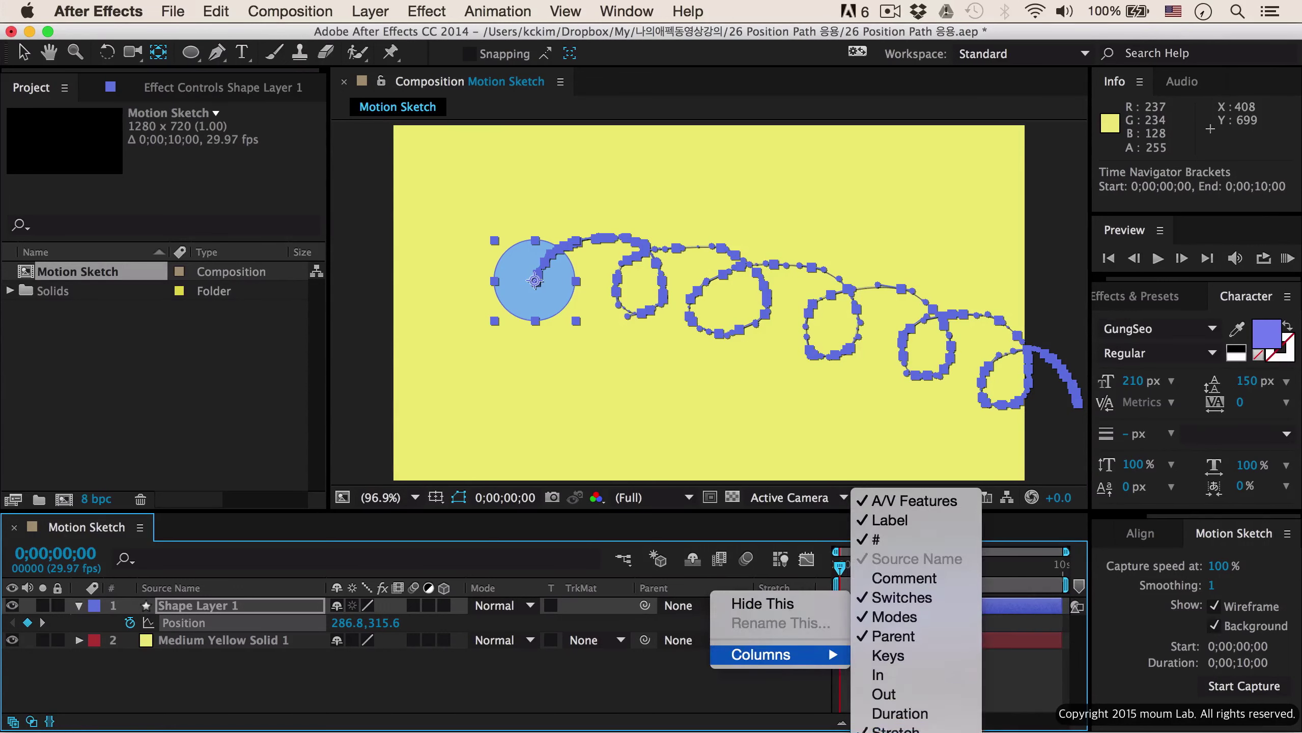
right_click(686, 594)
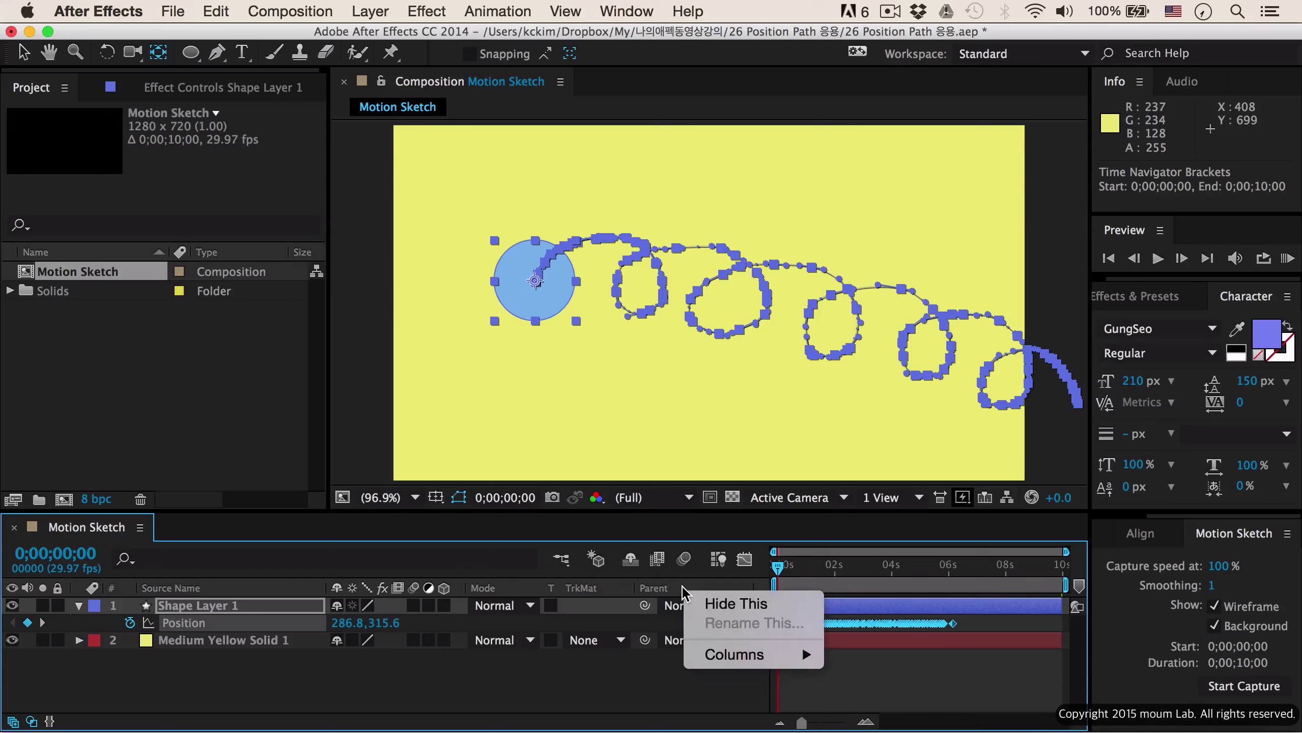
mouse_move(749, 655)
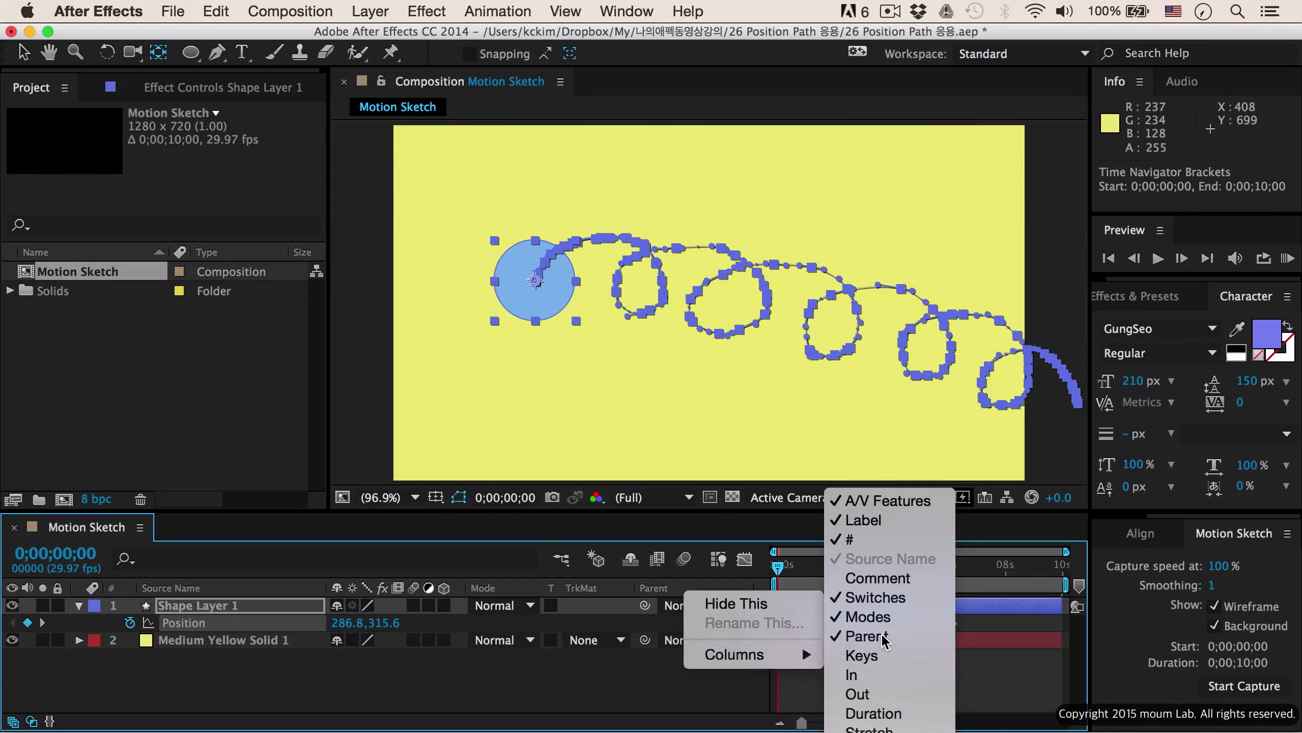
left_click(884, 637)
Step: Go to 0;00;01;21 and examine the speed graph of the captured Position keyframes
left_click_drag(661, 569, 734, 581)
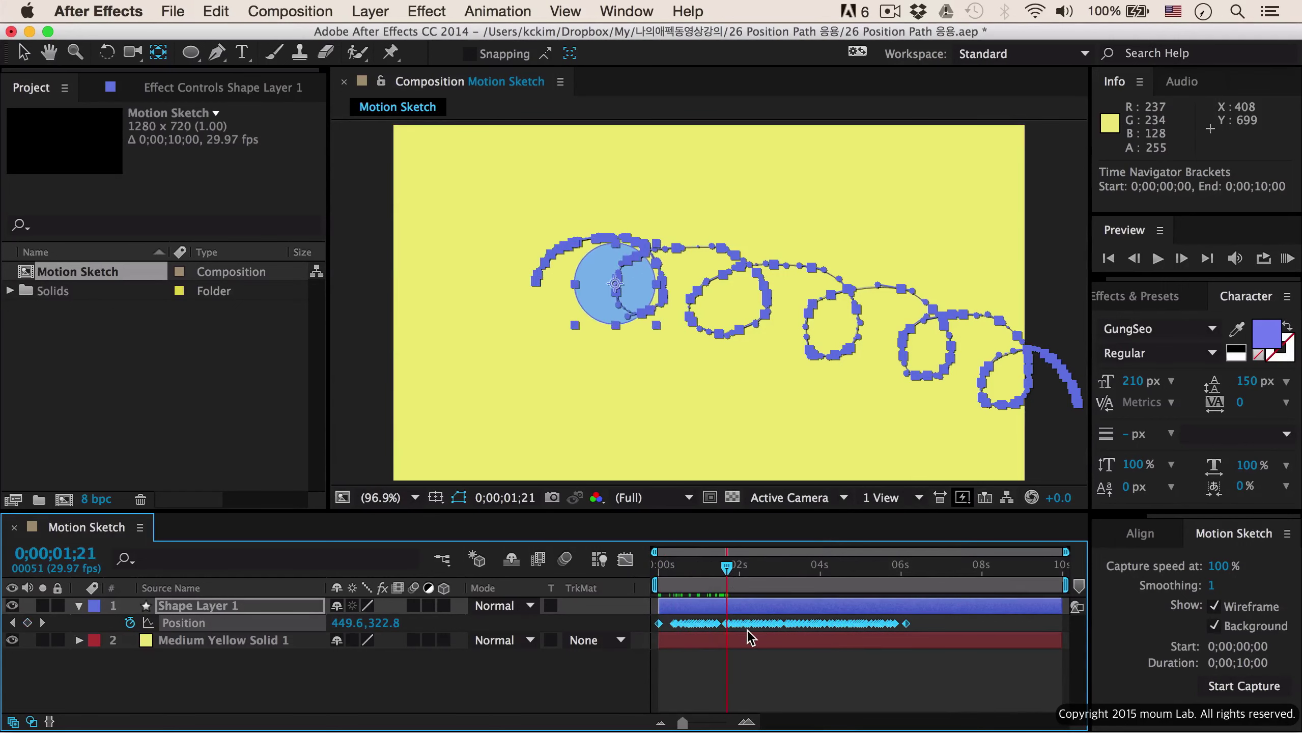
mouse_move(747, 630)
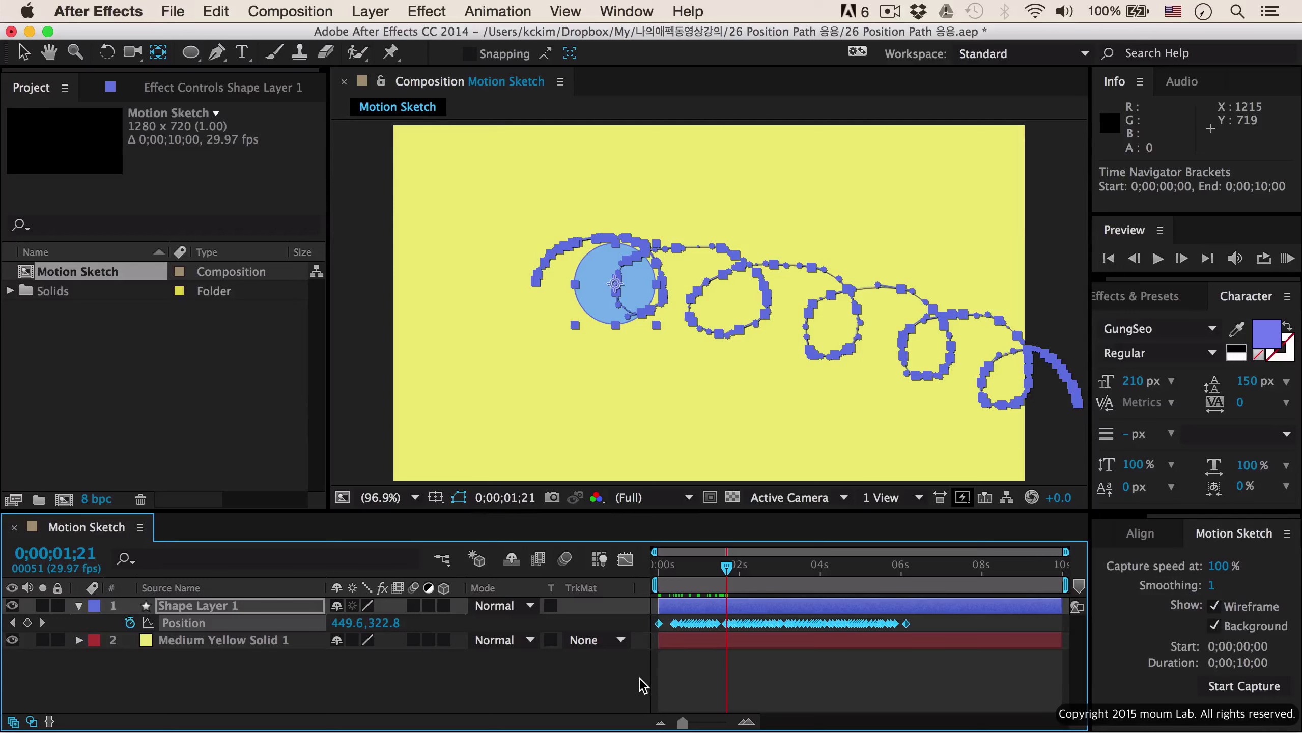
left_click(626, 559)
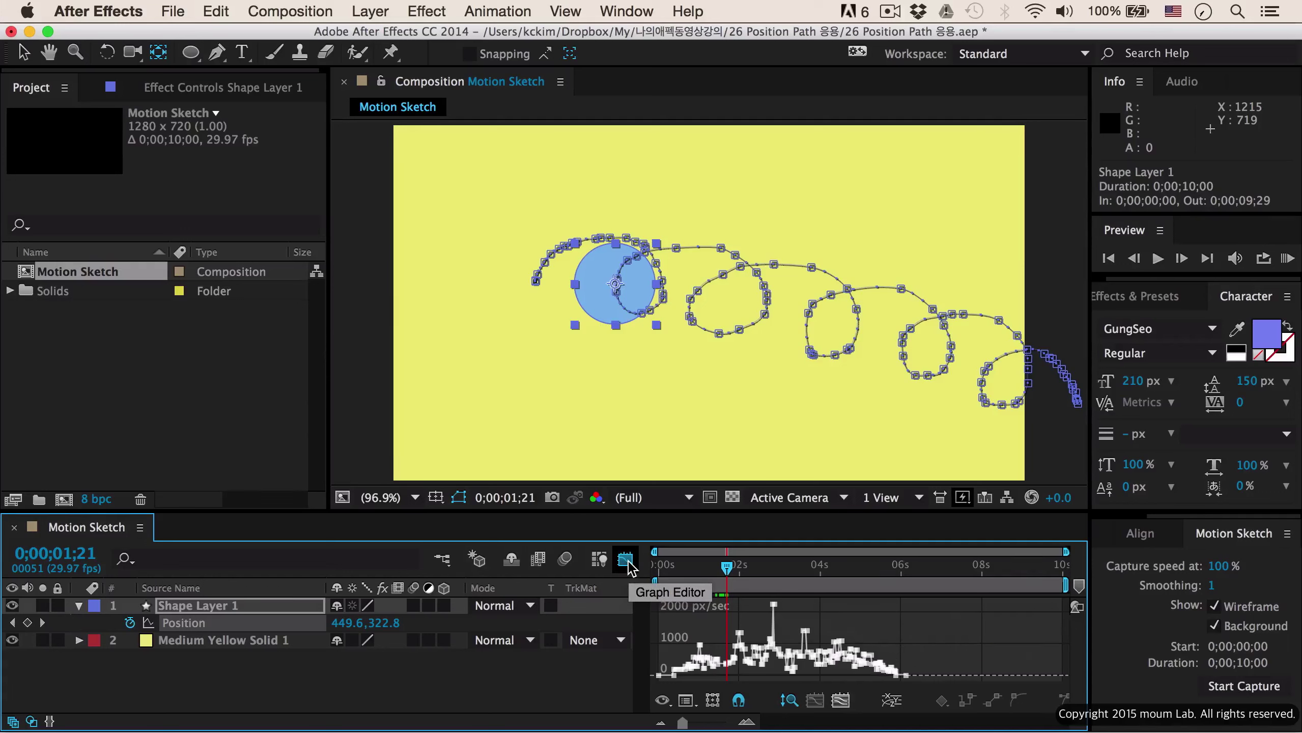
left_click(626, 560)
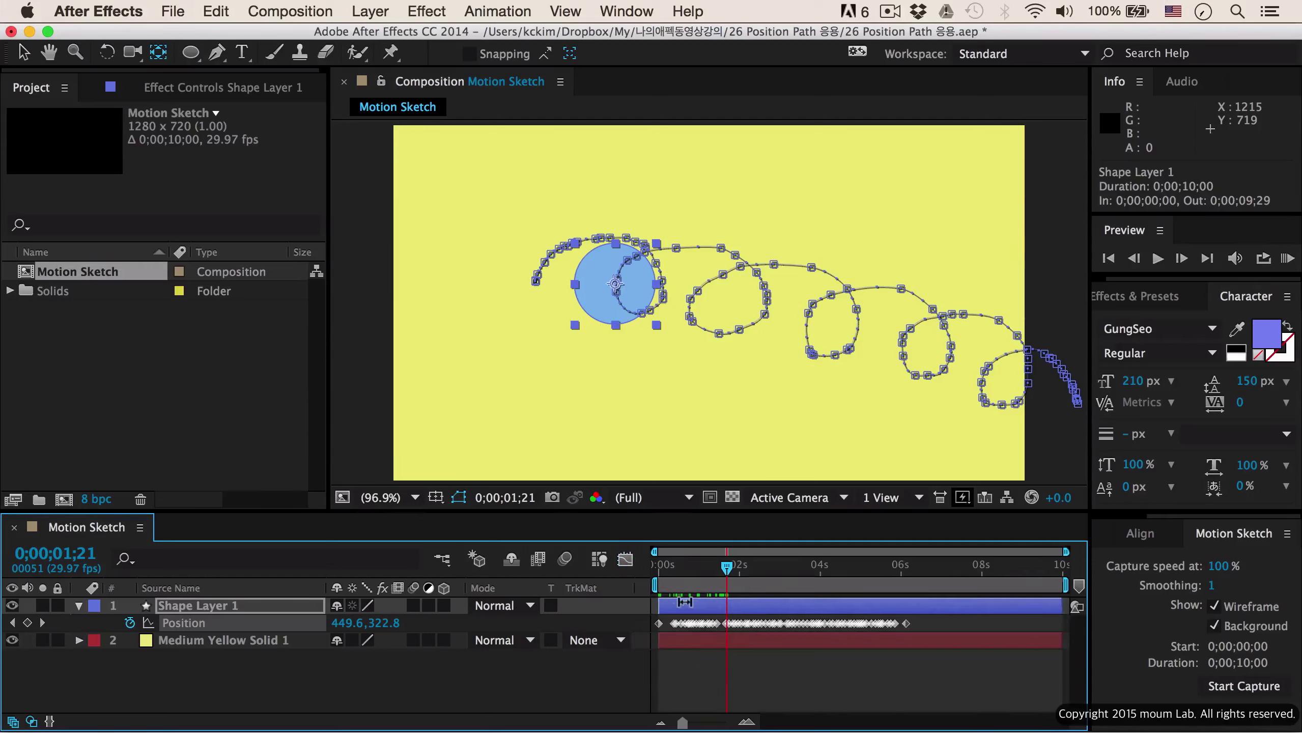
Step: Set all Position keyframes of Shape Layer 1 to Rove Across Time and check the speed graph
left_click(231, 622)
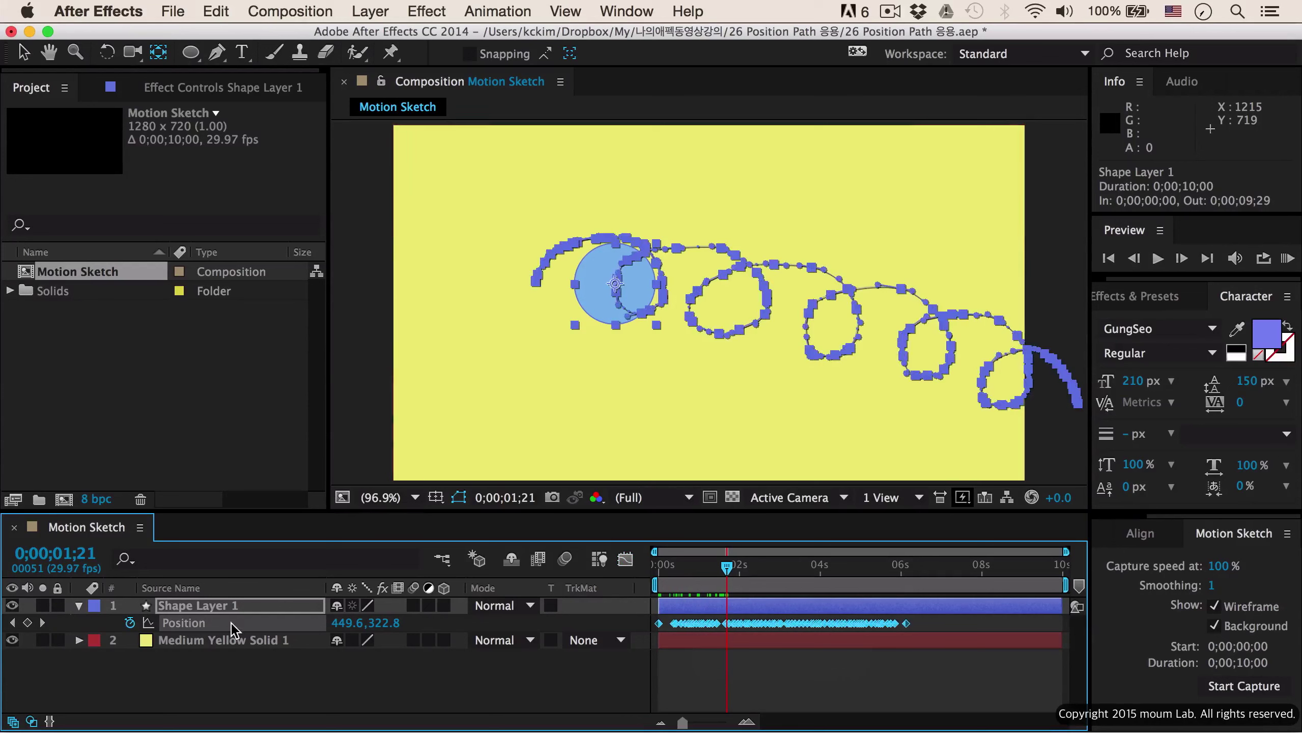
right_click(709, 631)
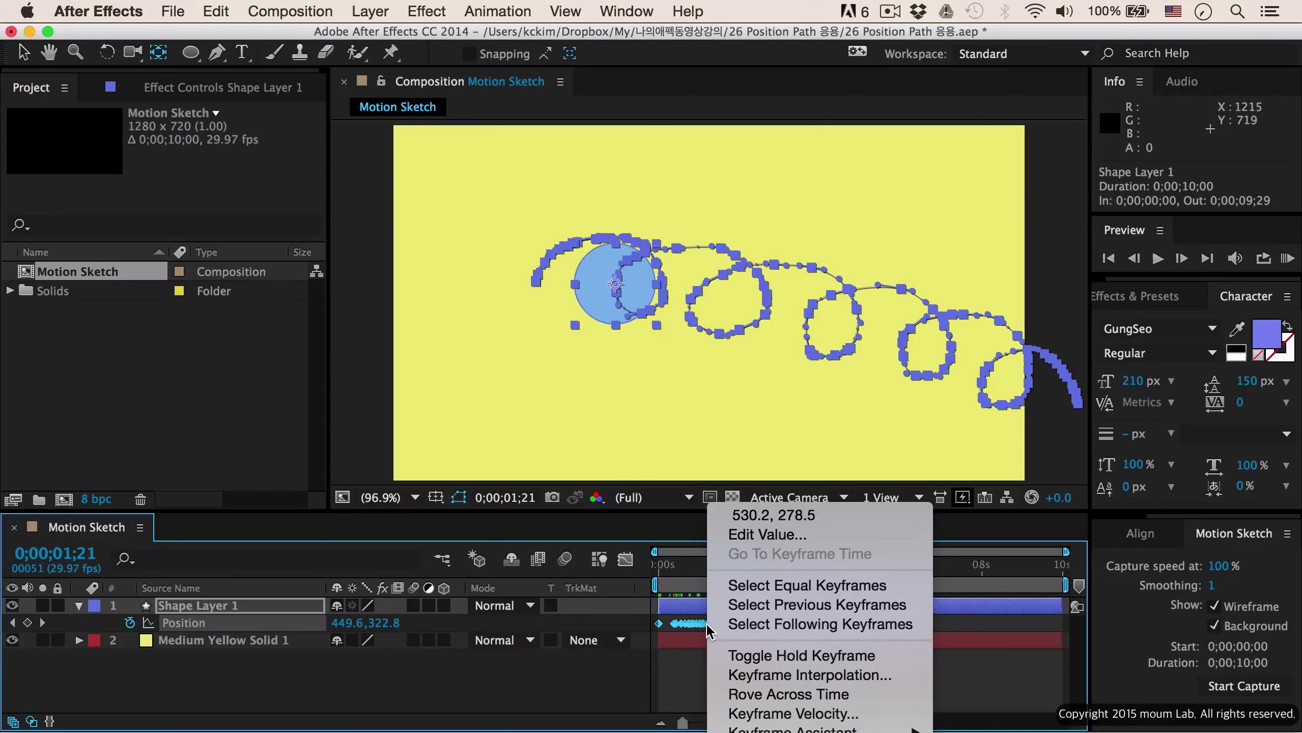
left_click(769, 699)
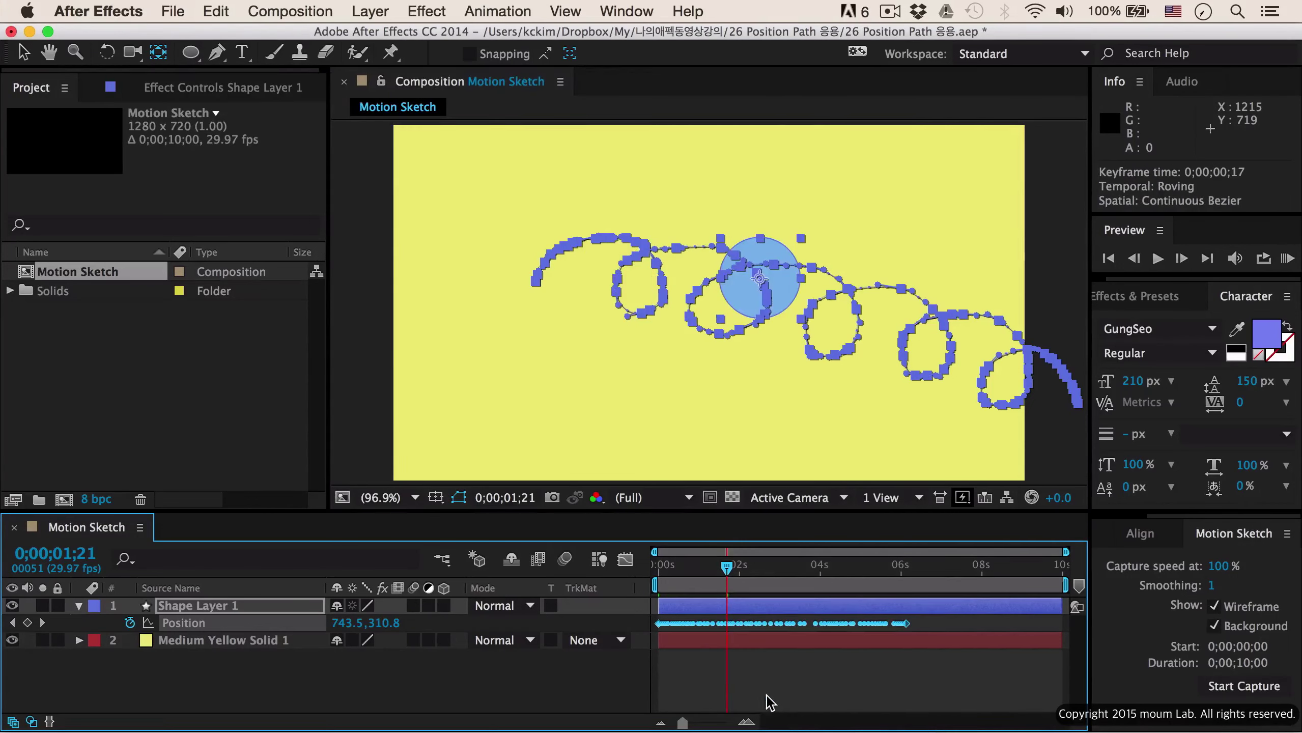
left_click(626, 559)
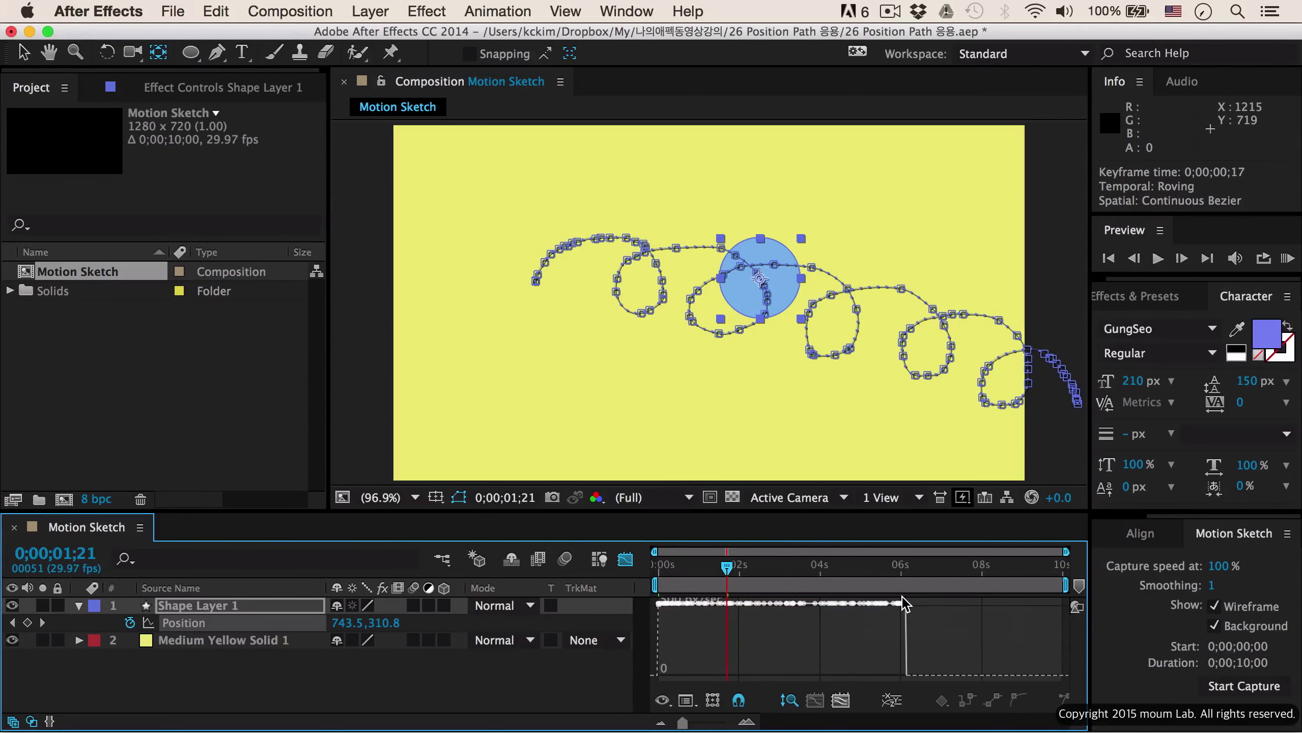
left_click(625, 559)
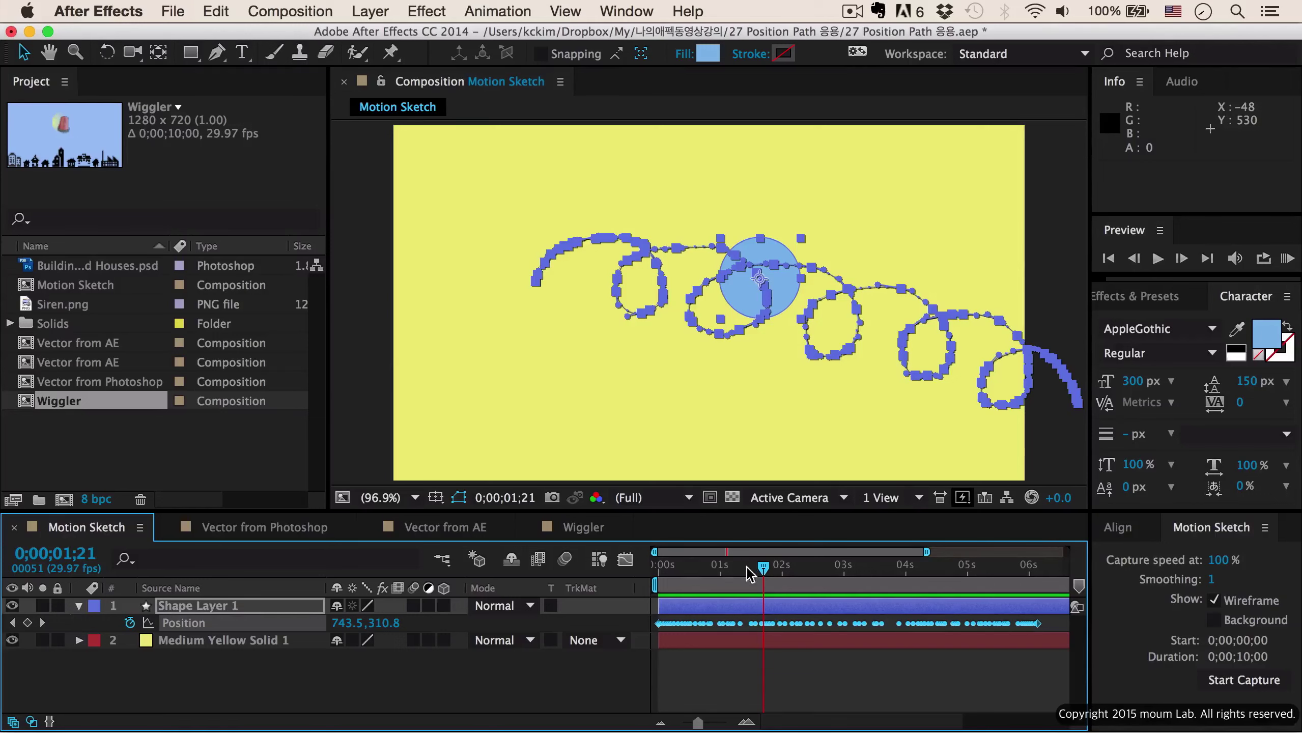
Step: Return to 0;00;00;00, deselect the layer and preview the circle's motion
left_click_drag(763, 567, 646, 572)
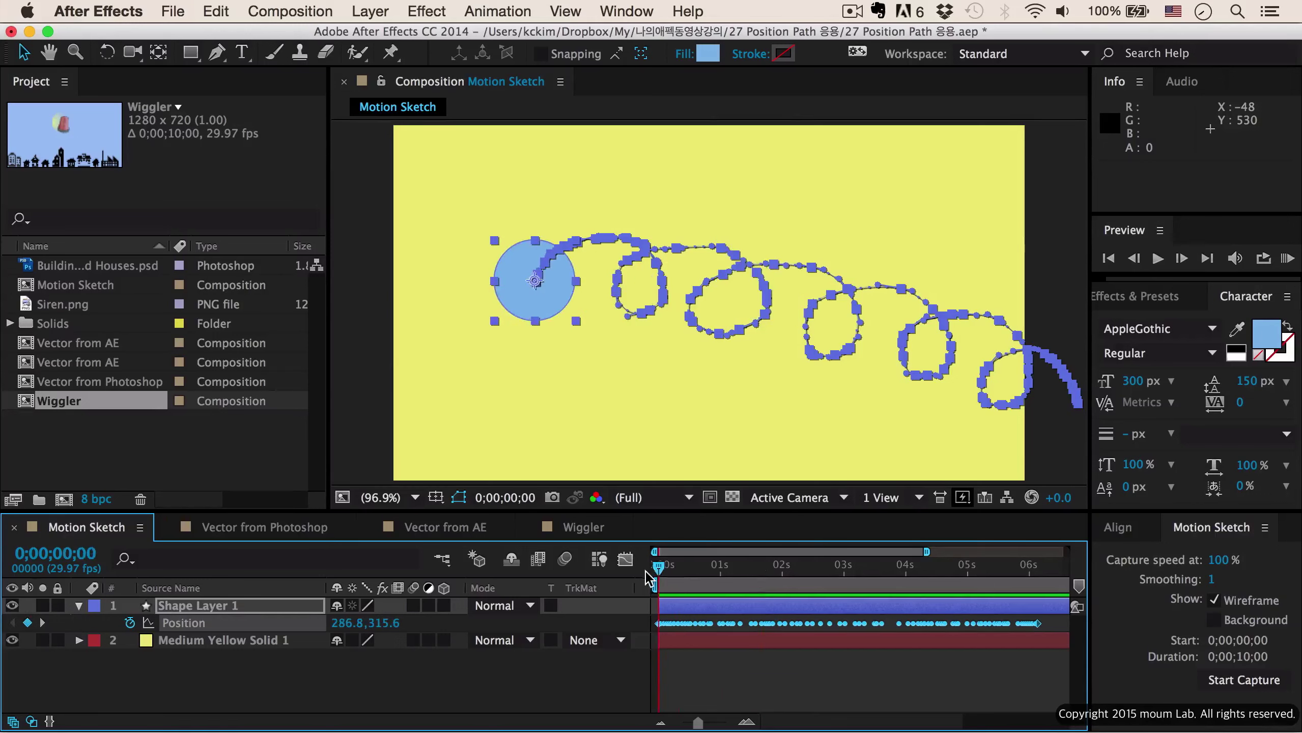
left_click(351, 407)
key("space")
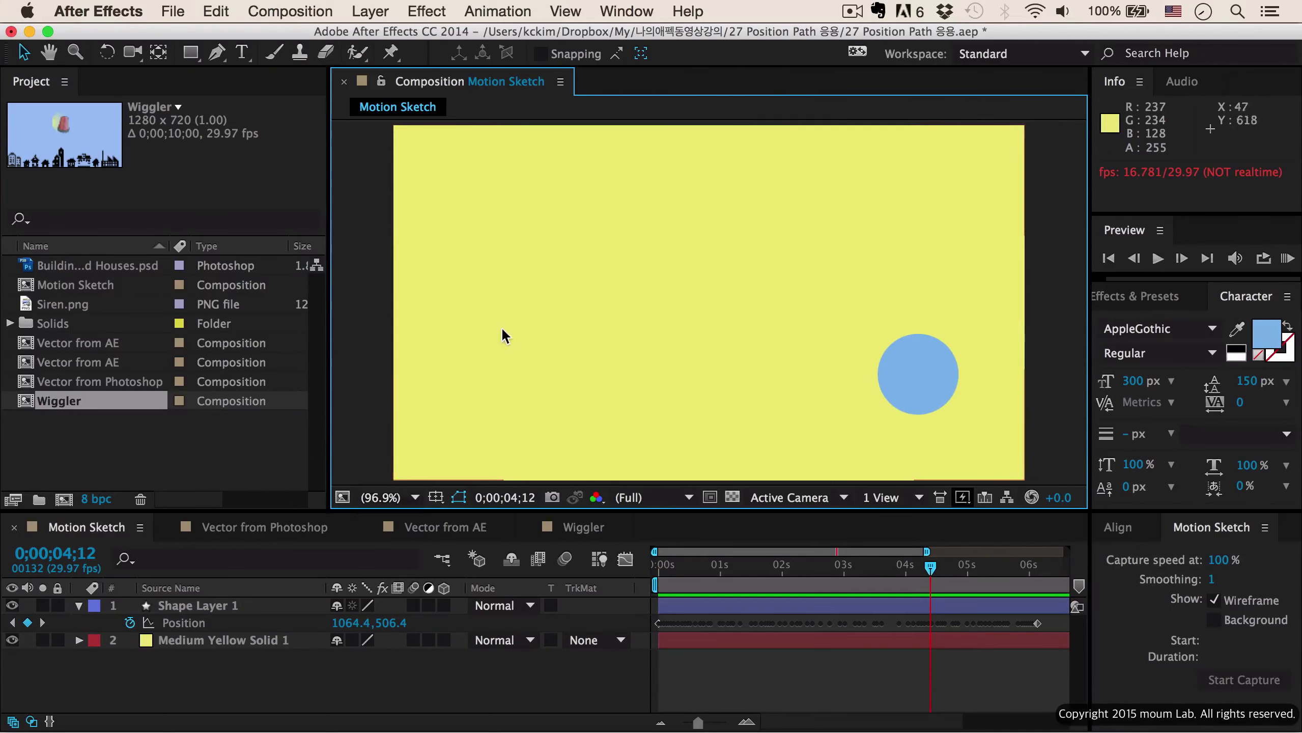
Step: Simplify the Position keyframes of Shape Layer 1 with the Smoother, applied to Spatial Path with a tolerance of 10
left_click(626, 11)
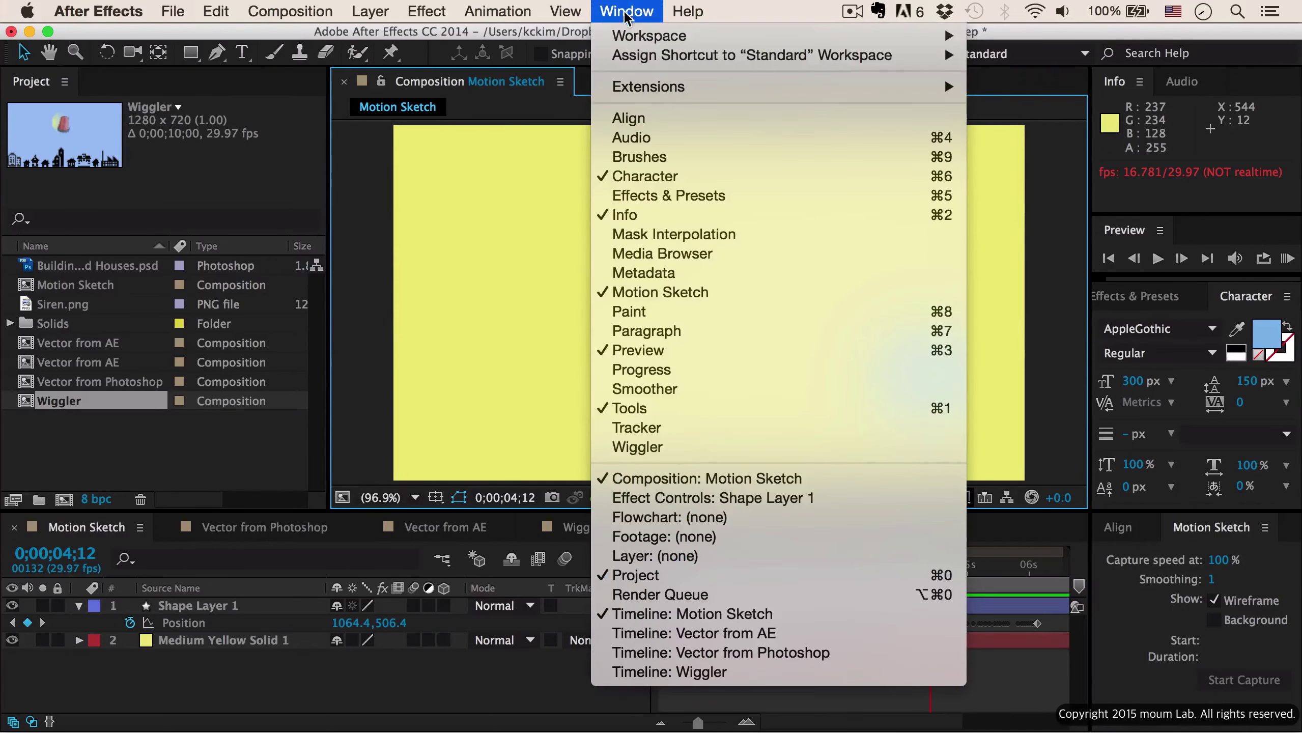
left_click(663, 388)
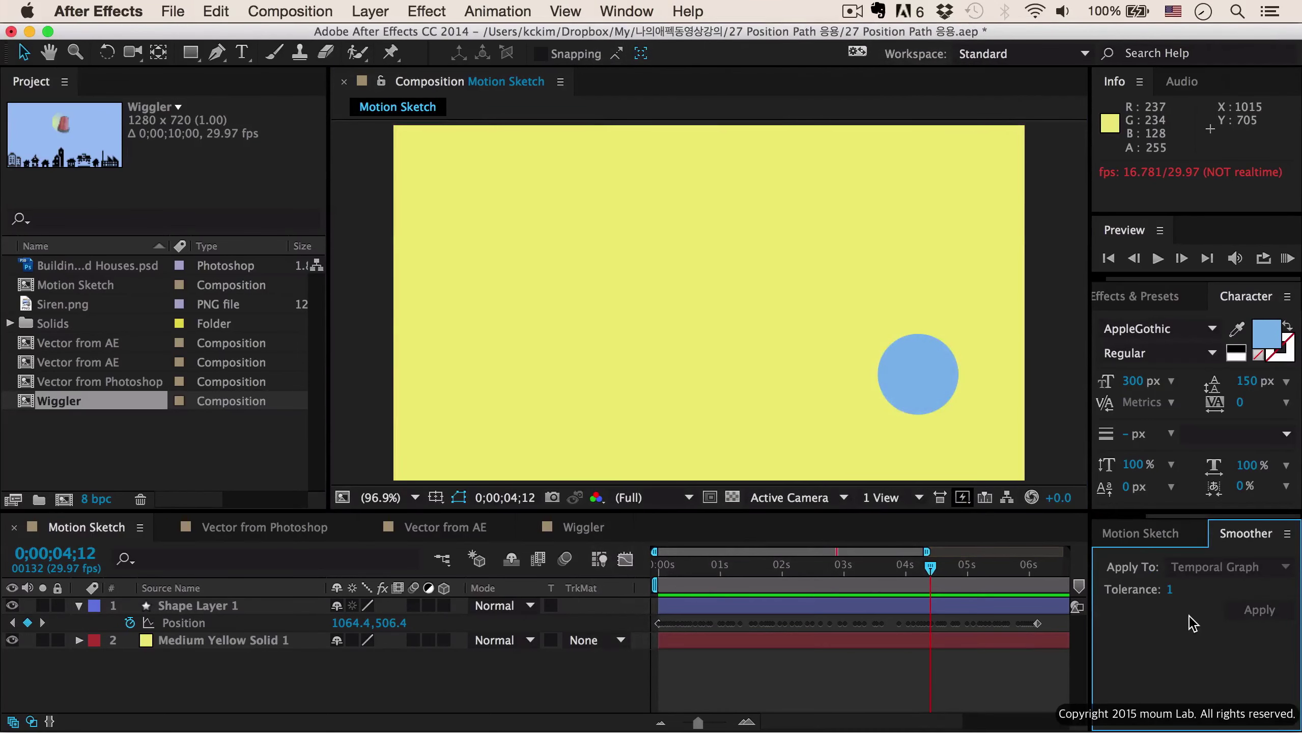
left_click(816, 635)
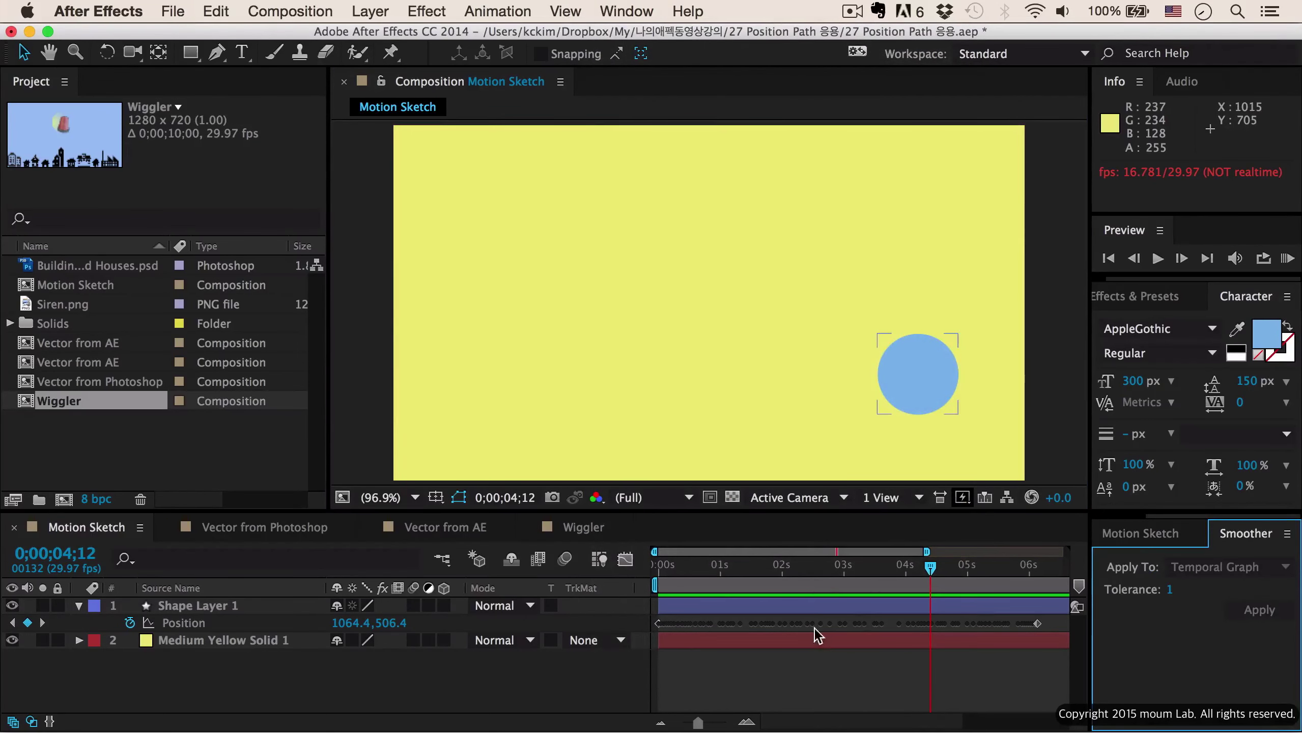
left_click(208, 624)
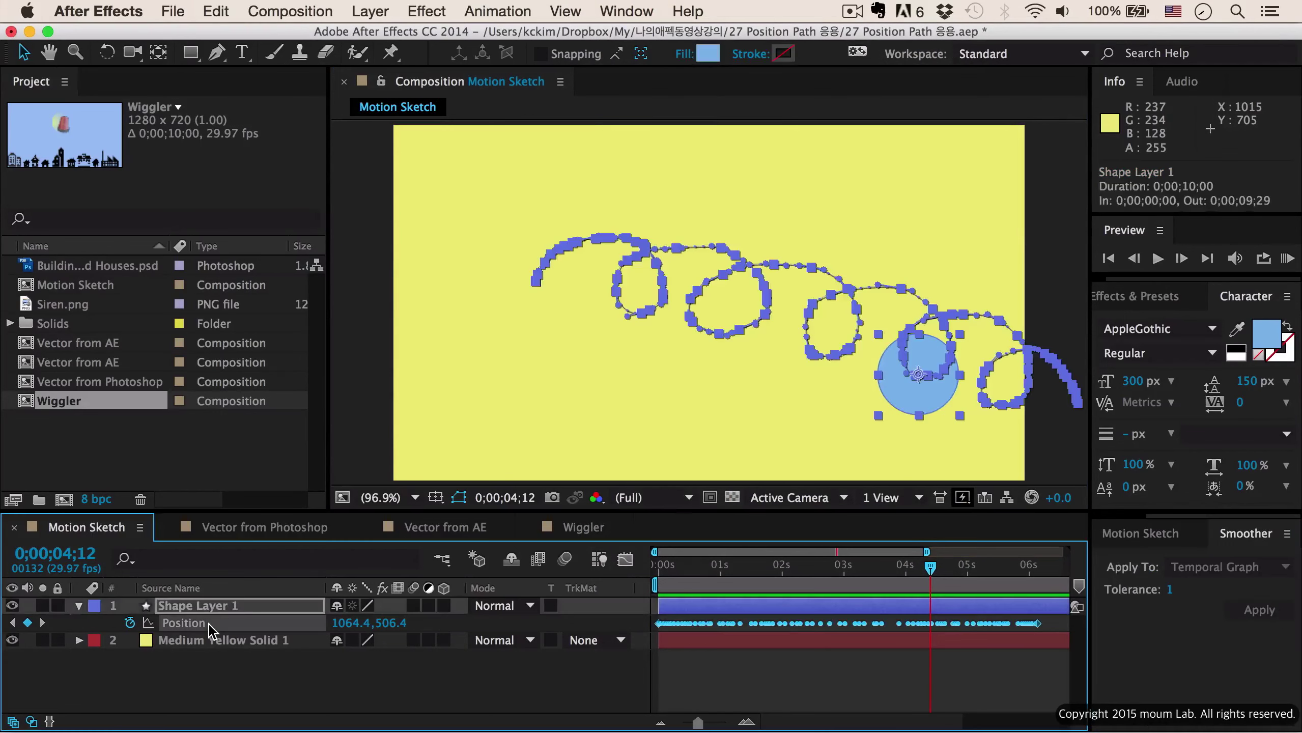
left_click(1167, 590)
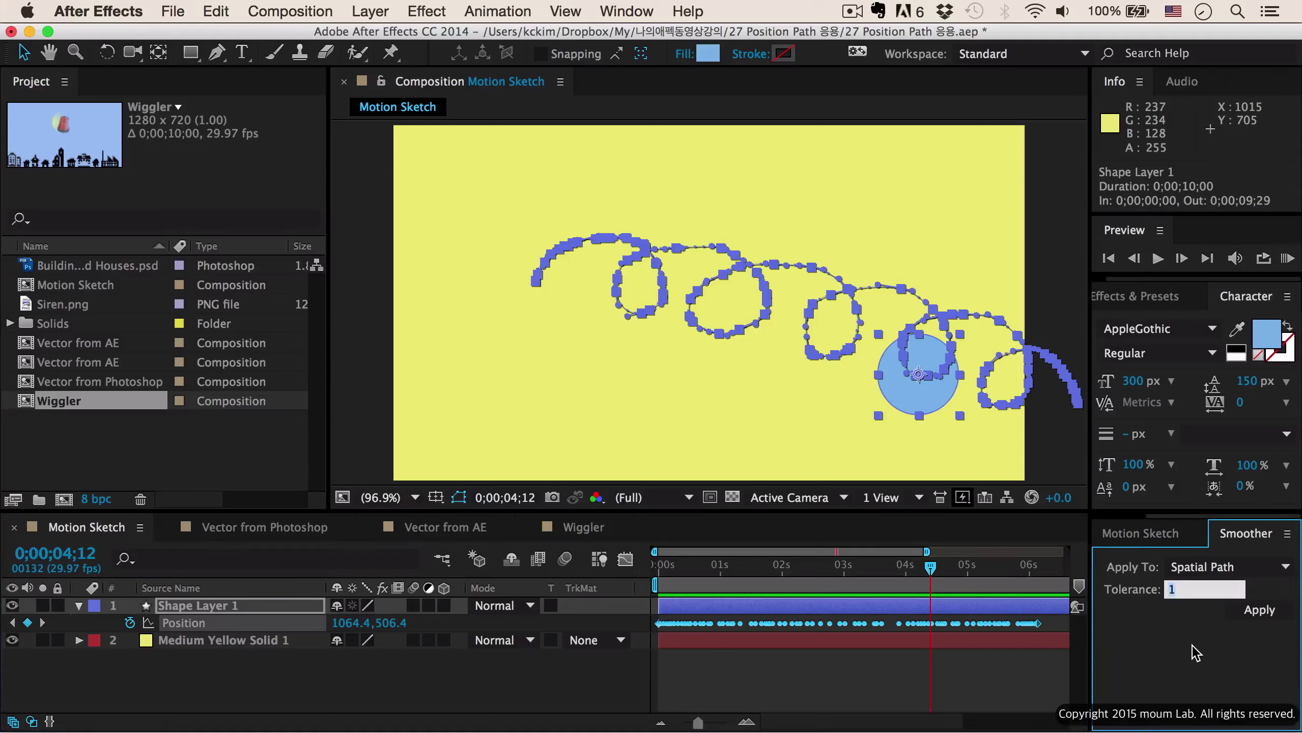
type("10")
key("Return")
left_click(1254, 614)
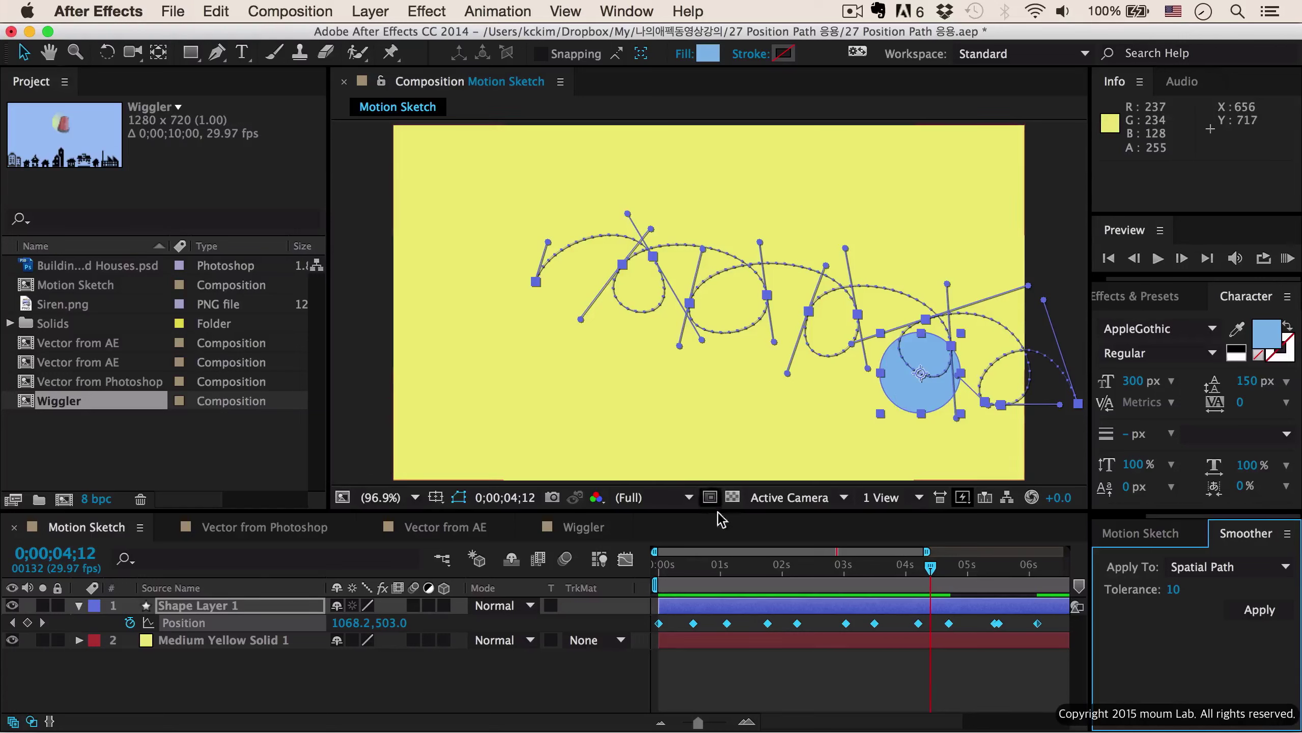
Step: Return to 0;00;00;00, deselect the layer and preview the circle's smoothed motion
left_click_drag(930, 567, 626, 575)
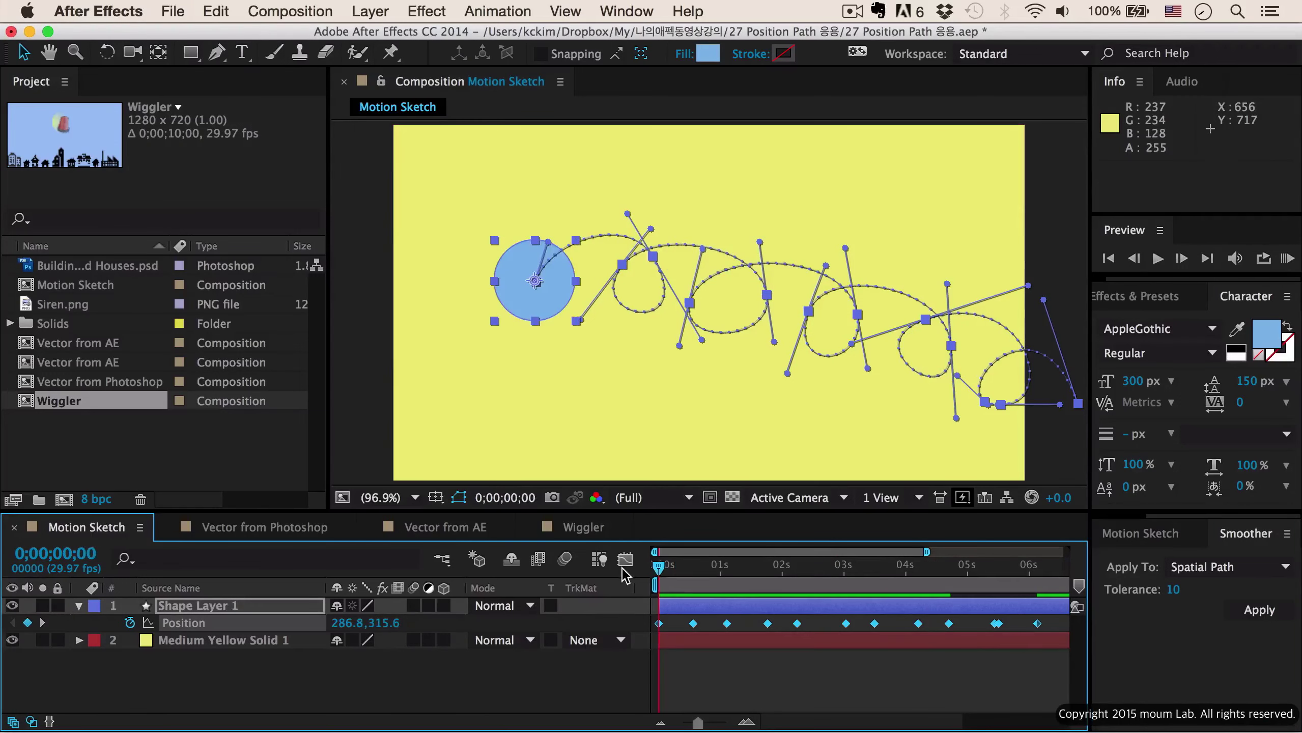
left_click(362, 426)
key("space")
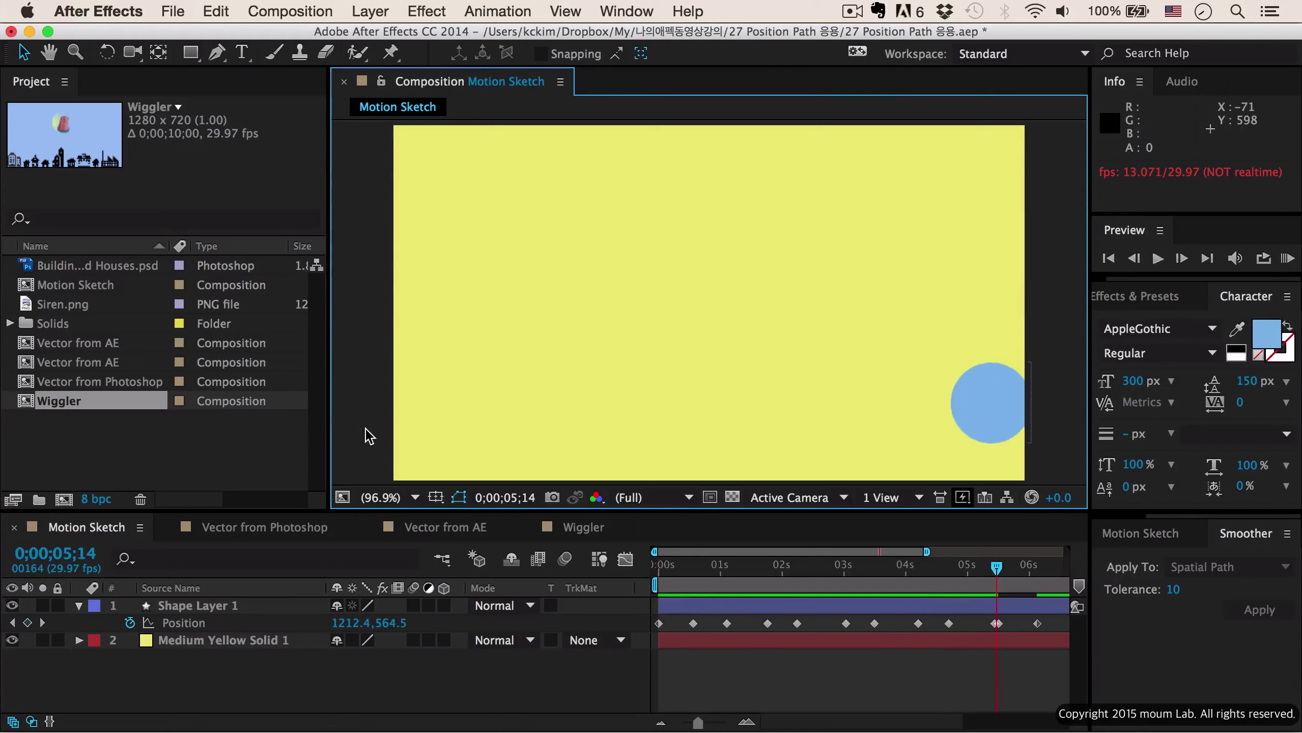
key("space")
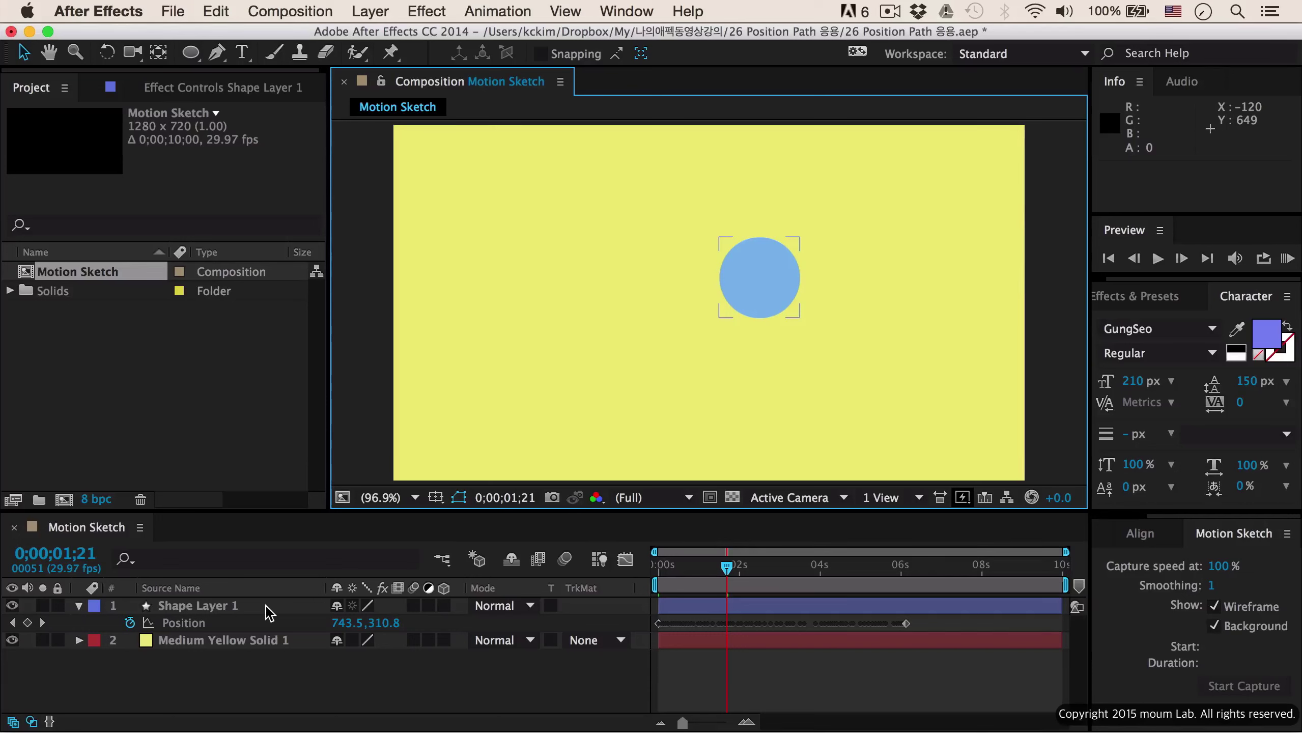
Step: Deselect everything and save the project
left_click(195, 383)
key("cmd+s")
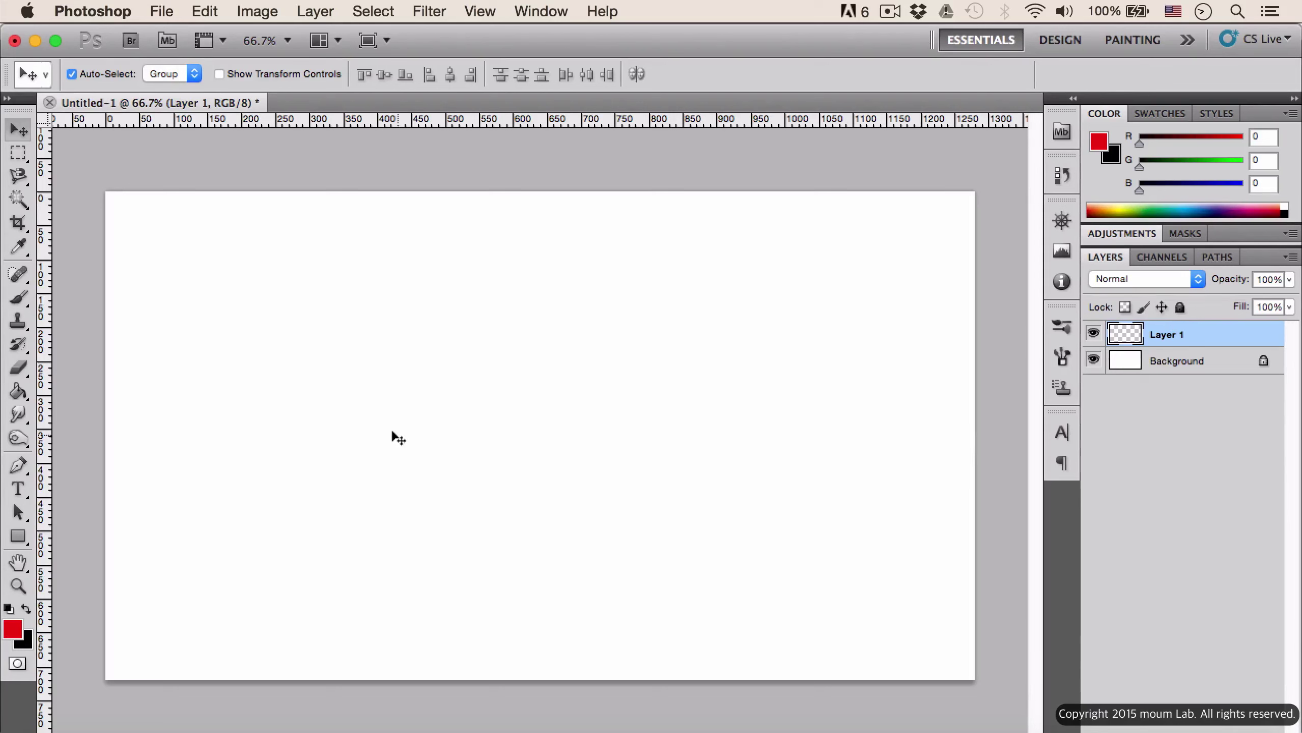
Step: Draw a closed diamond path about 565 px wide and 390 px high with the Pen tool on the blank canvas
left_click(17, 466)
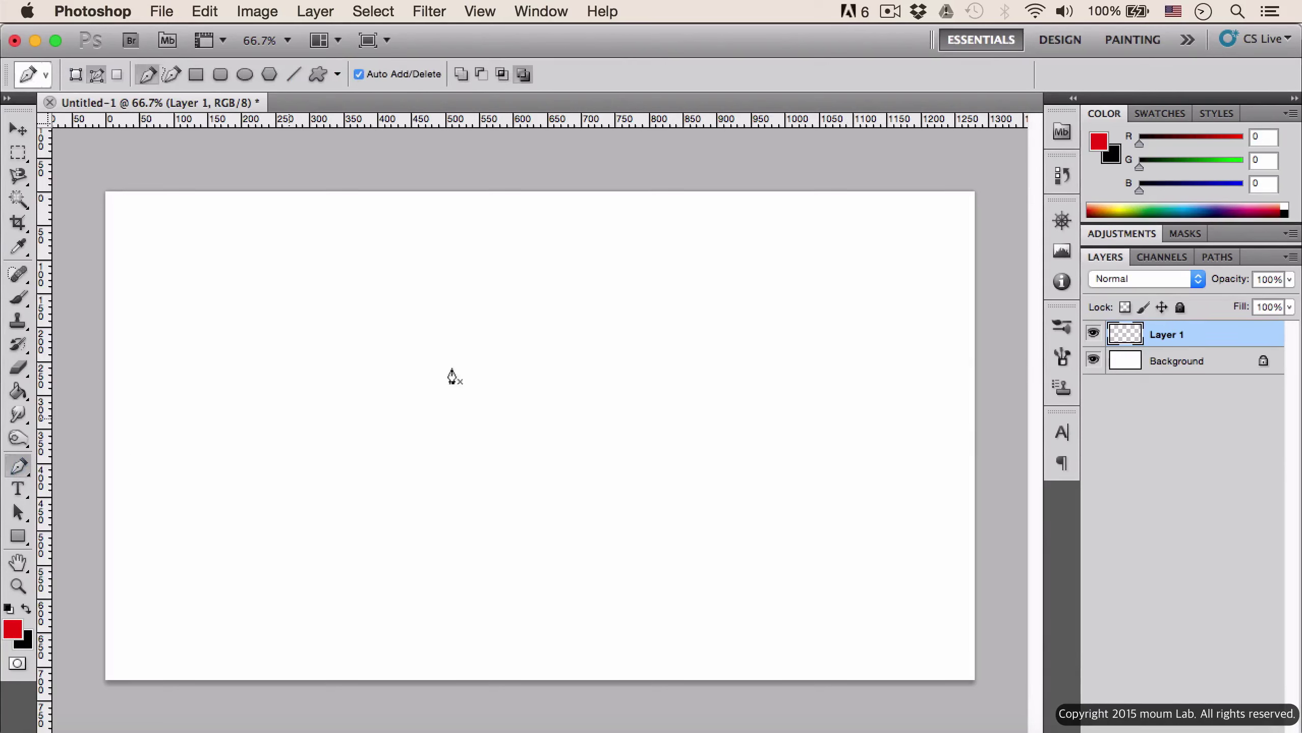
left_click(517, 280)
left_click(329, 423)
left_click(527, 544)
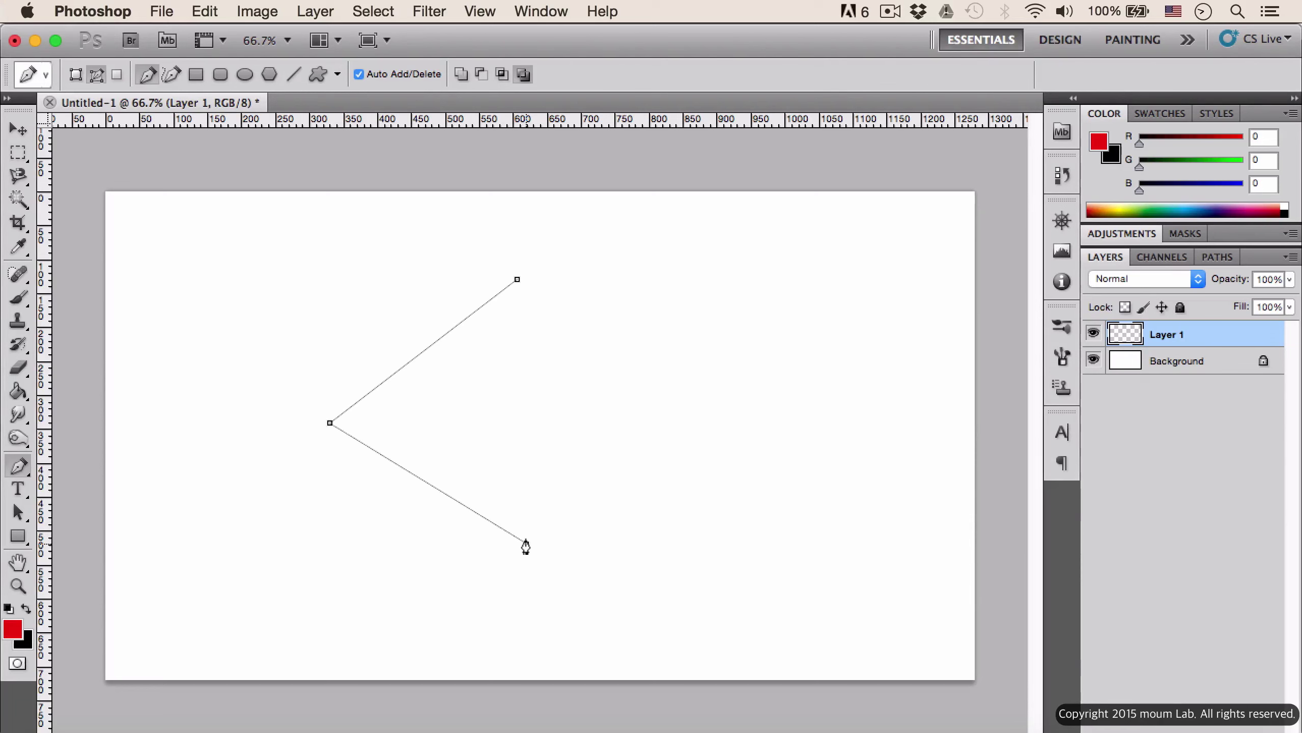
left_click(712, 419)
left_click(517, 280)
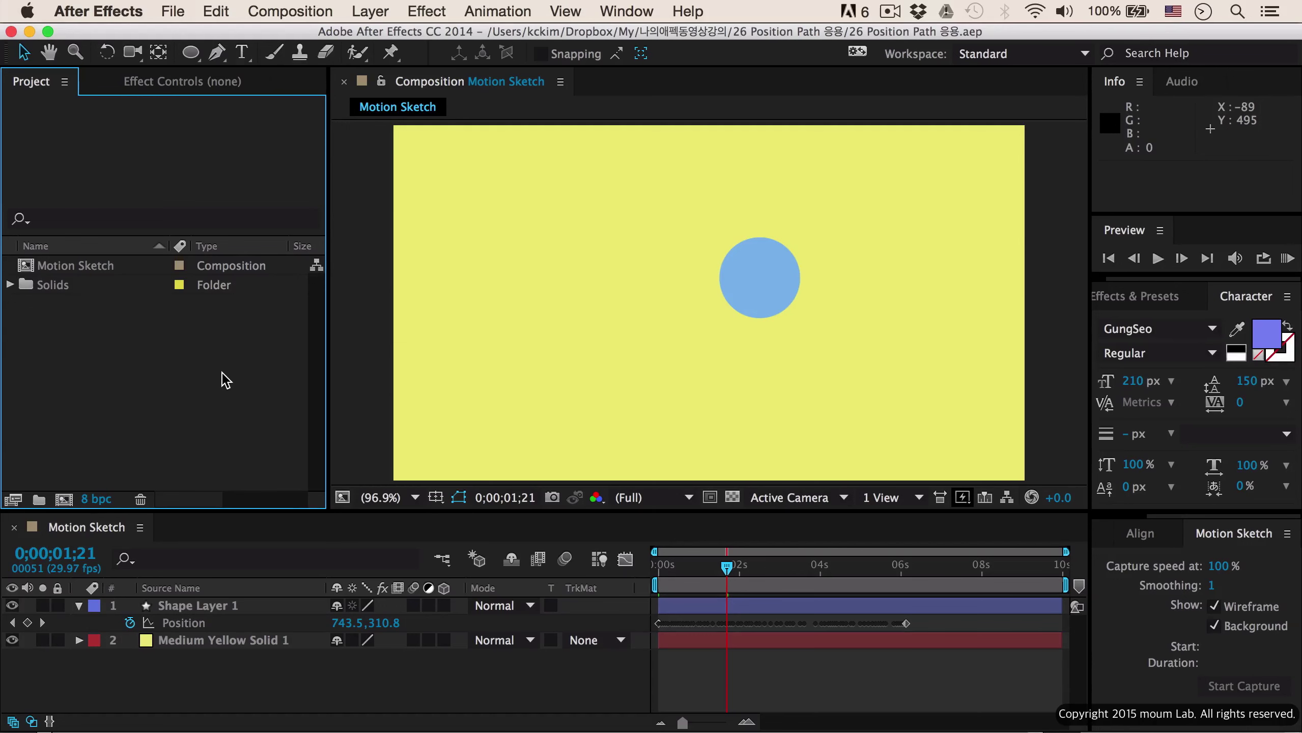
Step: Create a new 1280 x 720, 29.97 fps, 10-second composition named Vector from Photoshop
key("super+n")
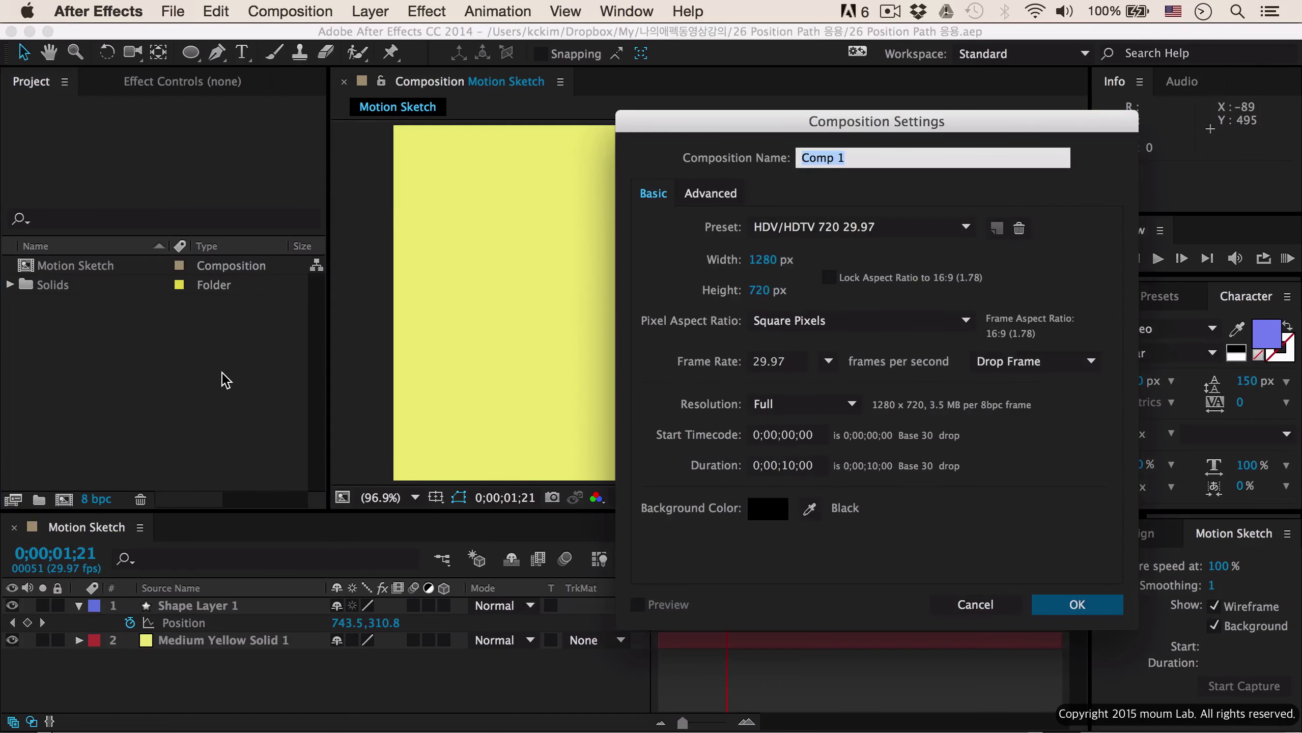
type("Vector from Photoshop")
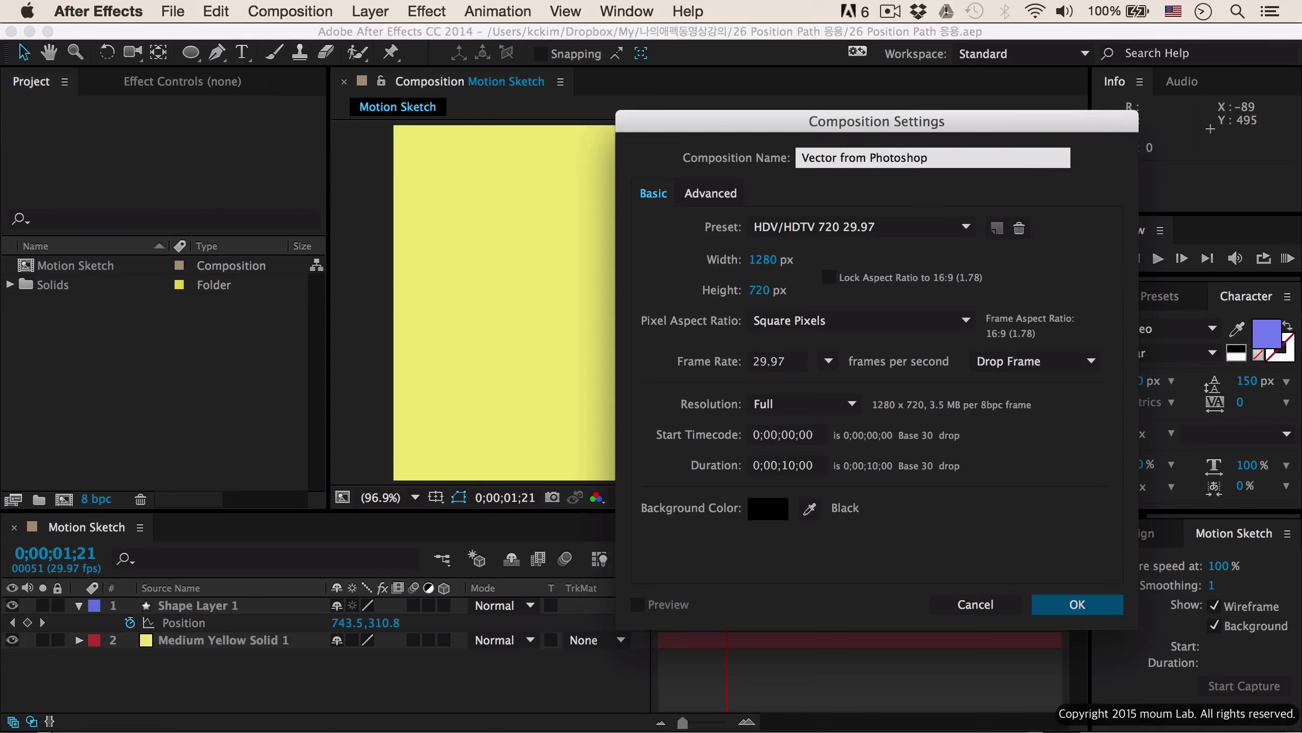
key("Return")
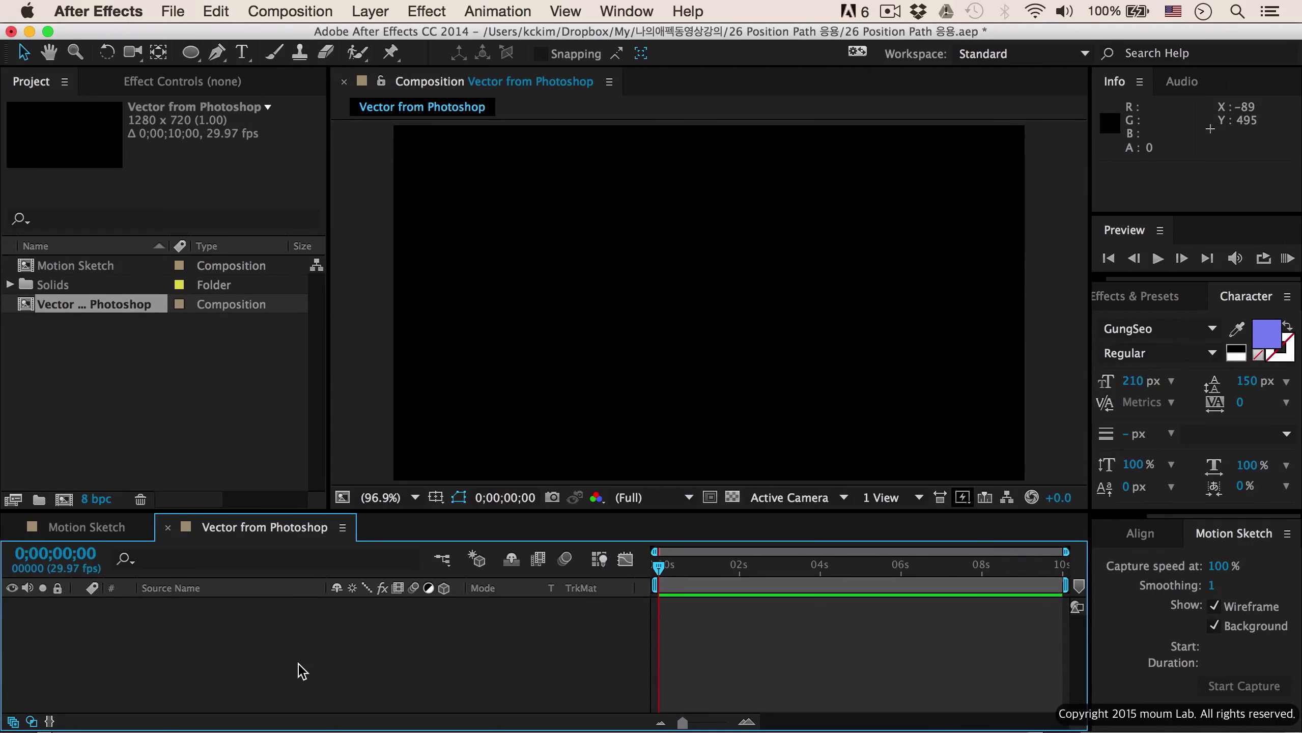
Step: Draw a blue circle about 190 px across, centre its anchor point and move it near the middle of the frame
key("q")
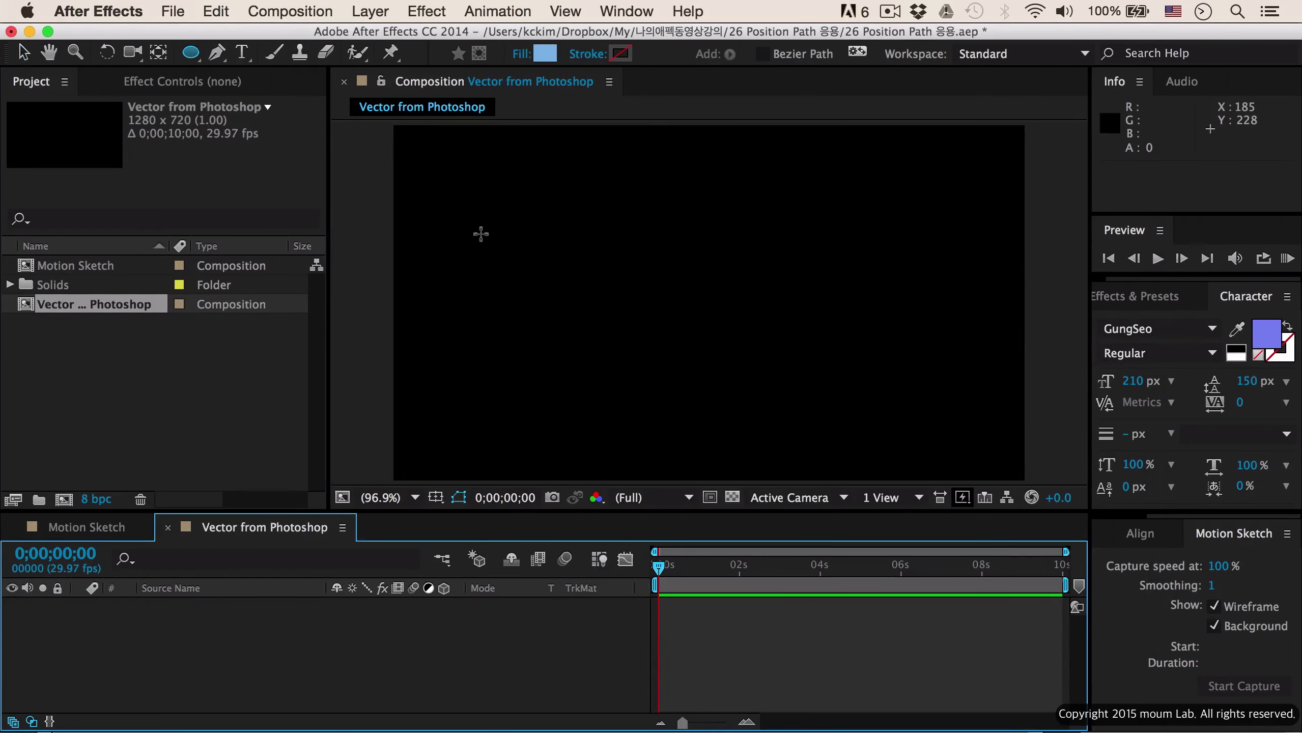
left_click_drag(483, 237, 581, 335)
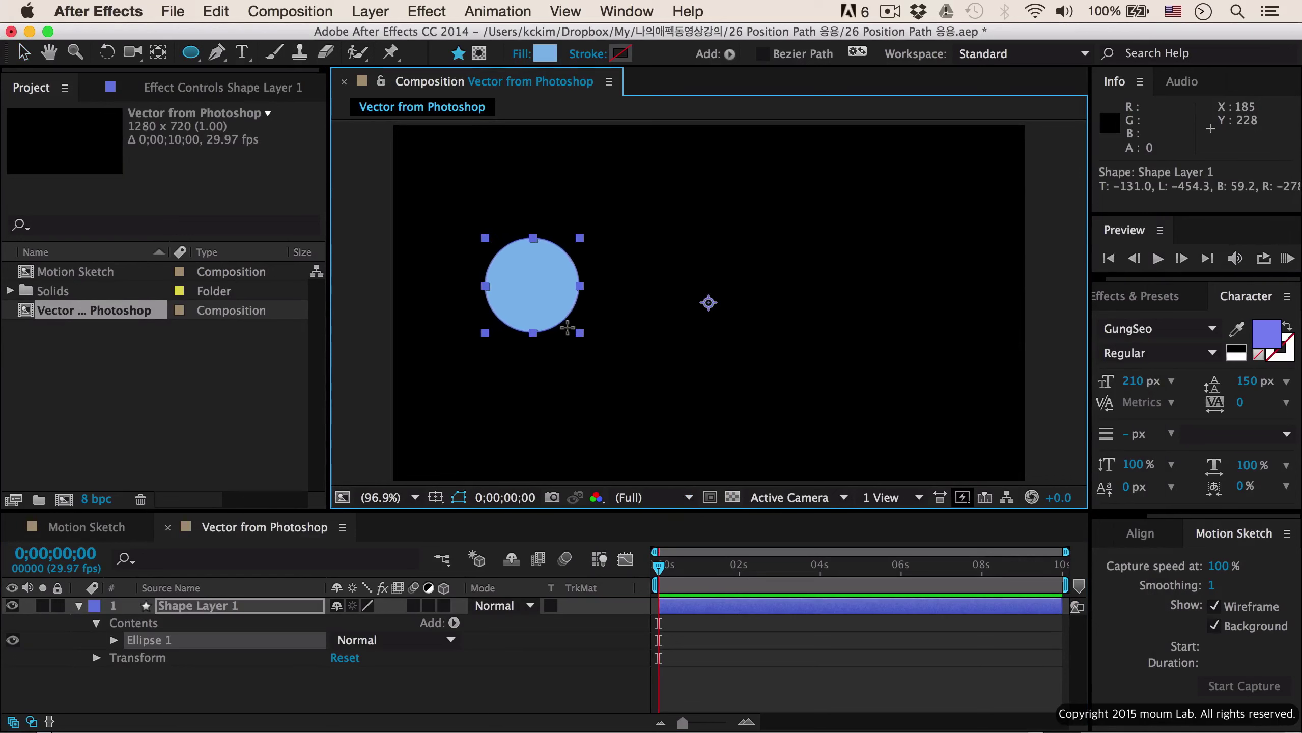
left_click(262, 607)
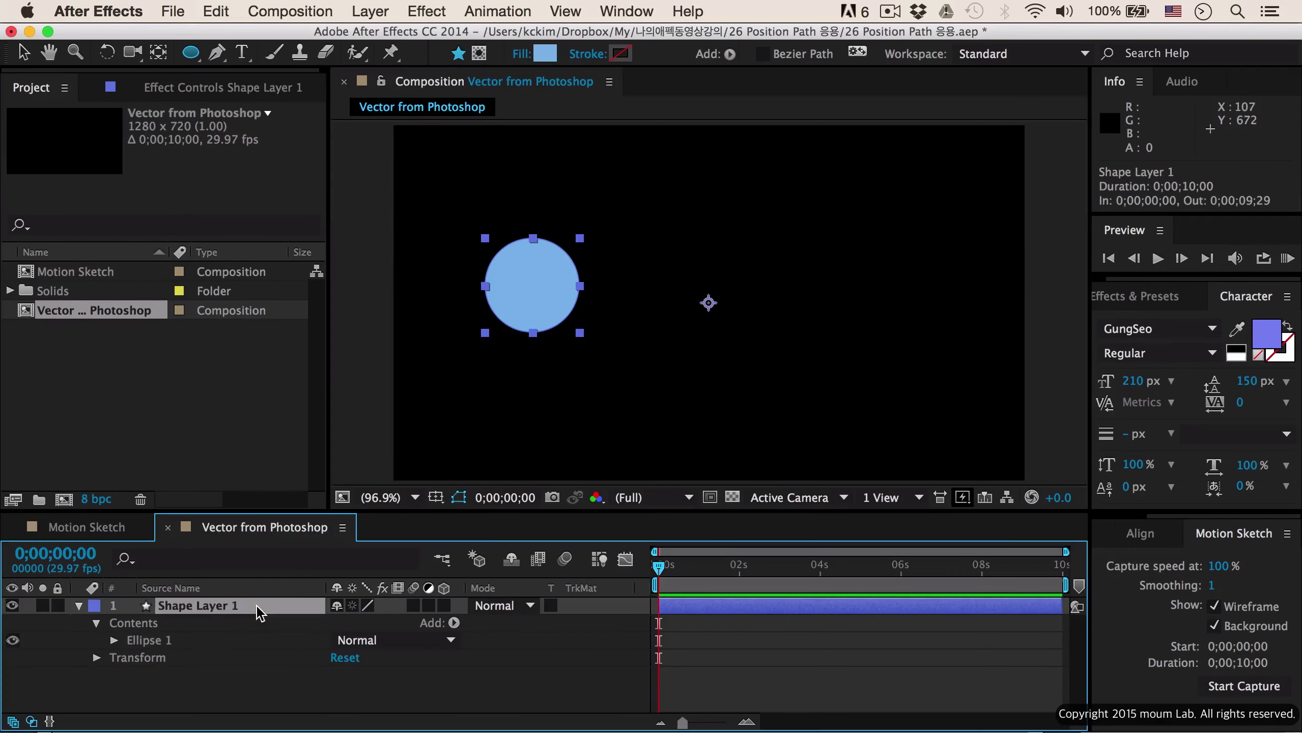
key("y")
mouse_move(708, 303)
left_mouse_down()
mouse_move(529, 287)
mouse_move(722, 302)
left_mouse_up()
key("v")
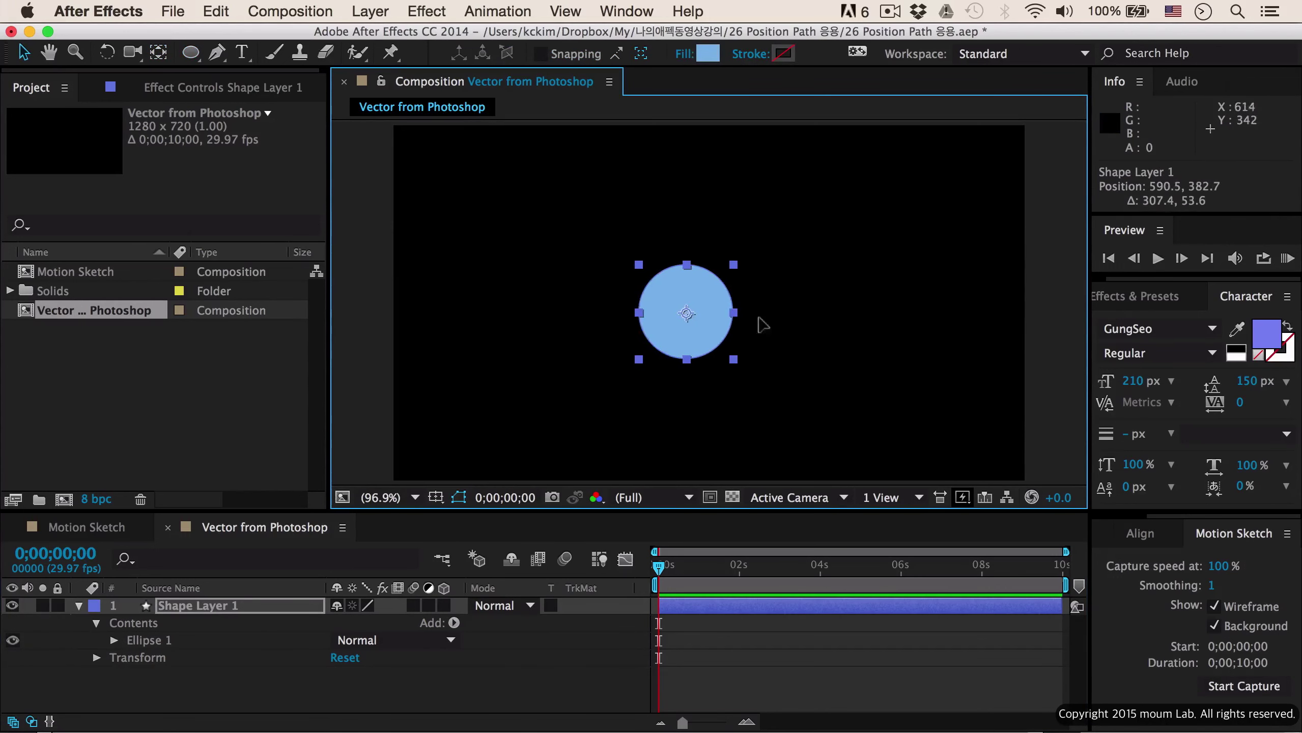
Step: Align the circle horizontally and vertically to the centre of the composition and keep its layer selected
left_click(1134, 534)
left_click(1147, 586)
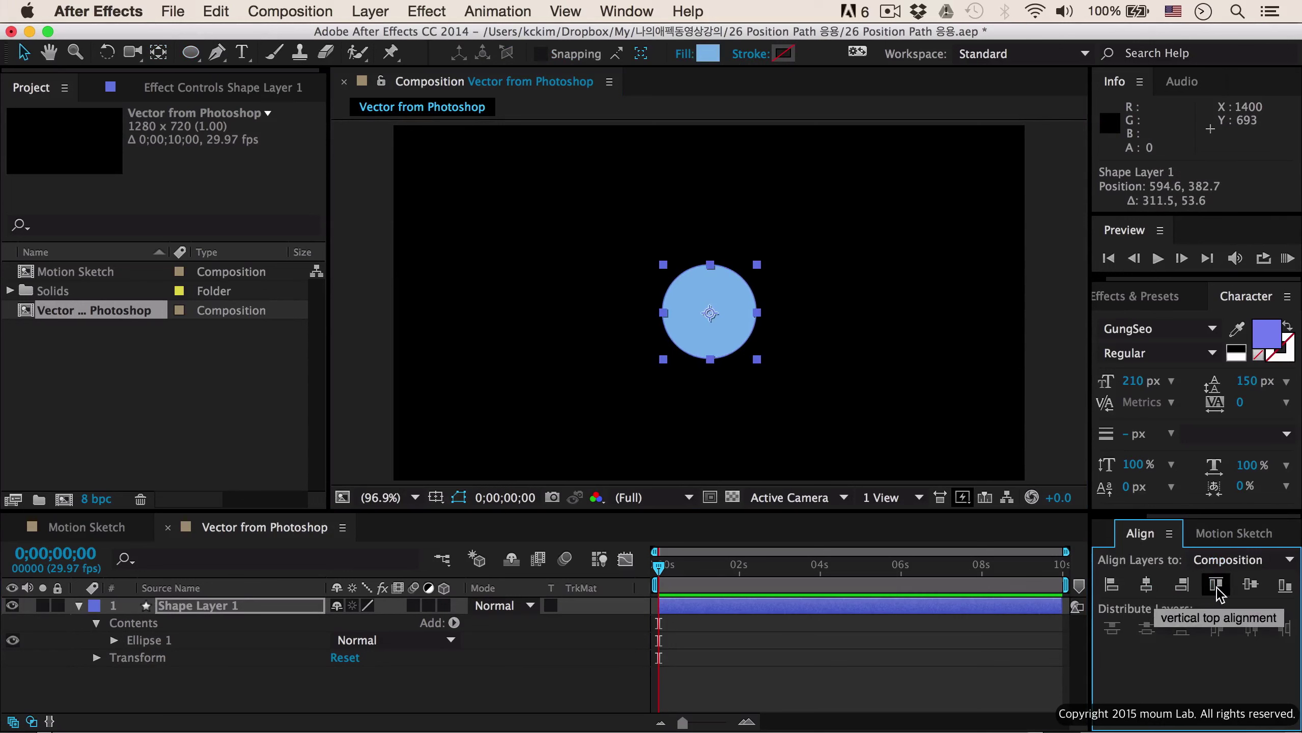
left_click(1250, 585)
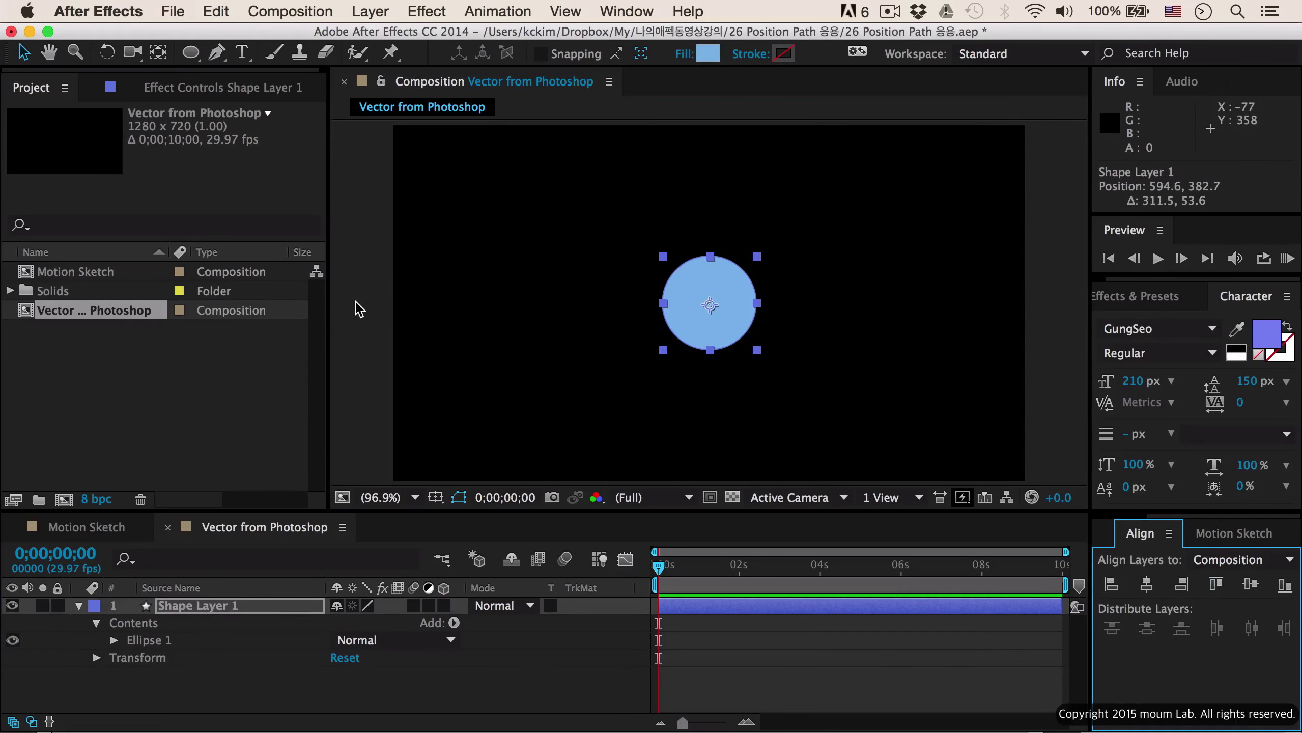
left_click(631, 340)
left_click(706, 338)
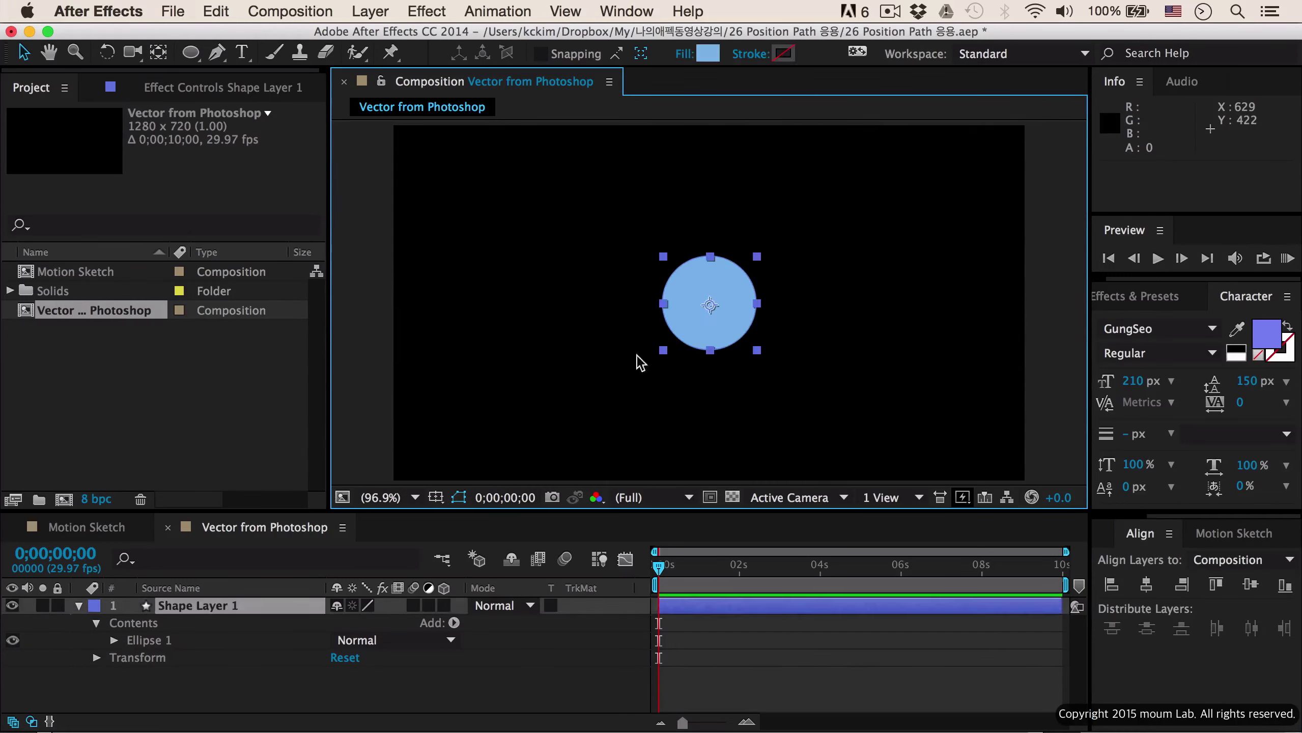
Step: Reveal the Position property of Shape Layer 1 and paste the copied diamond path into it as keyframes
left_click(250, 607)
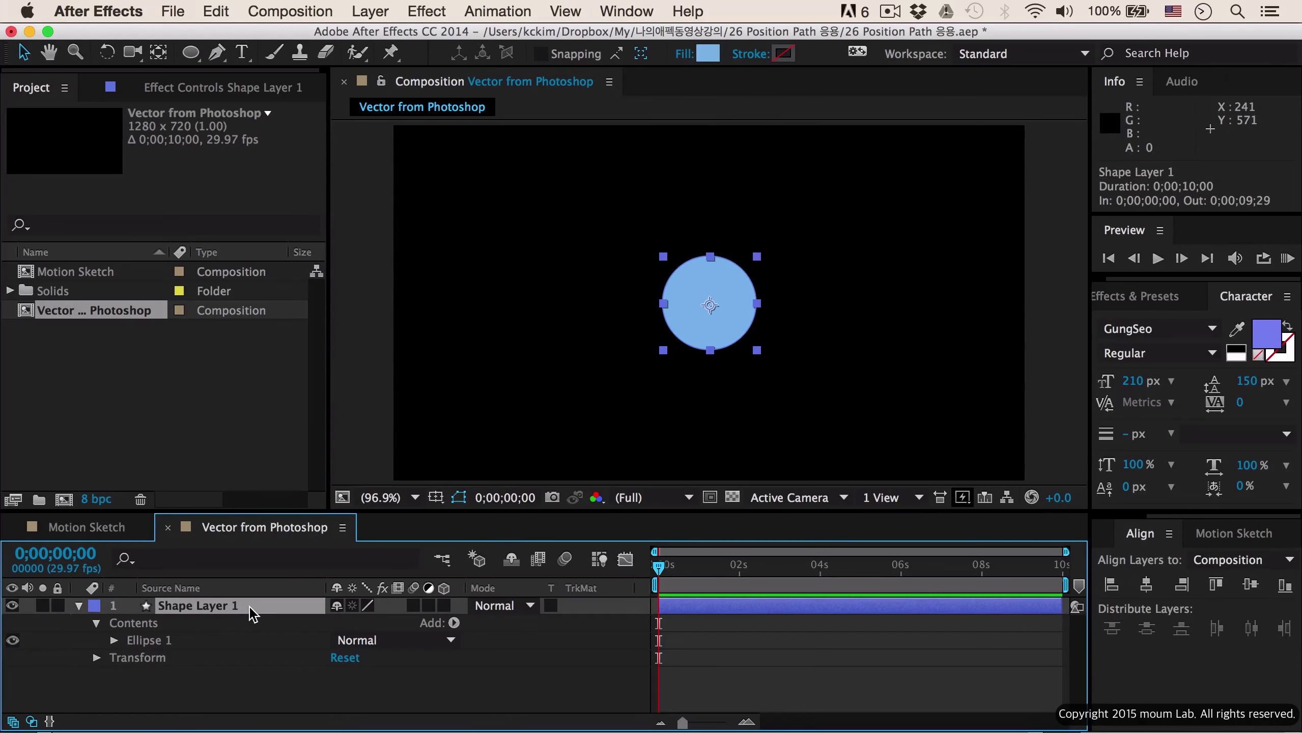
key("p")
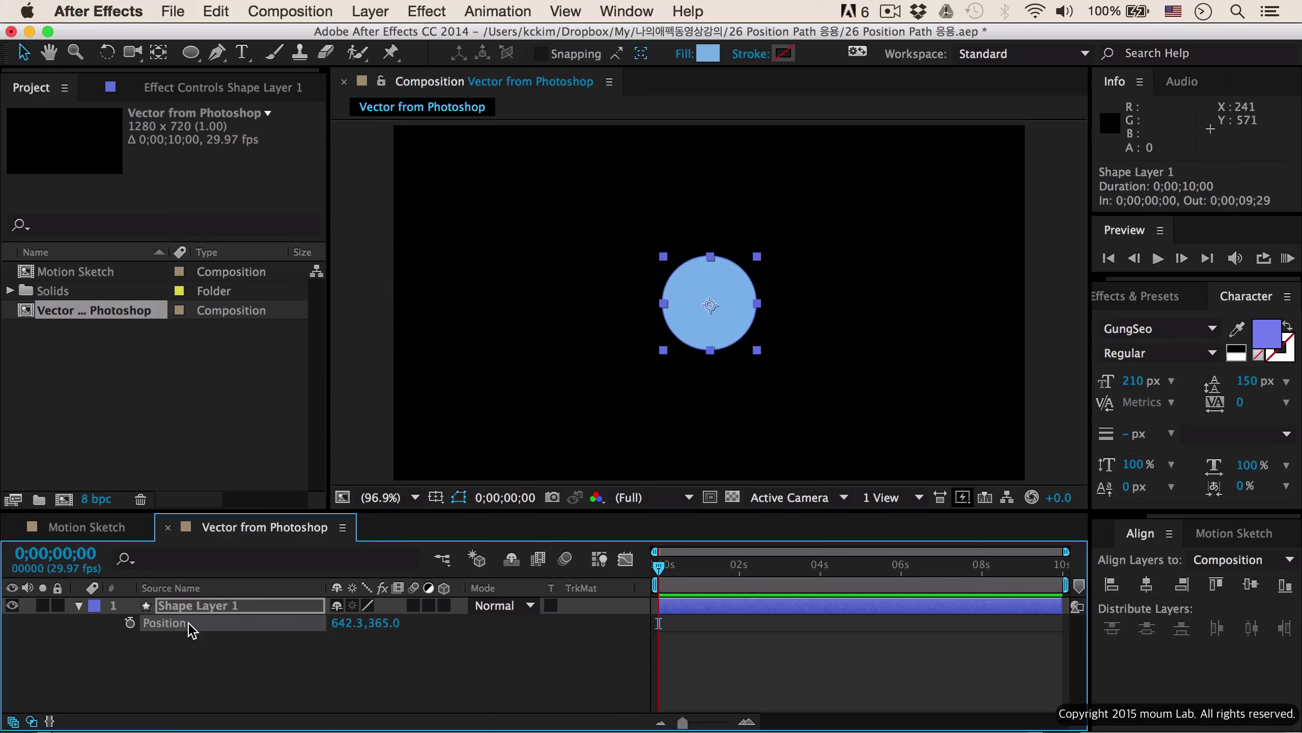
key("super+v")
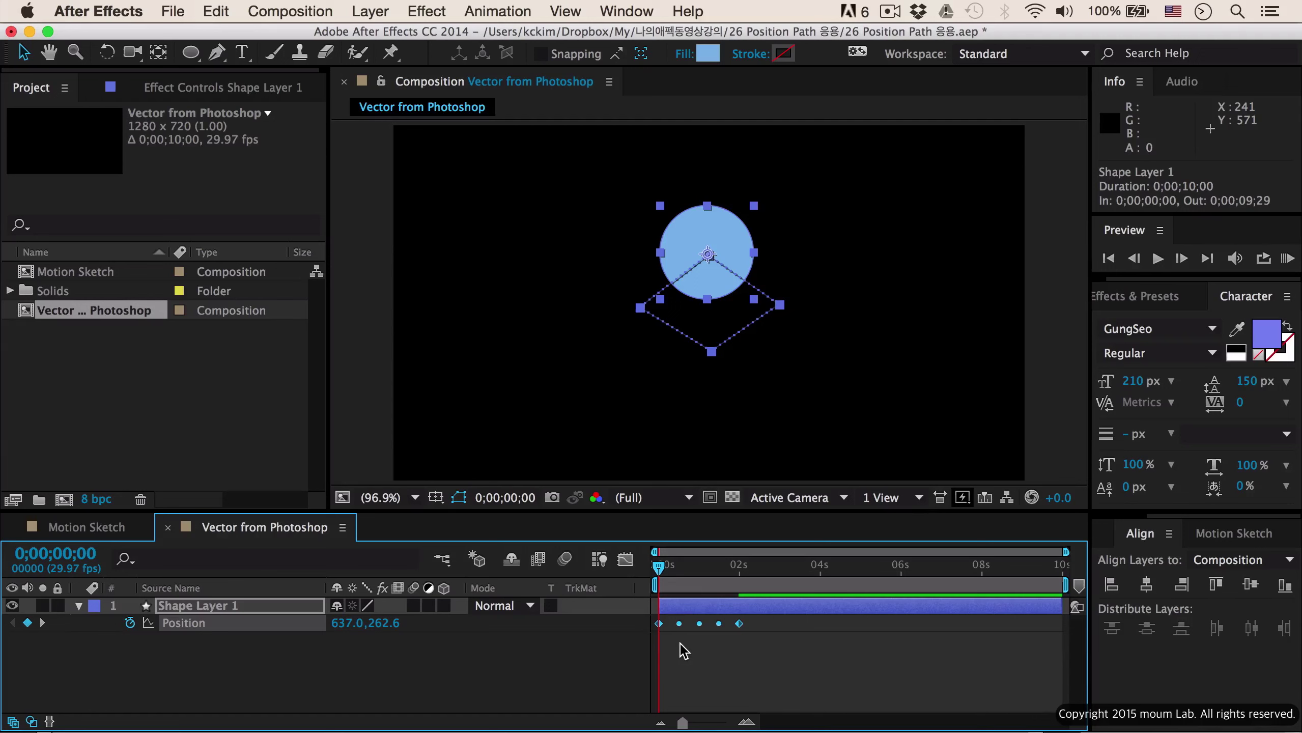
Step: Scrub the diamond motion to 0;00;02;00 and remove all Position keyframes from Shape Layer 1
left_click_drag(660, 567, 742, 578)
left_click(129, 622)
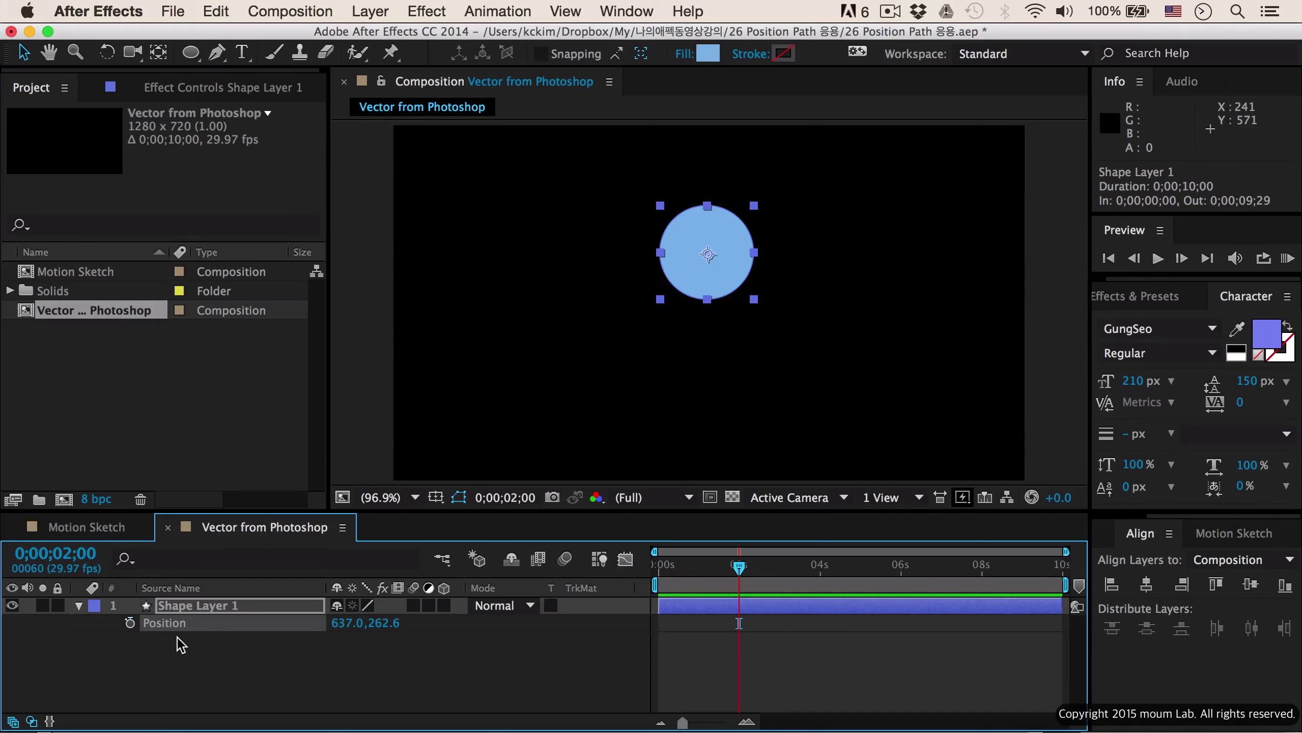
Step: Return to 0;00;00;00 and paste the diamond path onto Shape Layer 1 itself as a mask
left_click(220, 609)
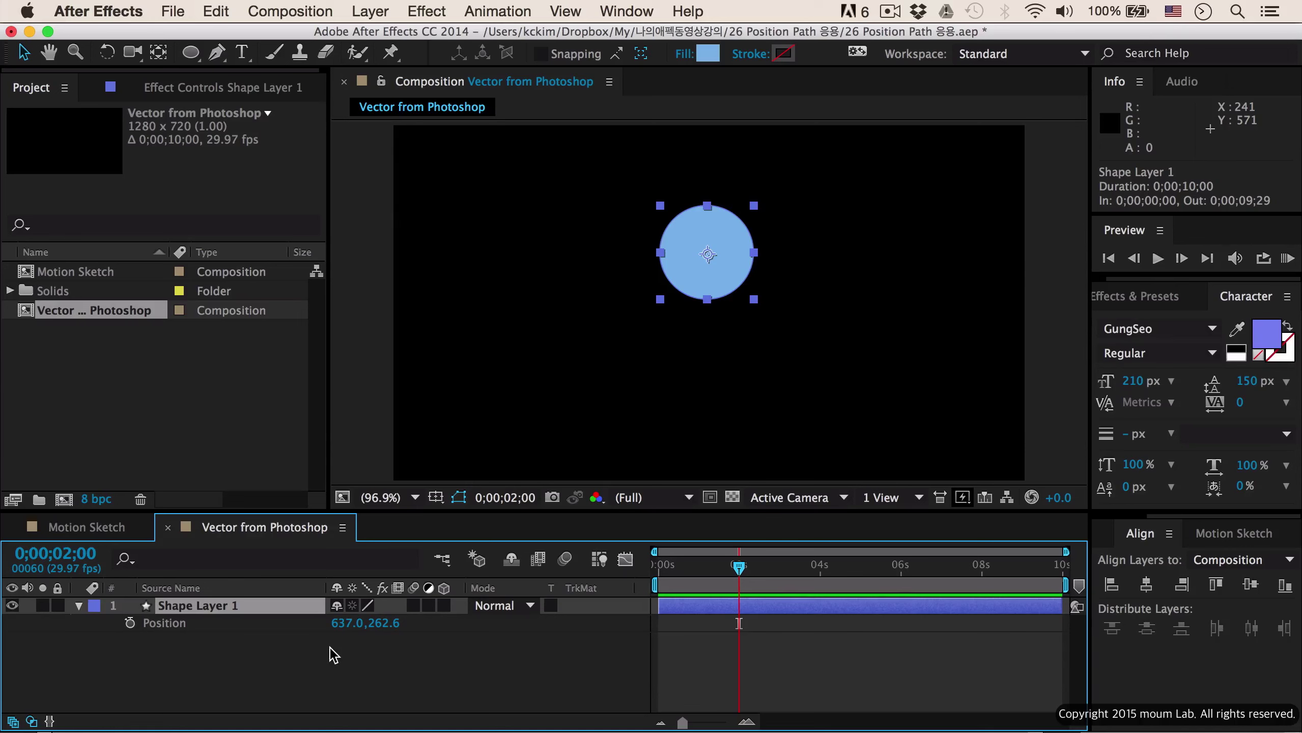
left_click(738, 565)
key("Home")
key("super+v")
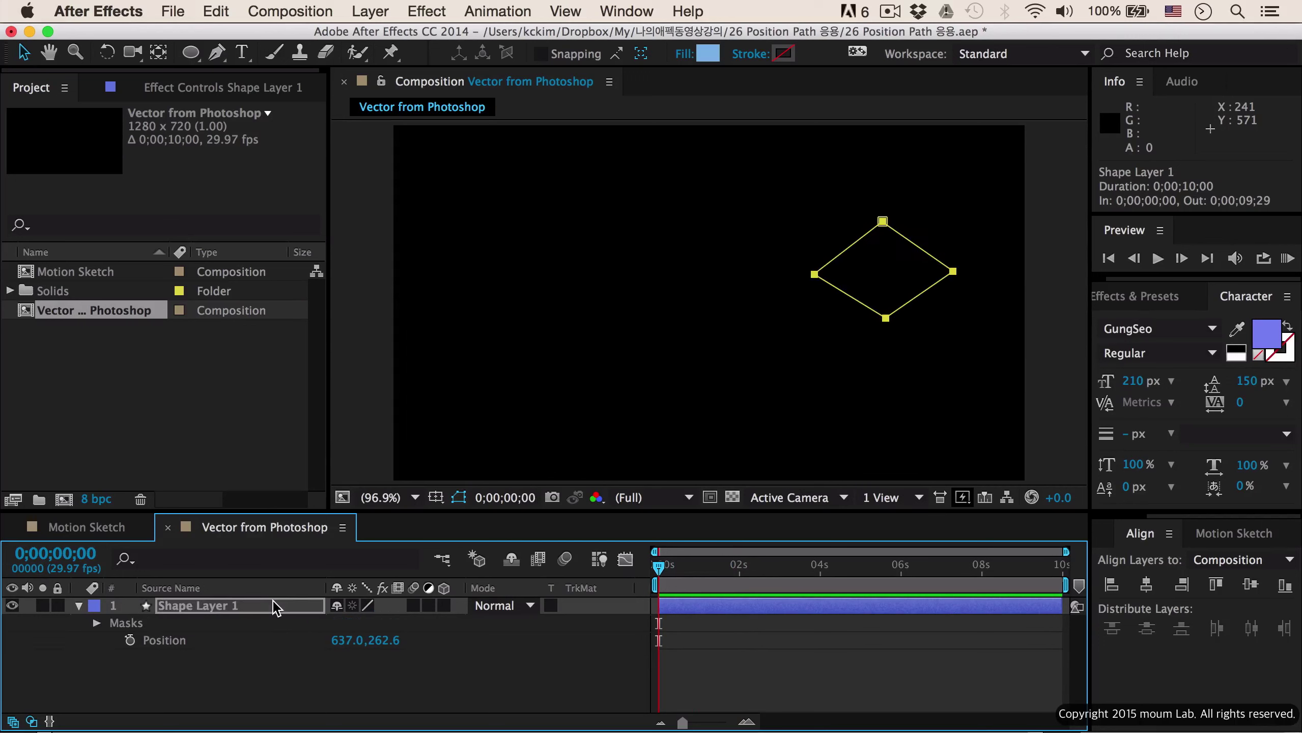
Step: Move the diamond-shaped Mask 1 over the upper part of the circle, and select the layer's Position property
left_click(149, 622)
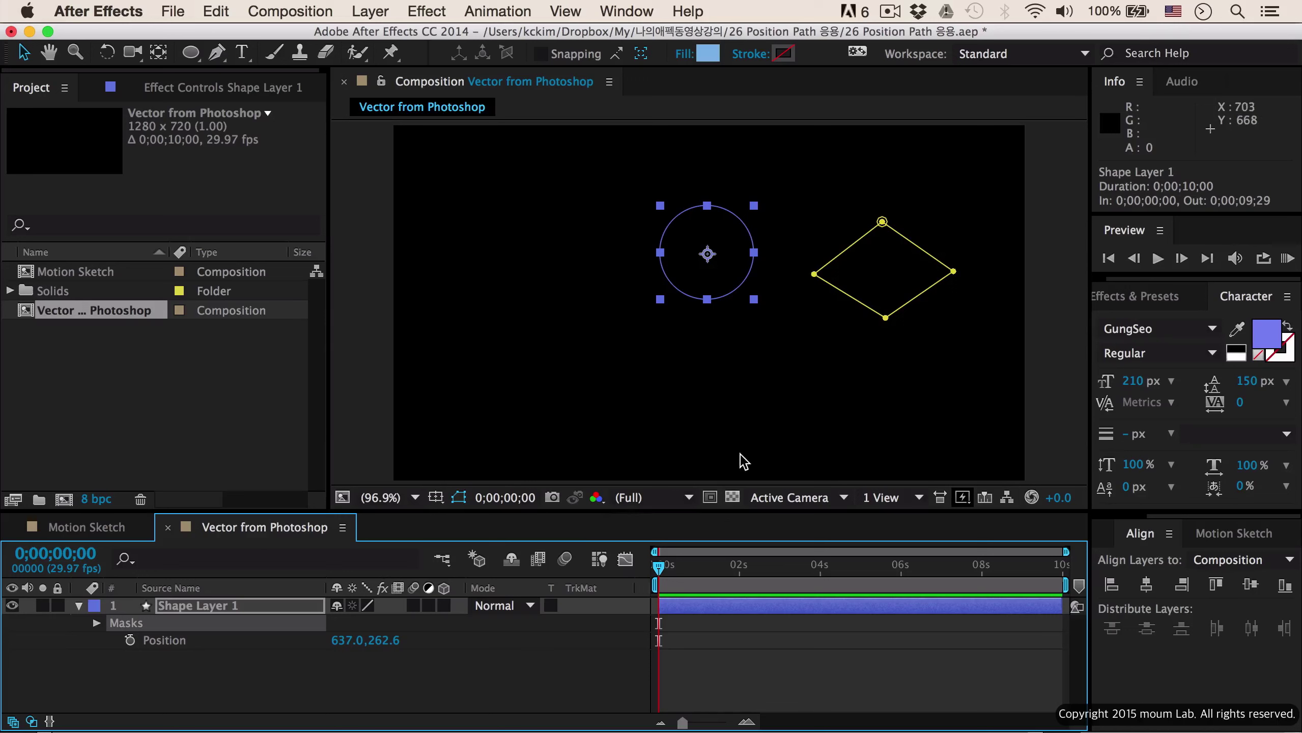
key("super+z")
left_click(95, 623)
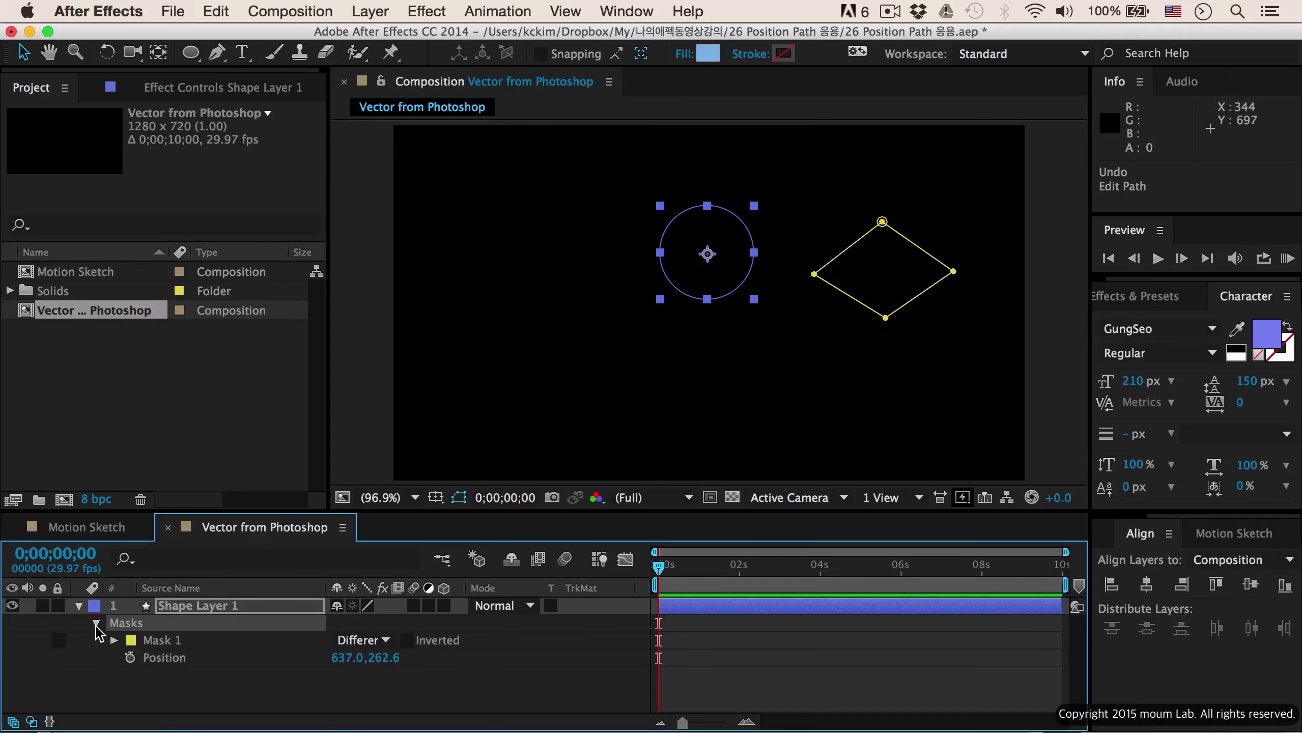
left_click(153, 642)
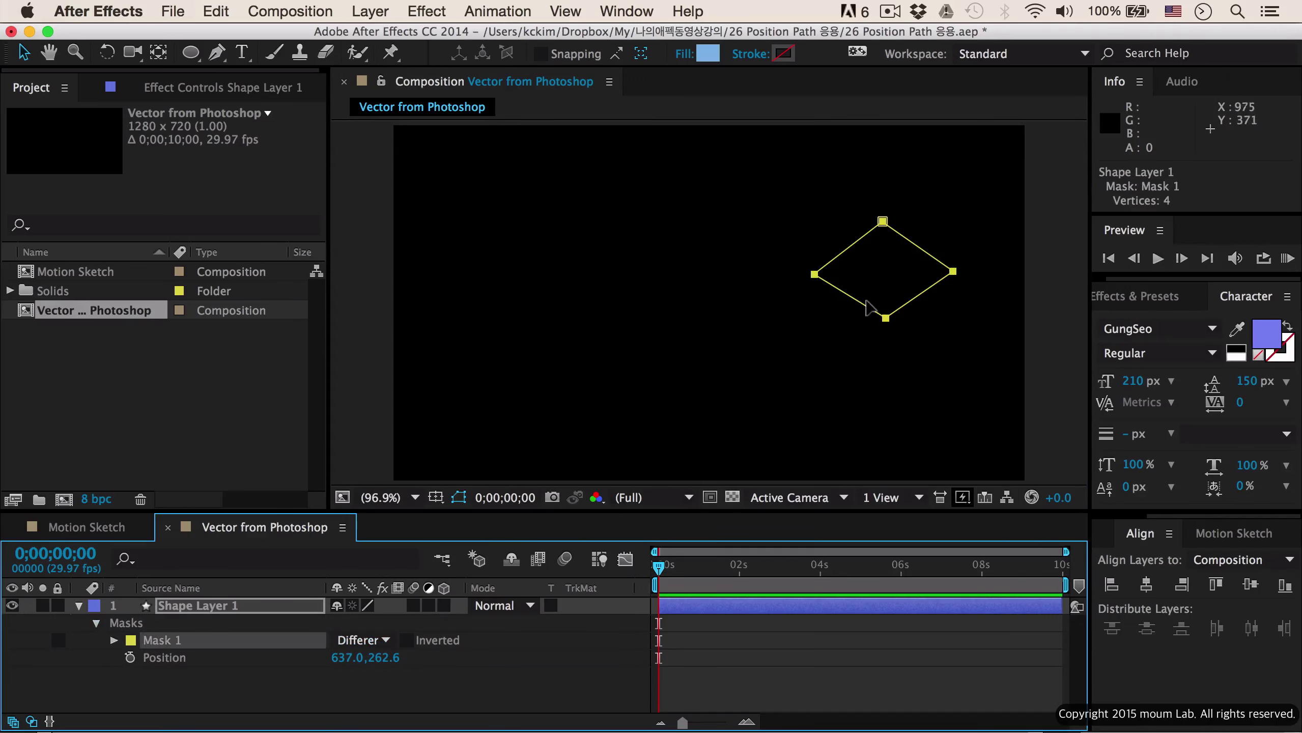
left_click_drag(865, 301, 688, 240)
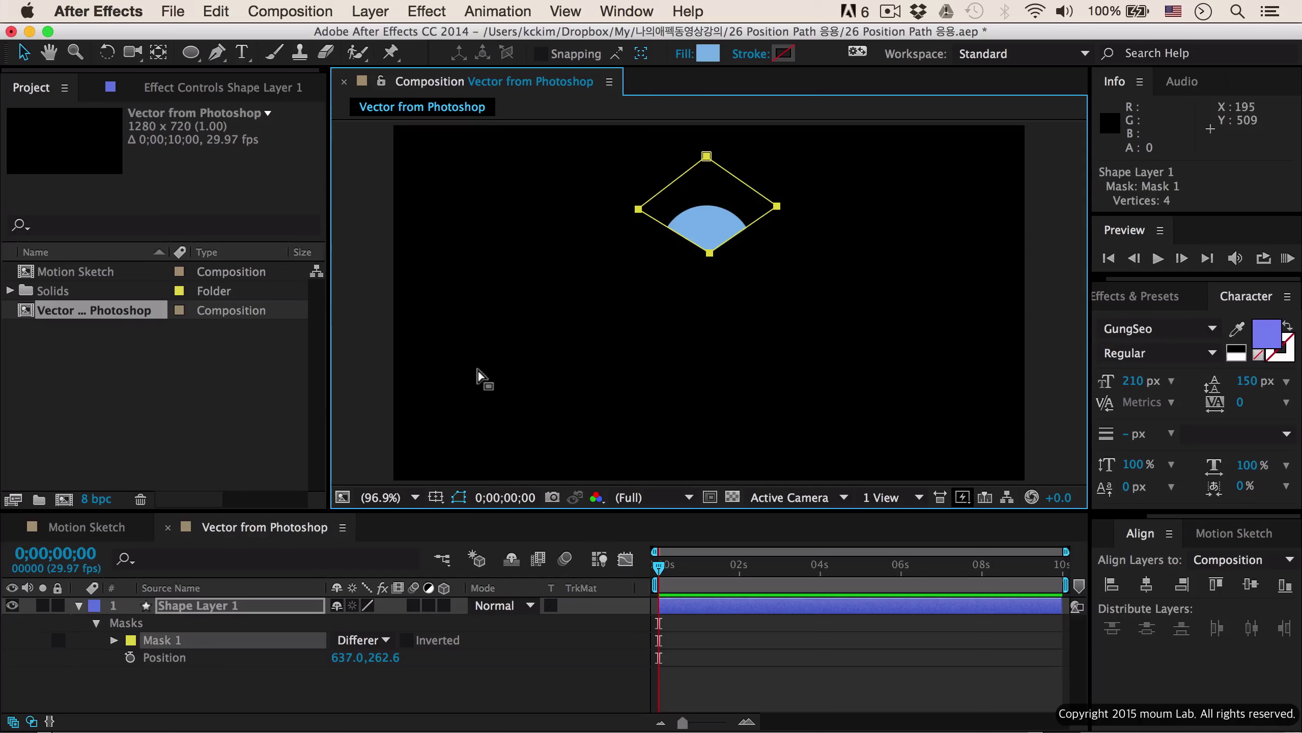
left_click(250, 608)
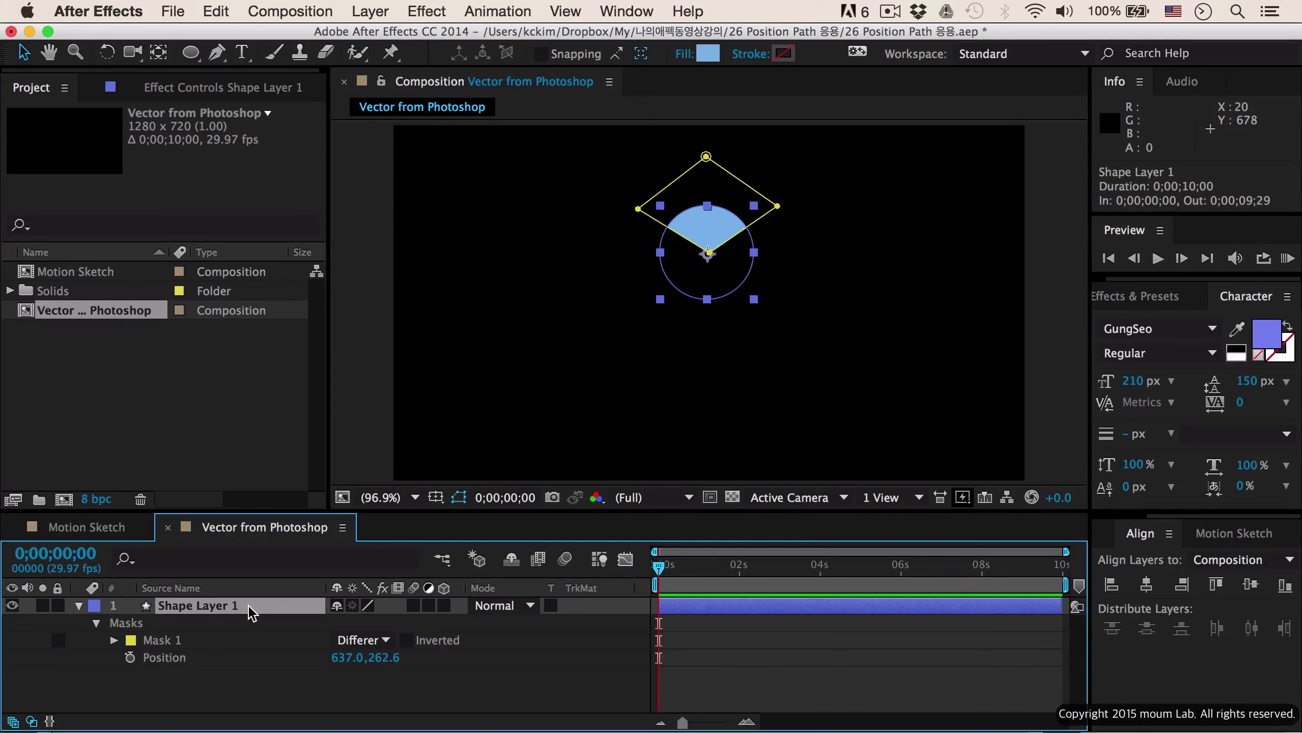
left_click(186, 660)
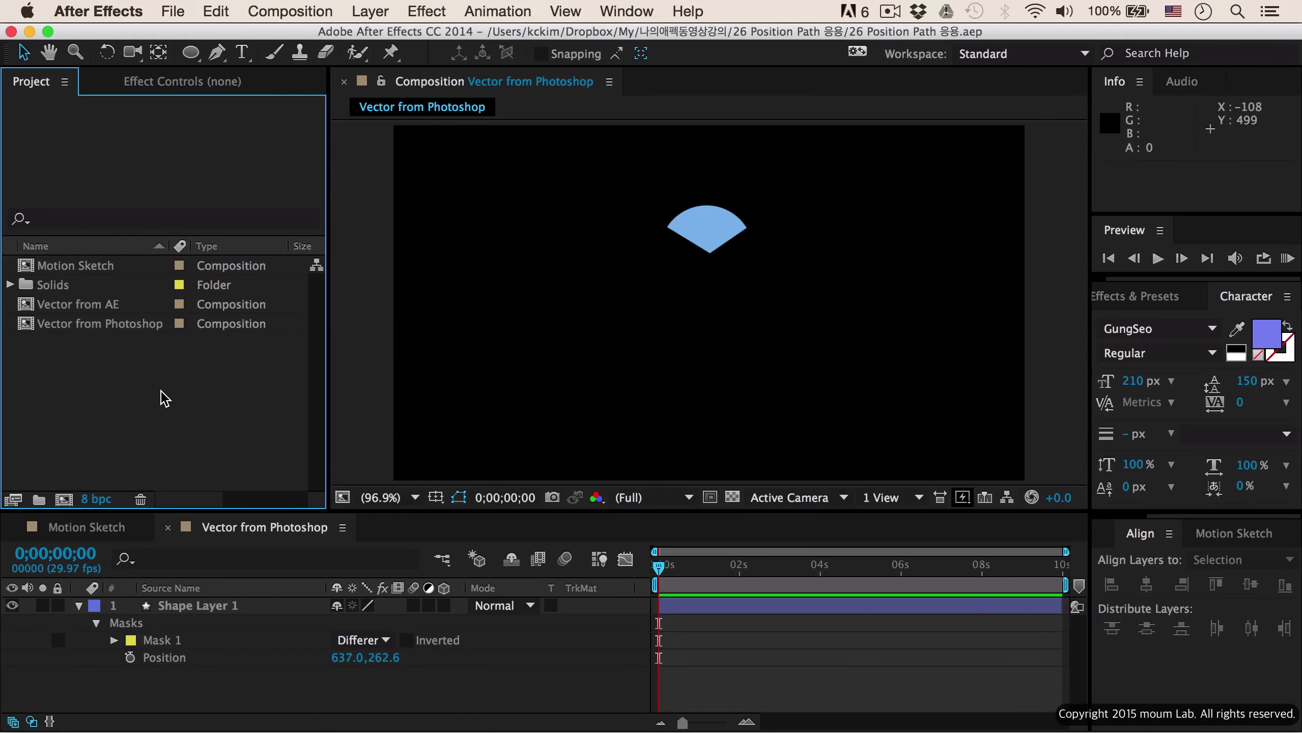
Step: Create a 1280 × 720, 10-second composition named Vector from AE and add a full-size medium yellow solid
key("super+n")
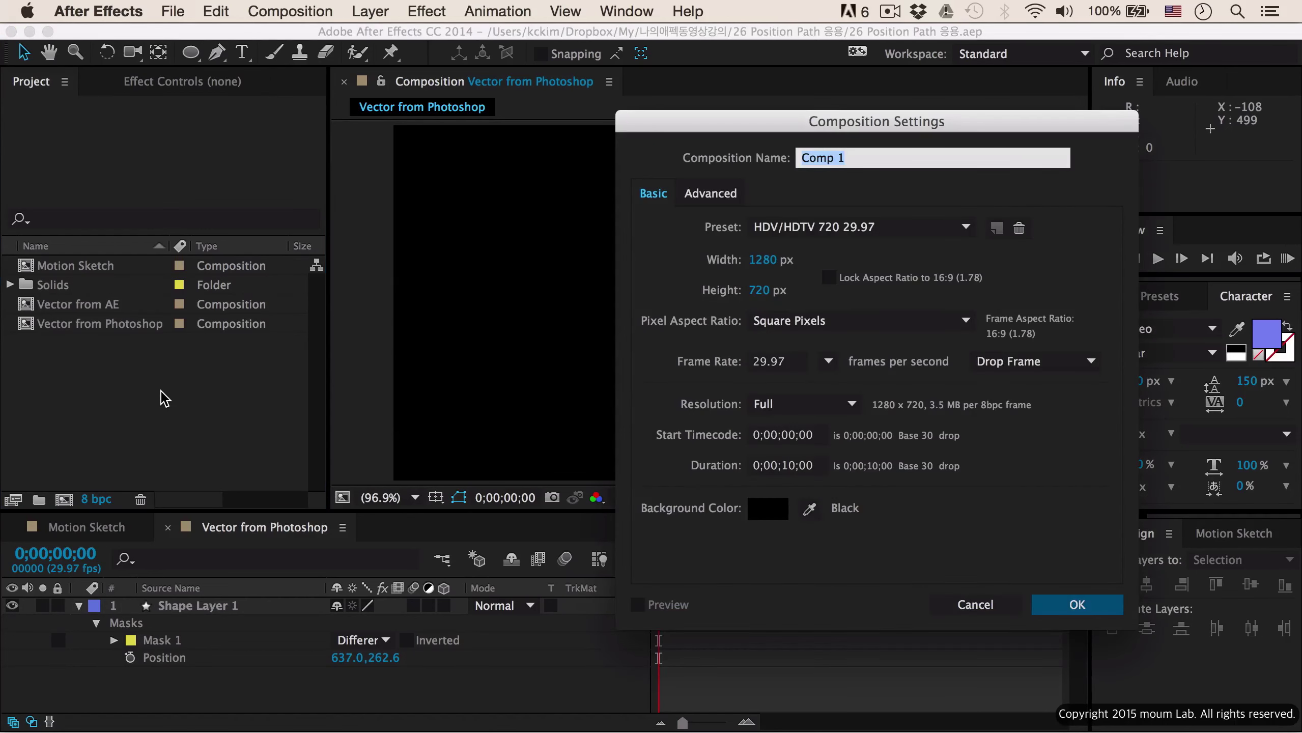
type("Vector from AE")
key("Return")
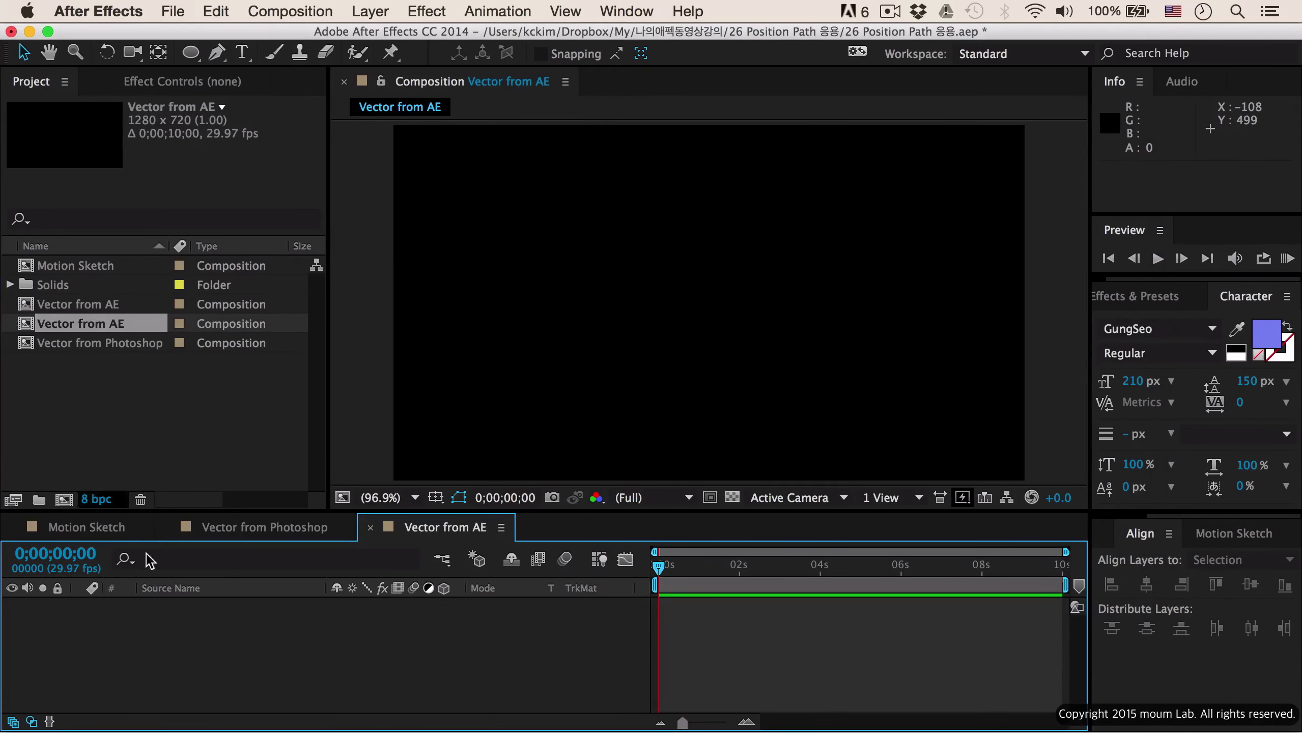
key("super+y")
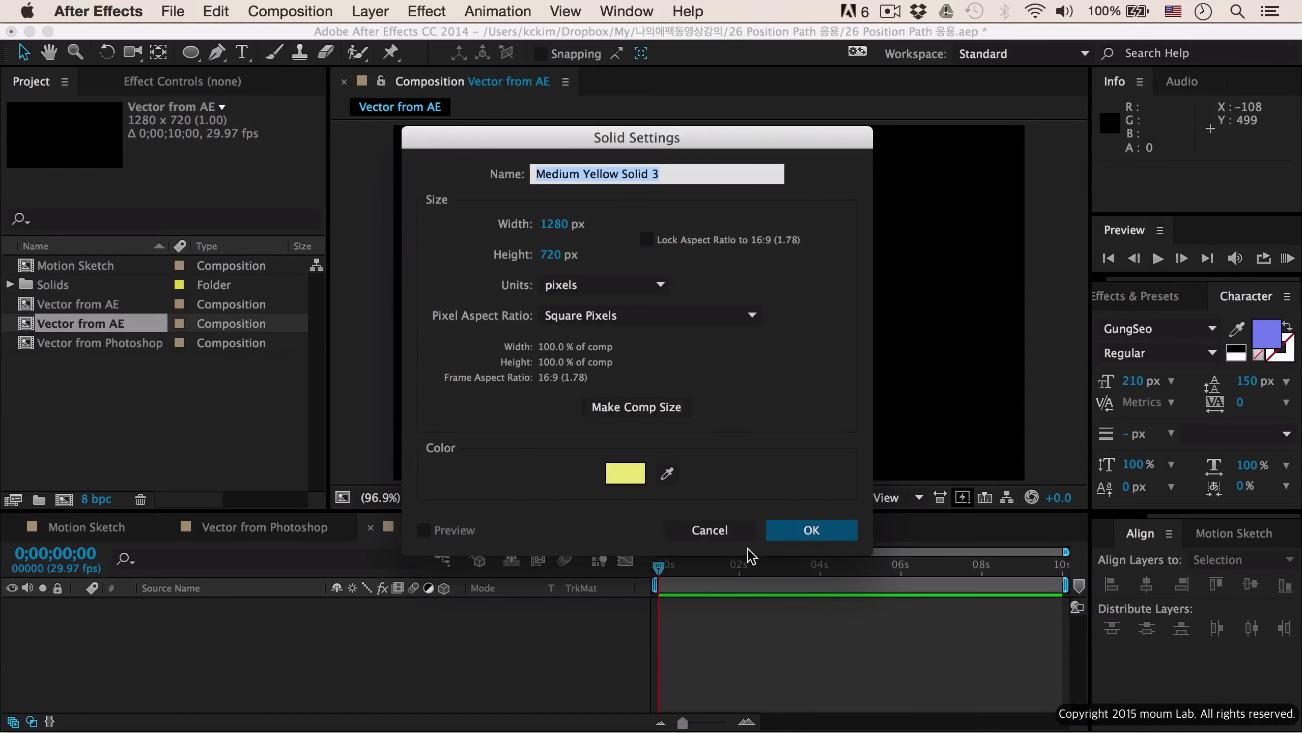
left_click(820, 531)
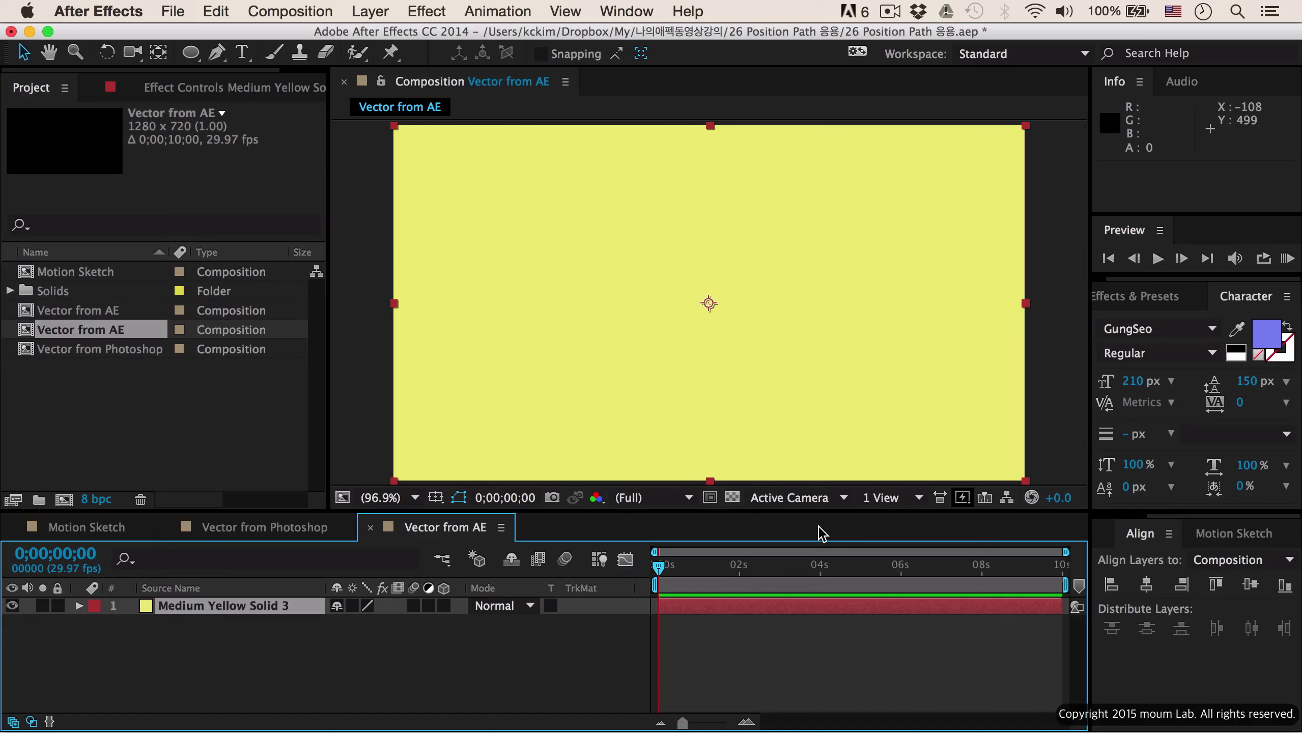
Step: Draw a closed four-point diamond mask with the Pen tool around the centre of the yellow solid
key("g")
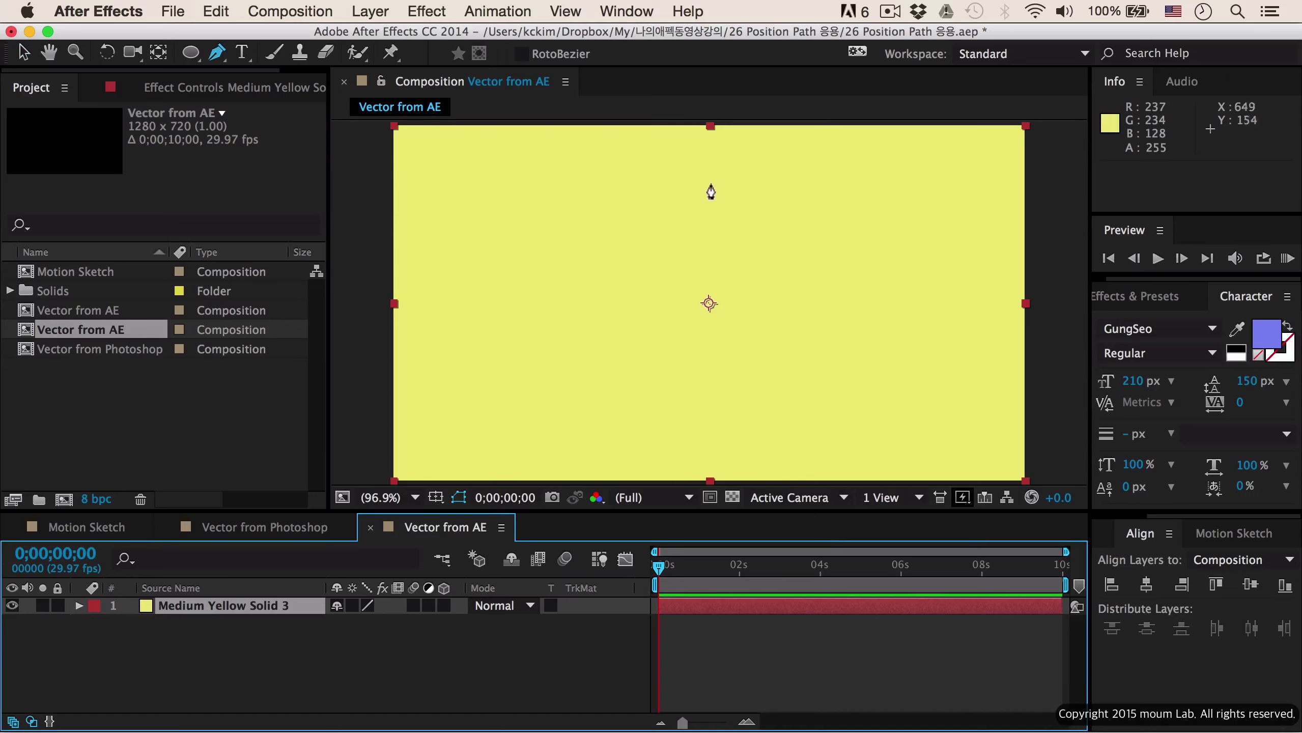
left_click(701, 220)
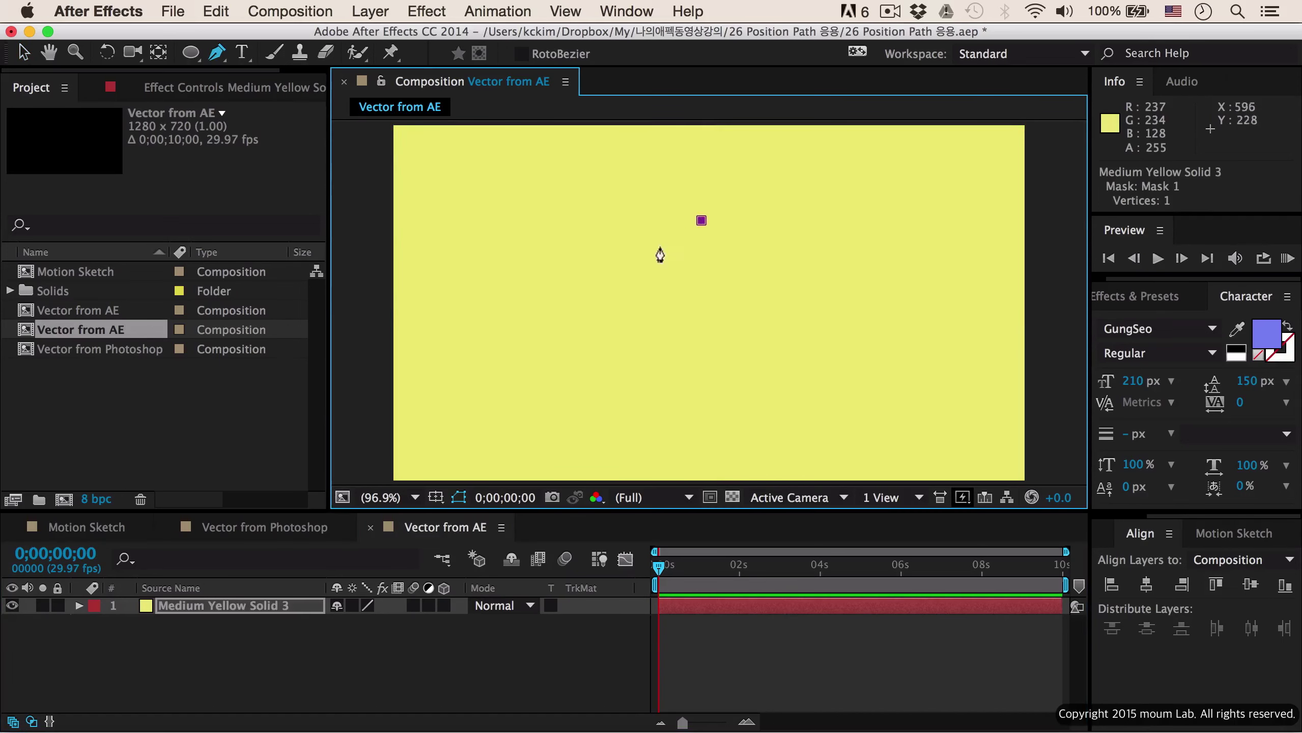
left_click(580, 303)
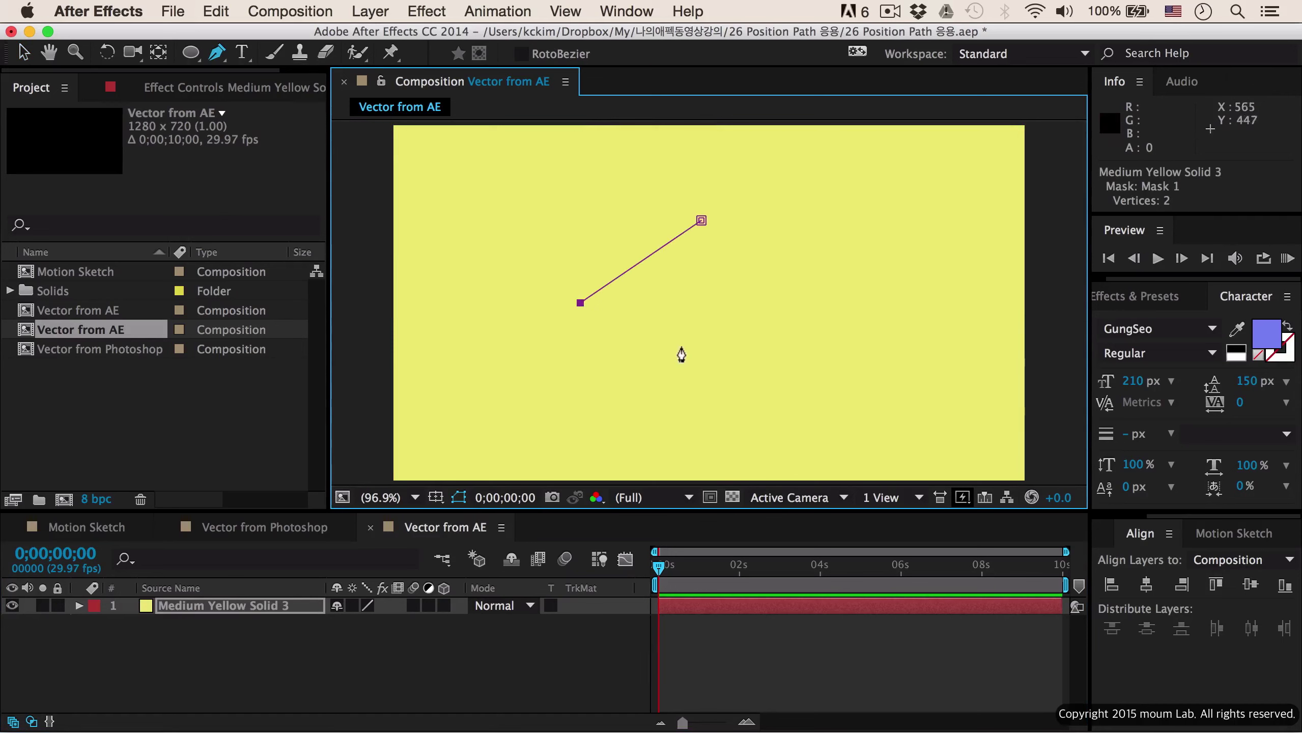
left_click(703, 381)
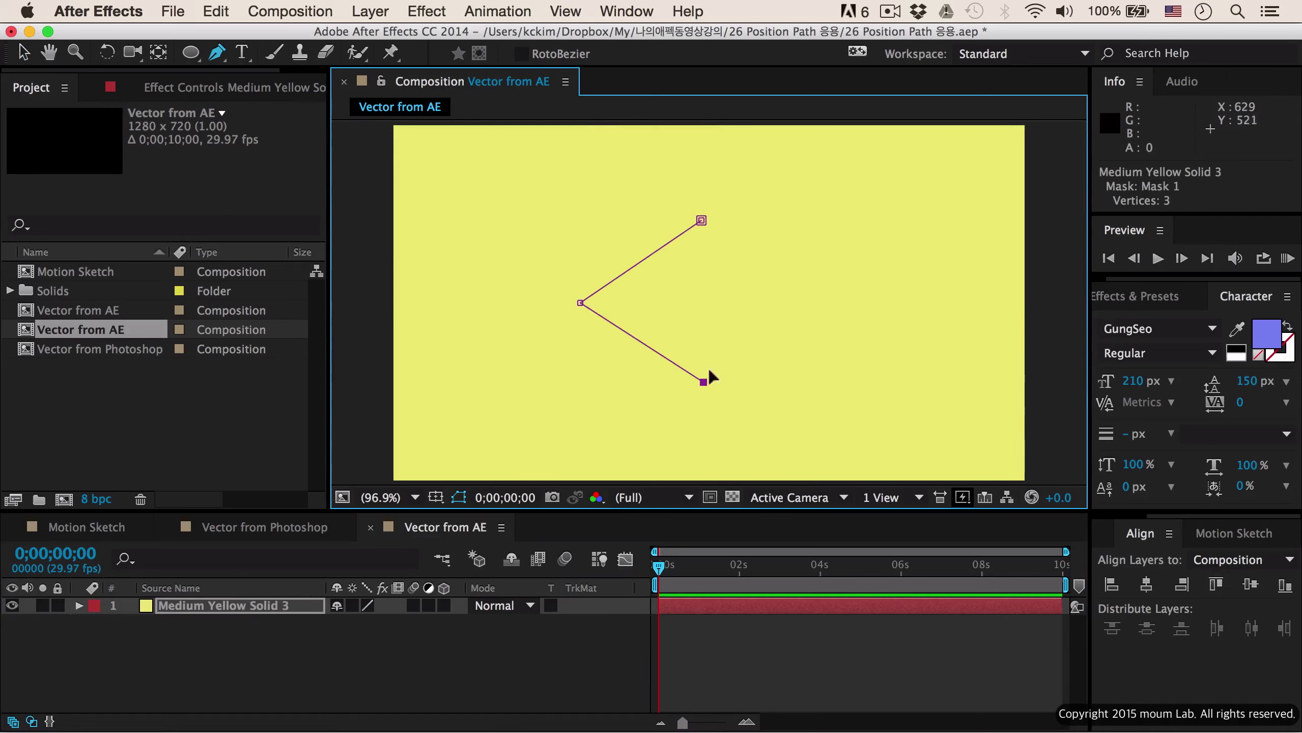
left_click(840, 303)
left_click(701, 221)
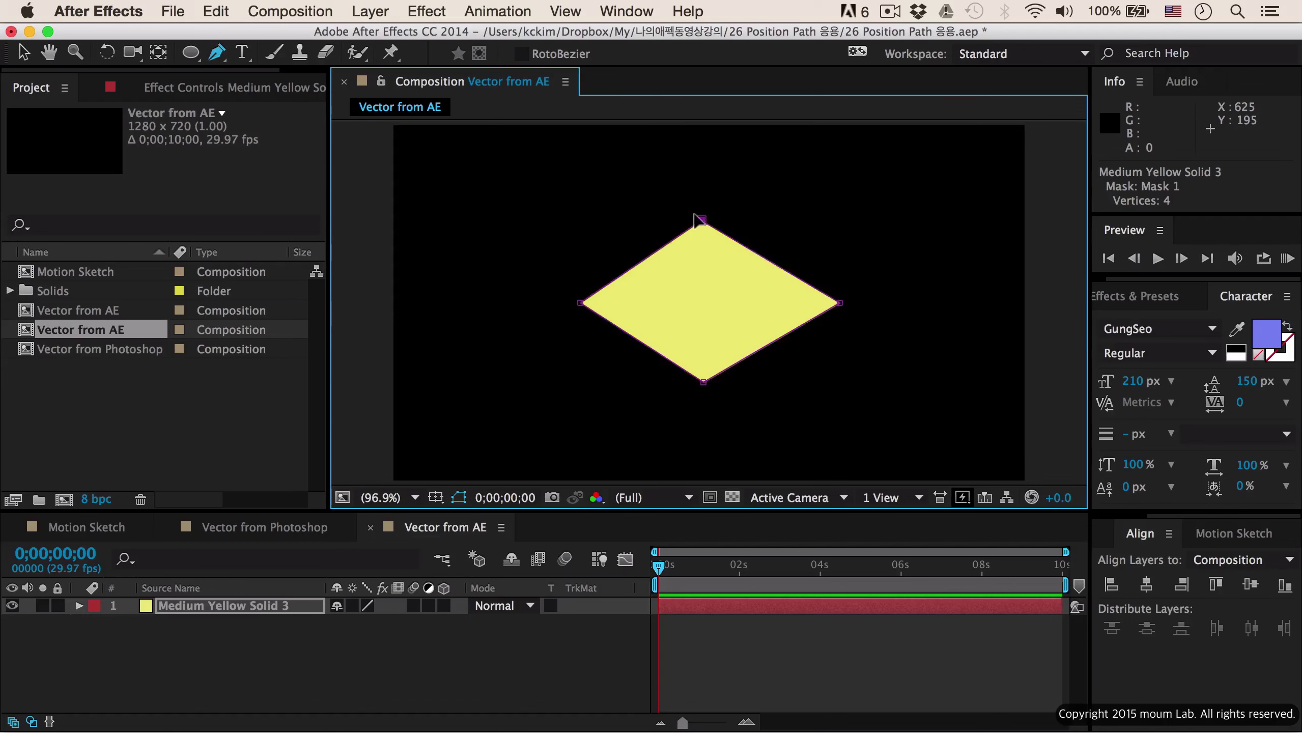
Step: Reveal the Mask Path of Mask 1 on the yellow solid, copy it, and deselect the layer
left_click(273, 607)
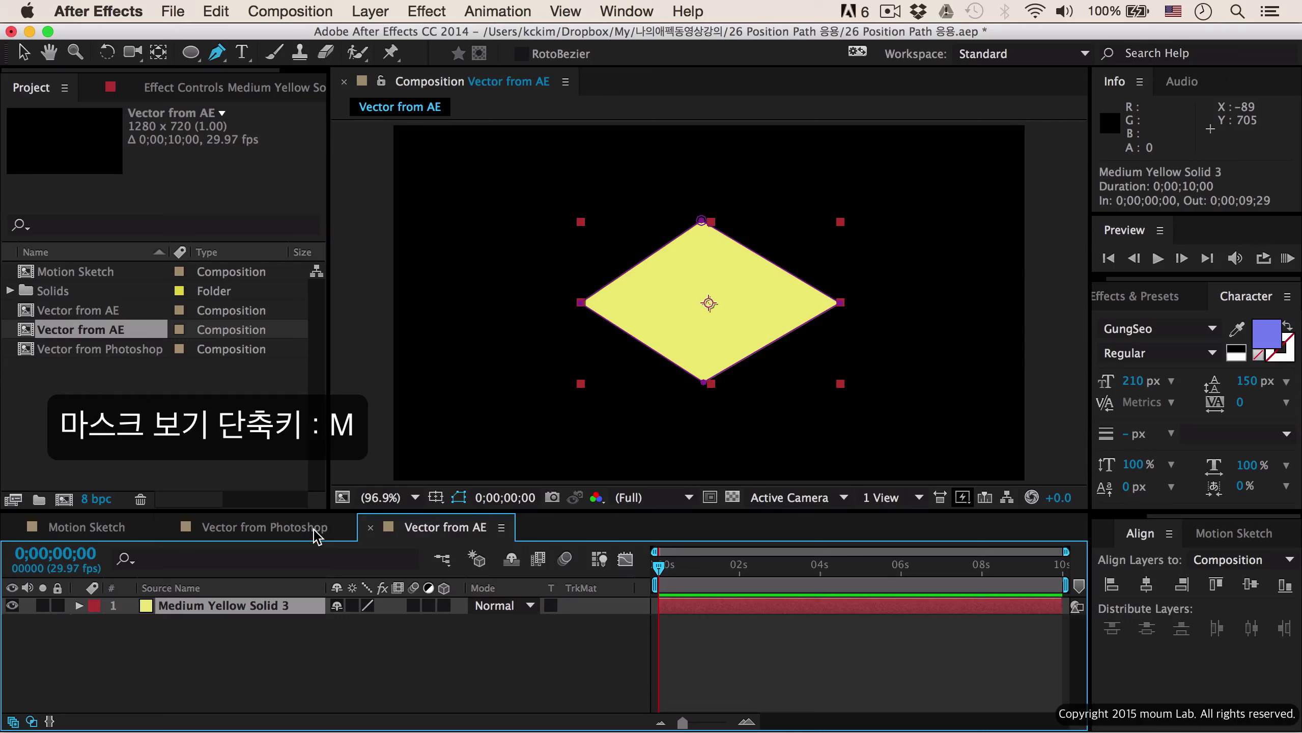
key("m")
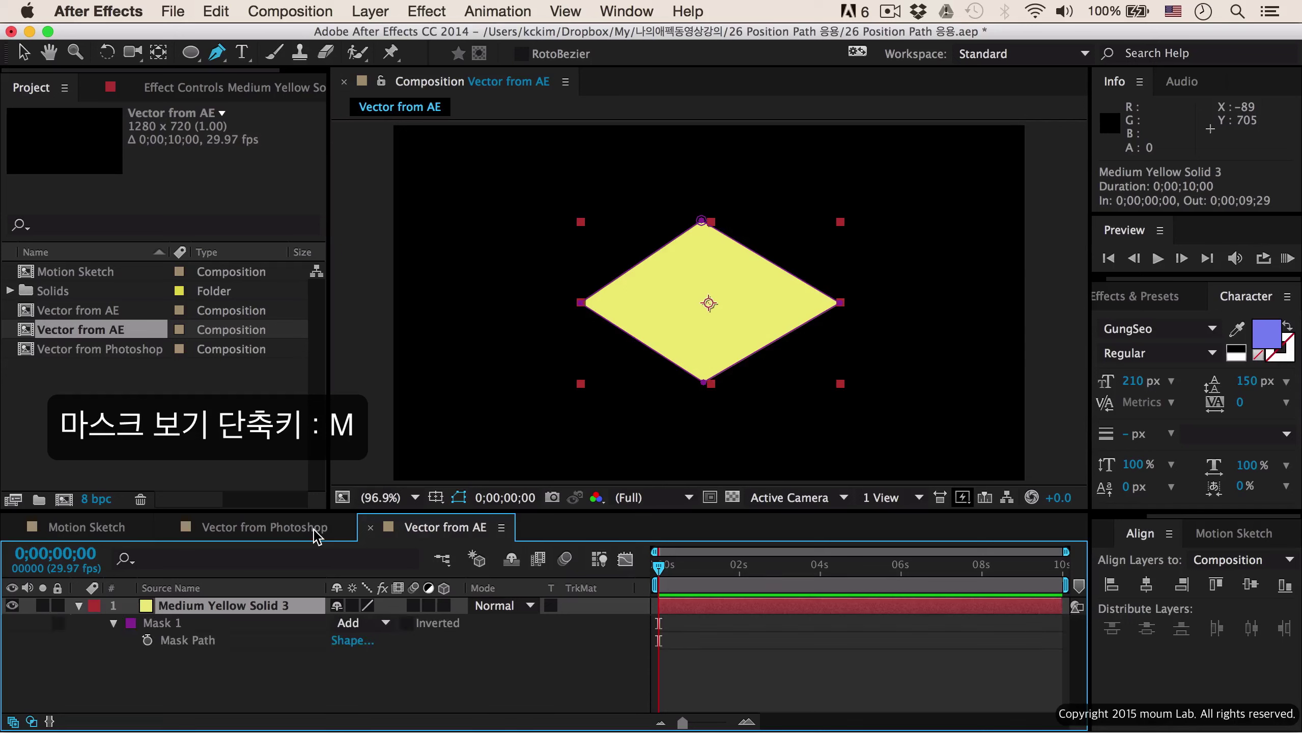
left_click(211, 642)
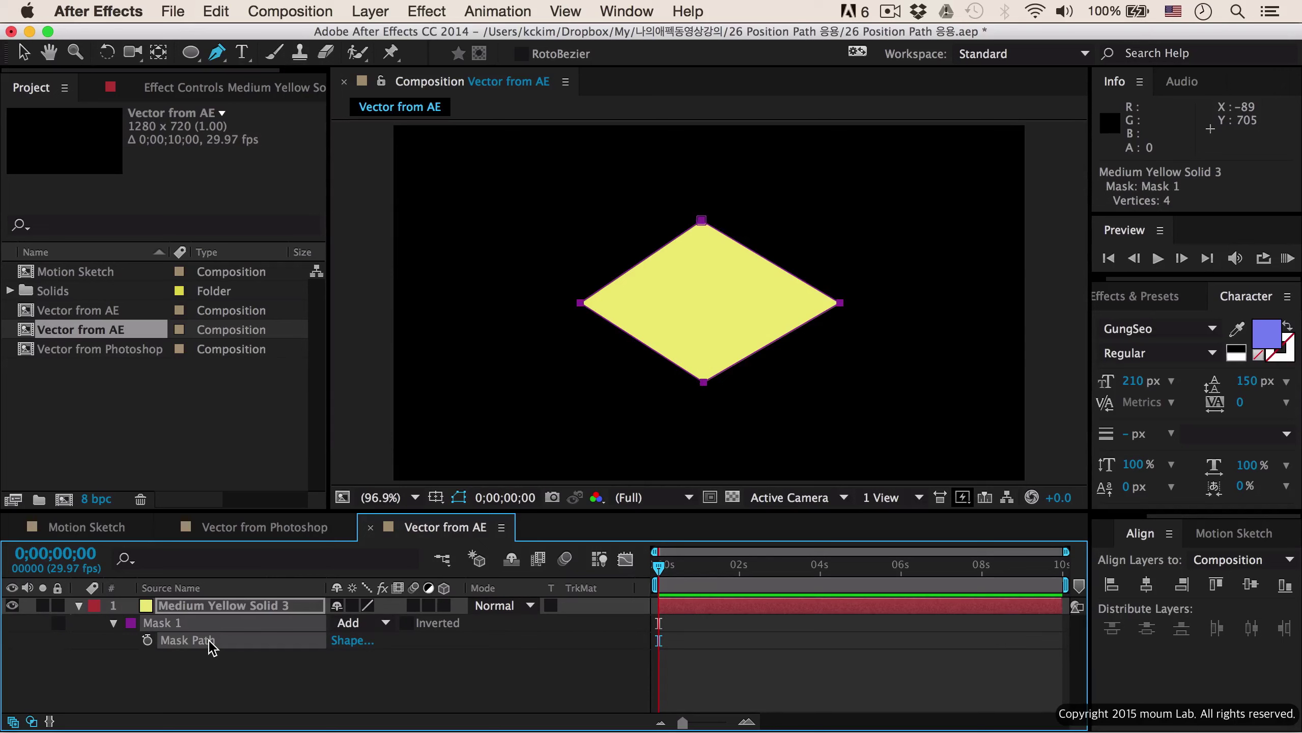
key("v")
left_click(353, 377)
left_click(365, 390)
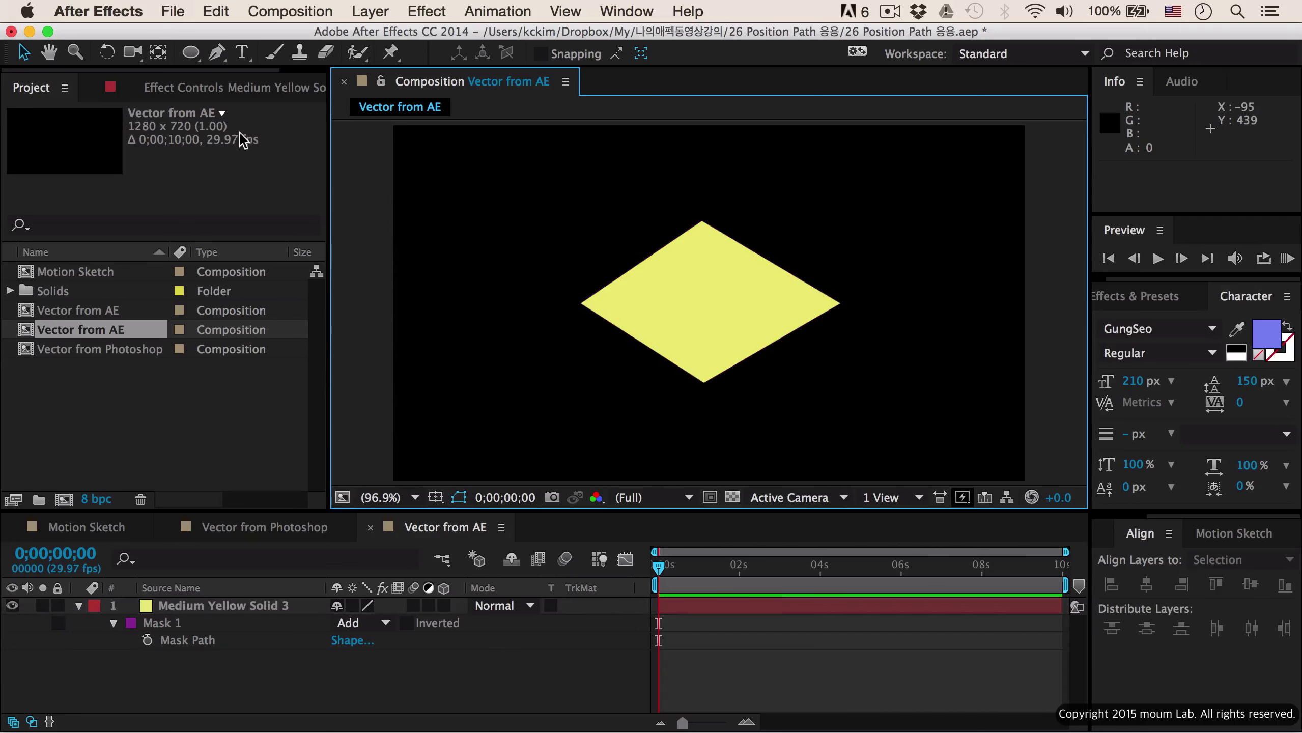
Step: Draw a light blue circle at the diamond's upper left, reveal its Position property, and move its anchor point to the circle's centre
left_click(191, 52)
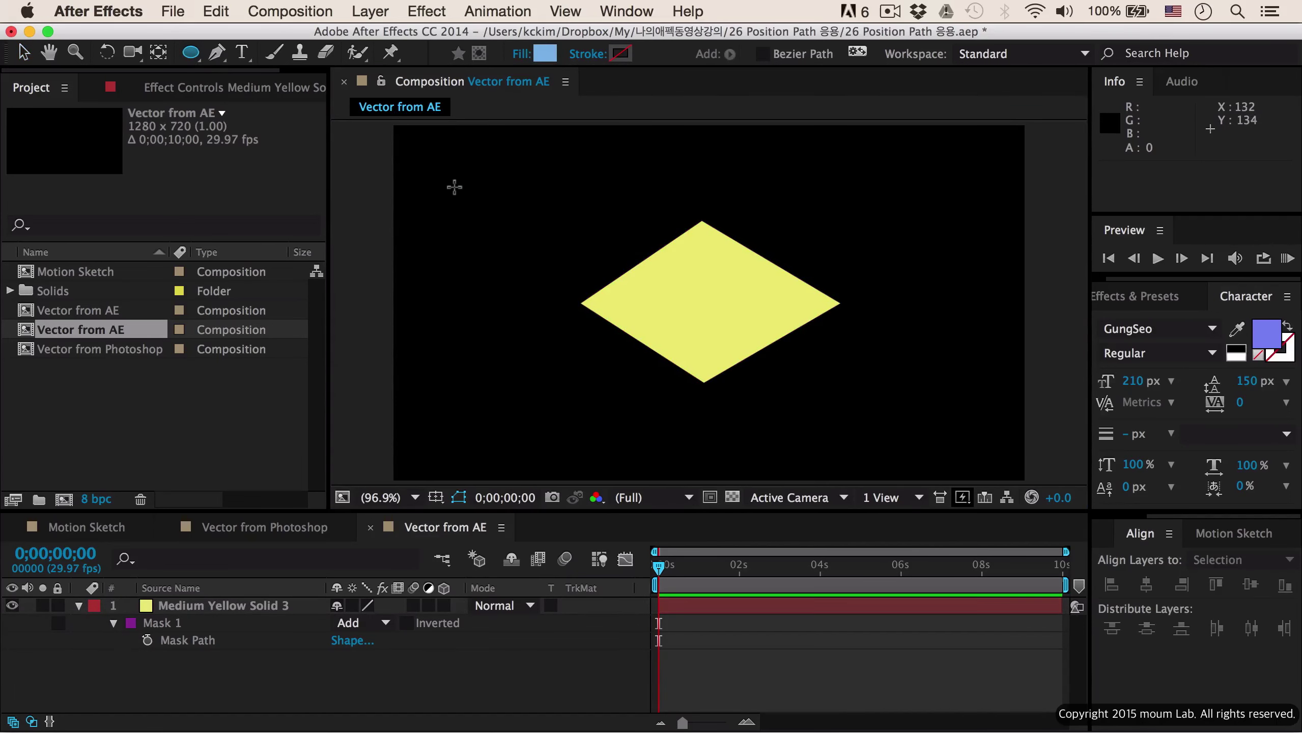
left_click_drag(458, 191, 561, 295)
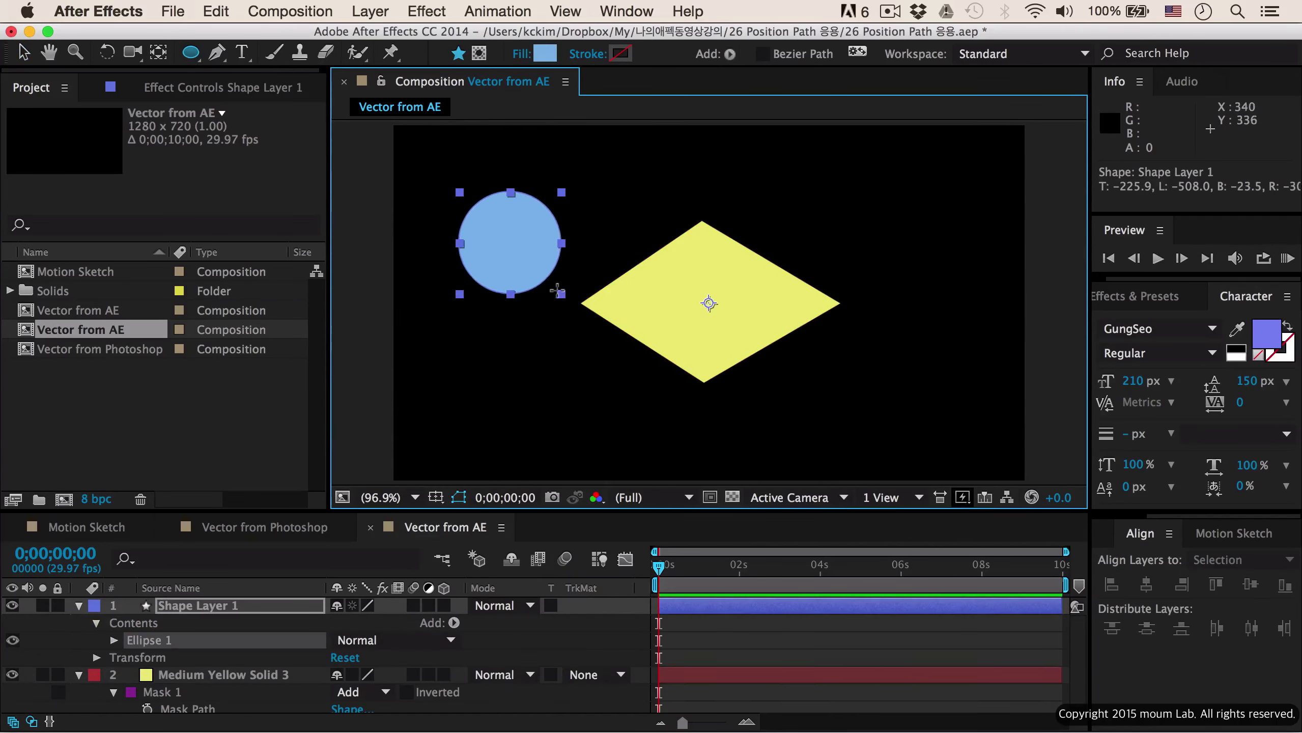
key("p")
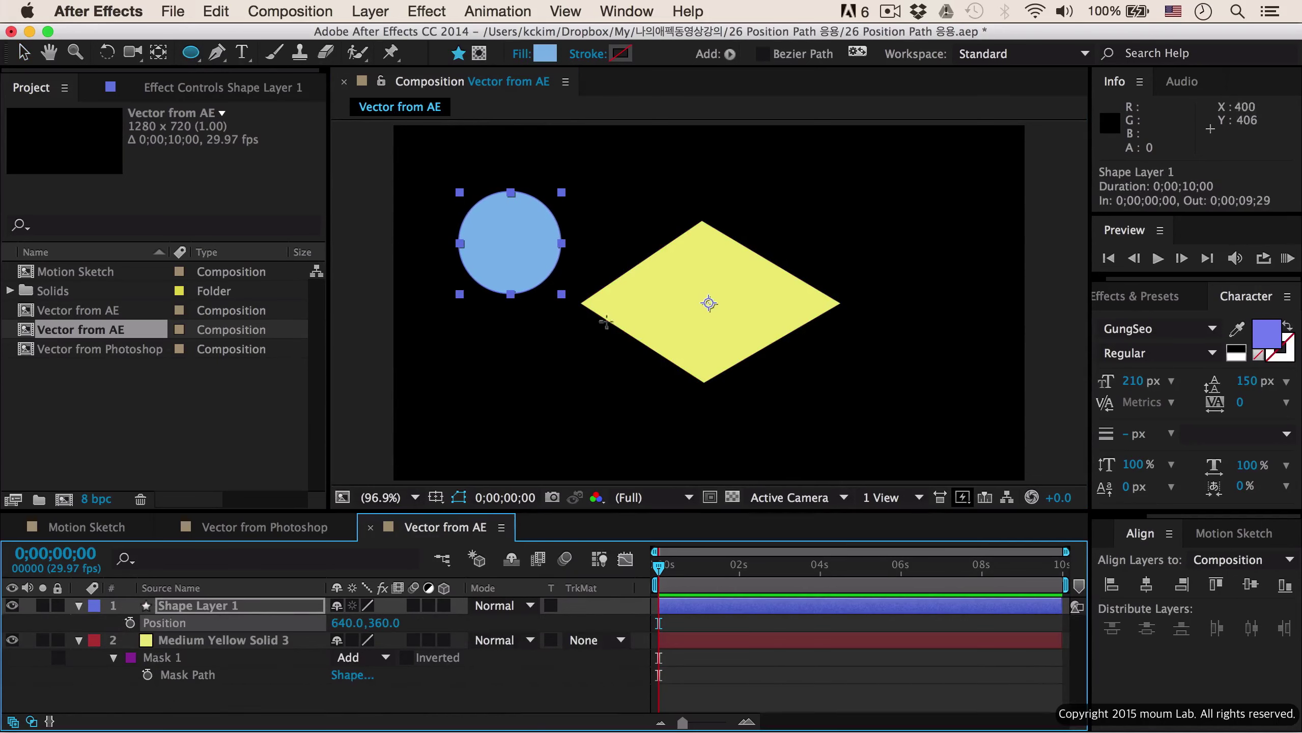
key("v")
left_click_drag(707, 299, 503, 234)
Step: Paste the copied diamond path into Shape Layer 1's Position as keyframes and scrub through the motion
left_click(209, 623)
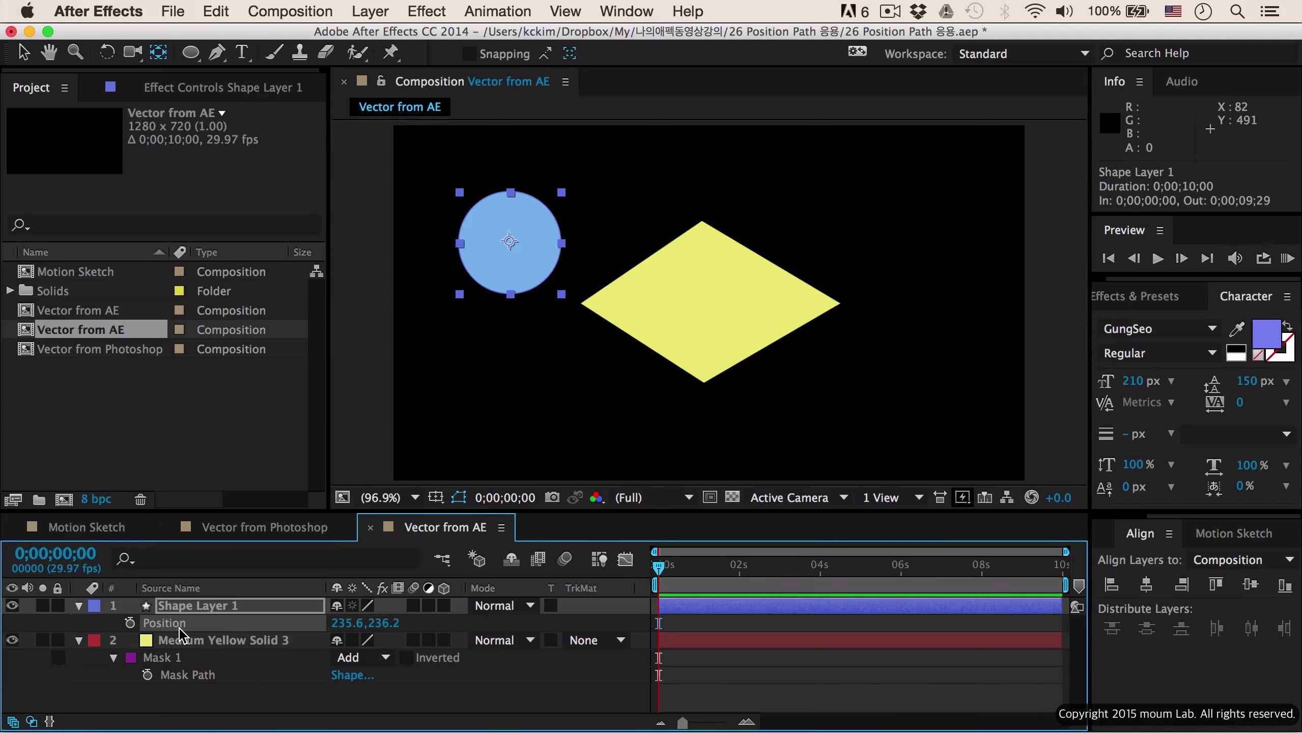
key("cmd+v")
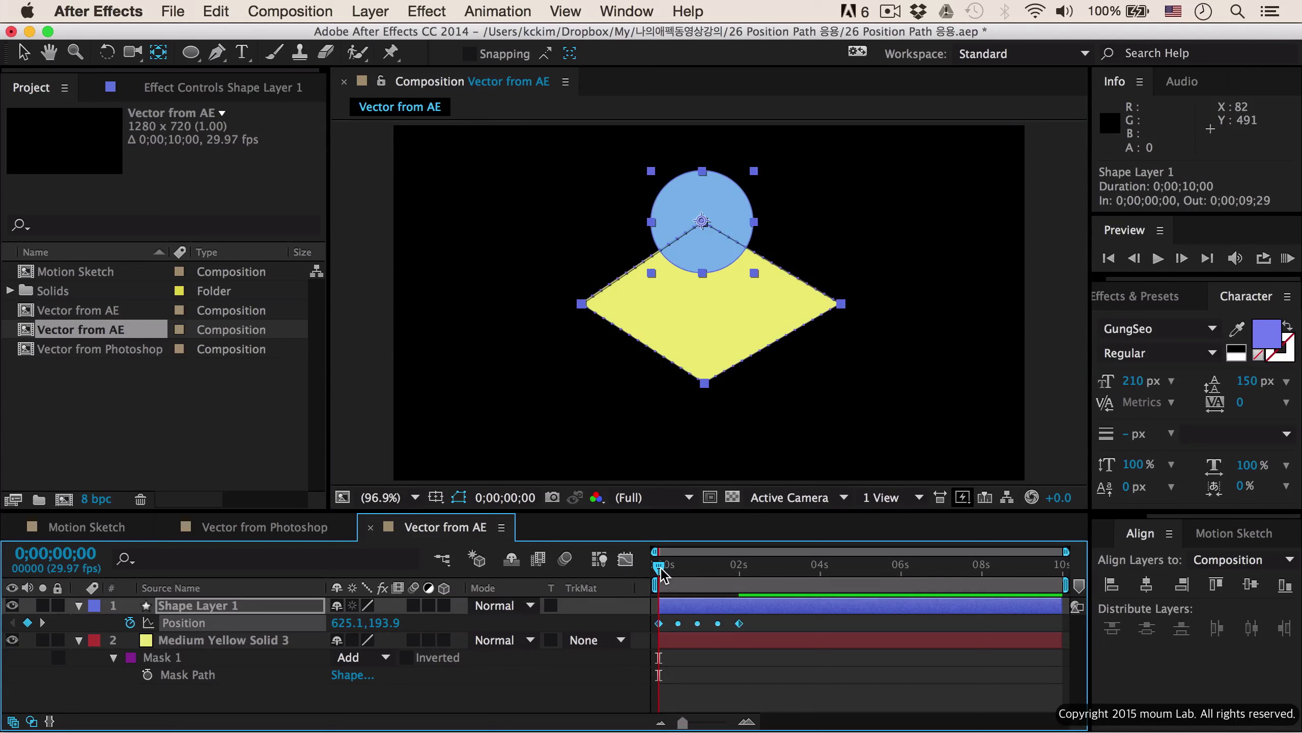
left_click_drag(662, 574, 763, 586)
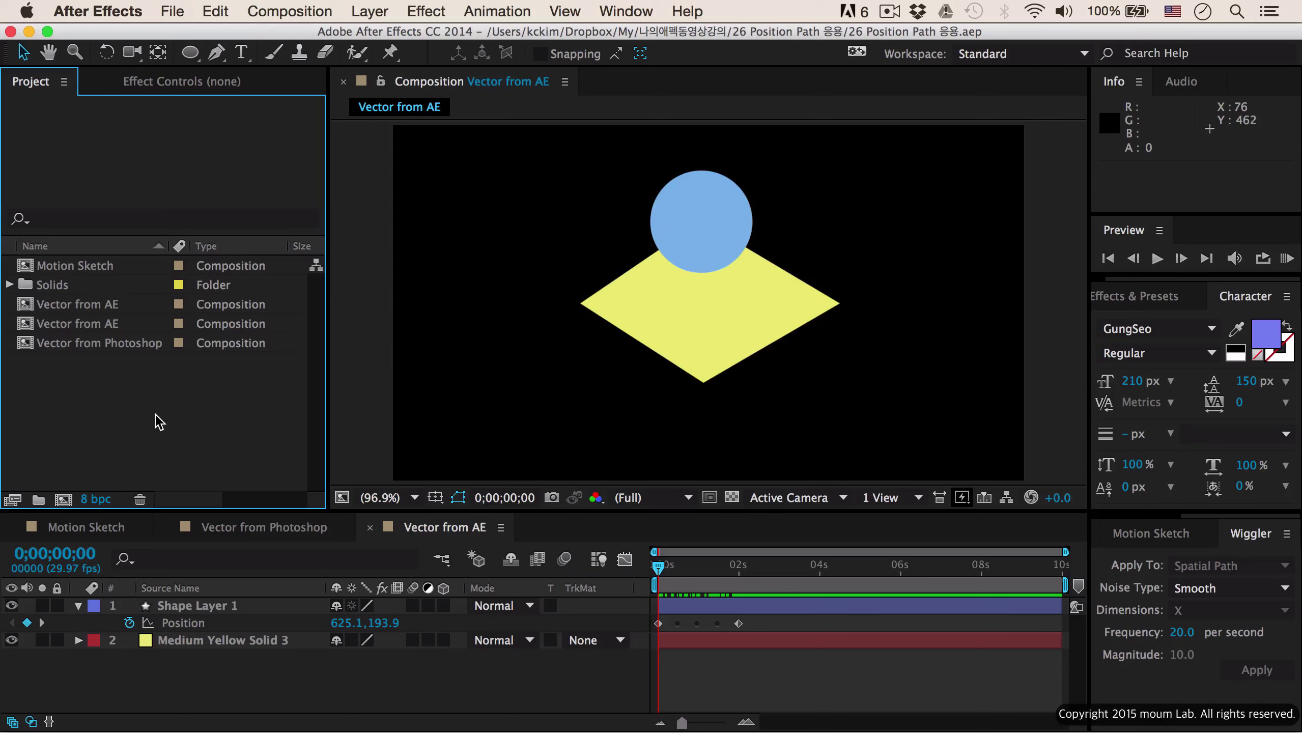
Step: Bring up the Wiggler and create a 1280 × 720, 10-second composition named Wiggler with a Medium Royal Blue background
left_click(633, 13)
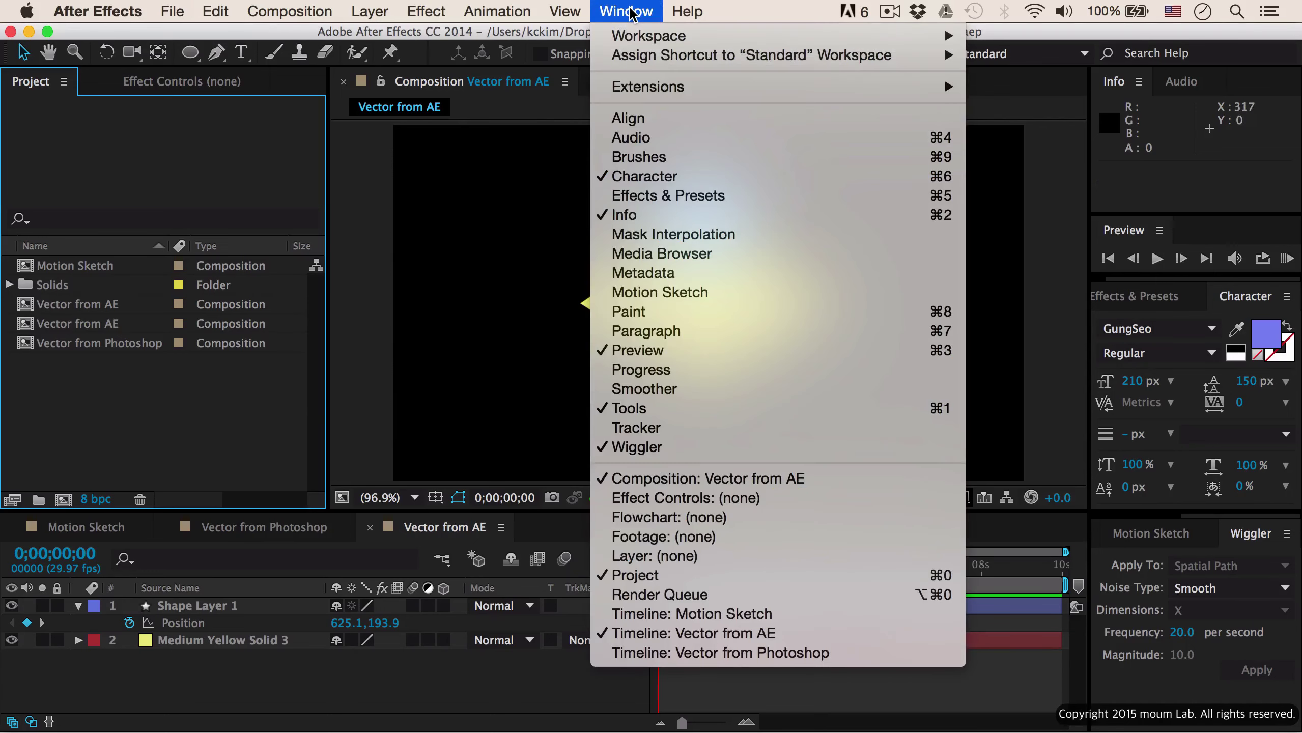
left_click(656, 453)
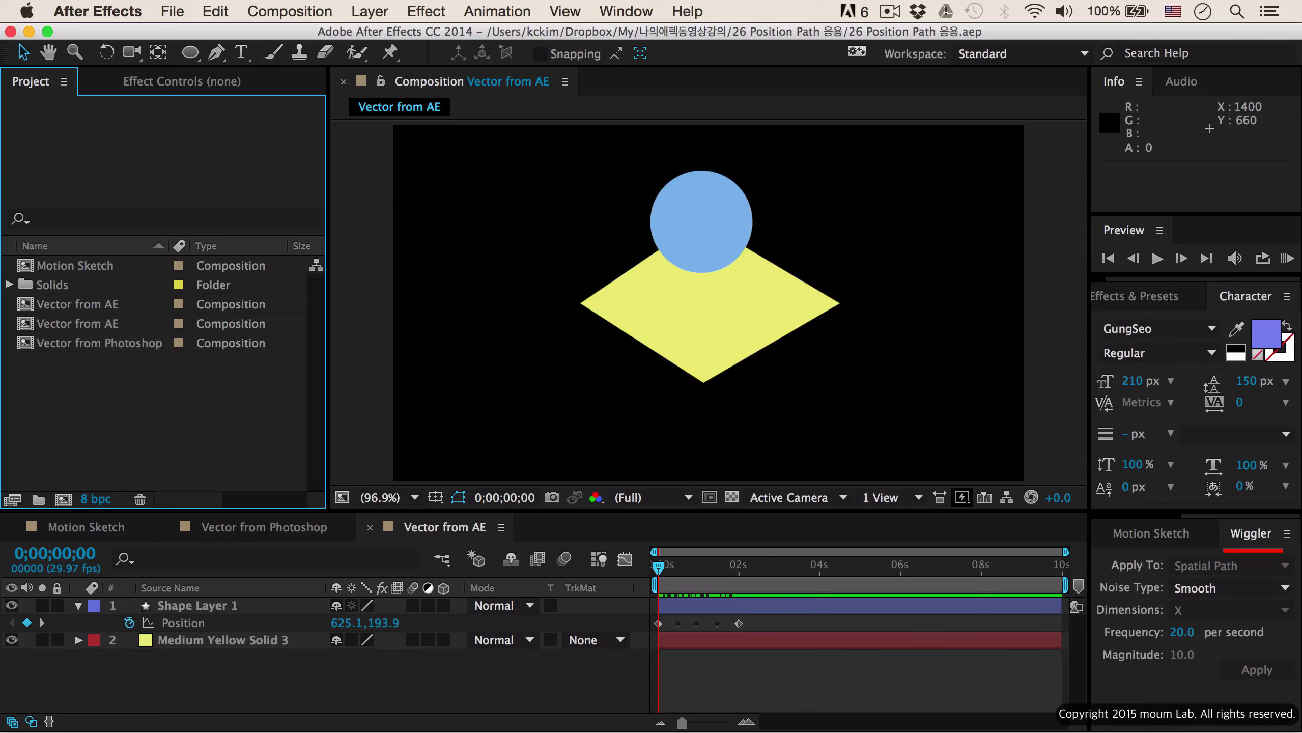
key("super+n")
type("Wiggler")
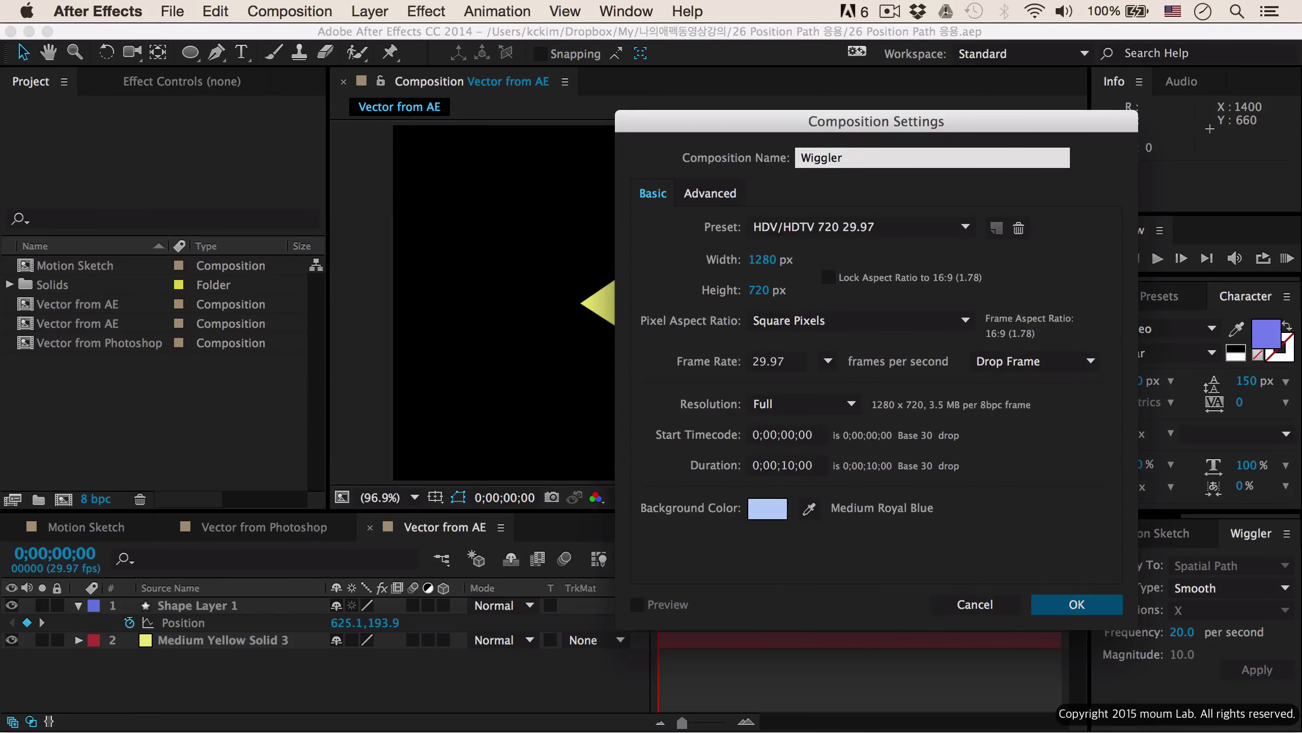
key("Return")
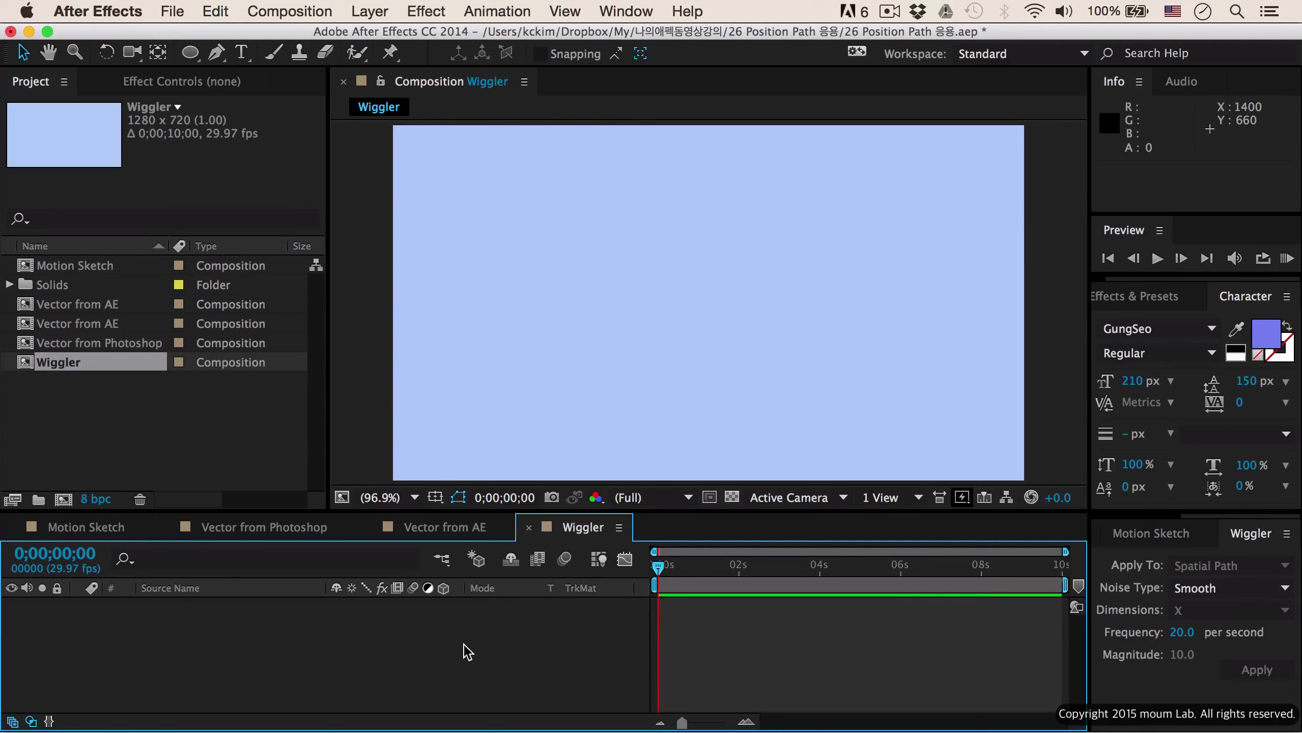
Step: Import Building and Houses.psd as footage with merged layers
double_click(150, 424)
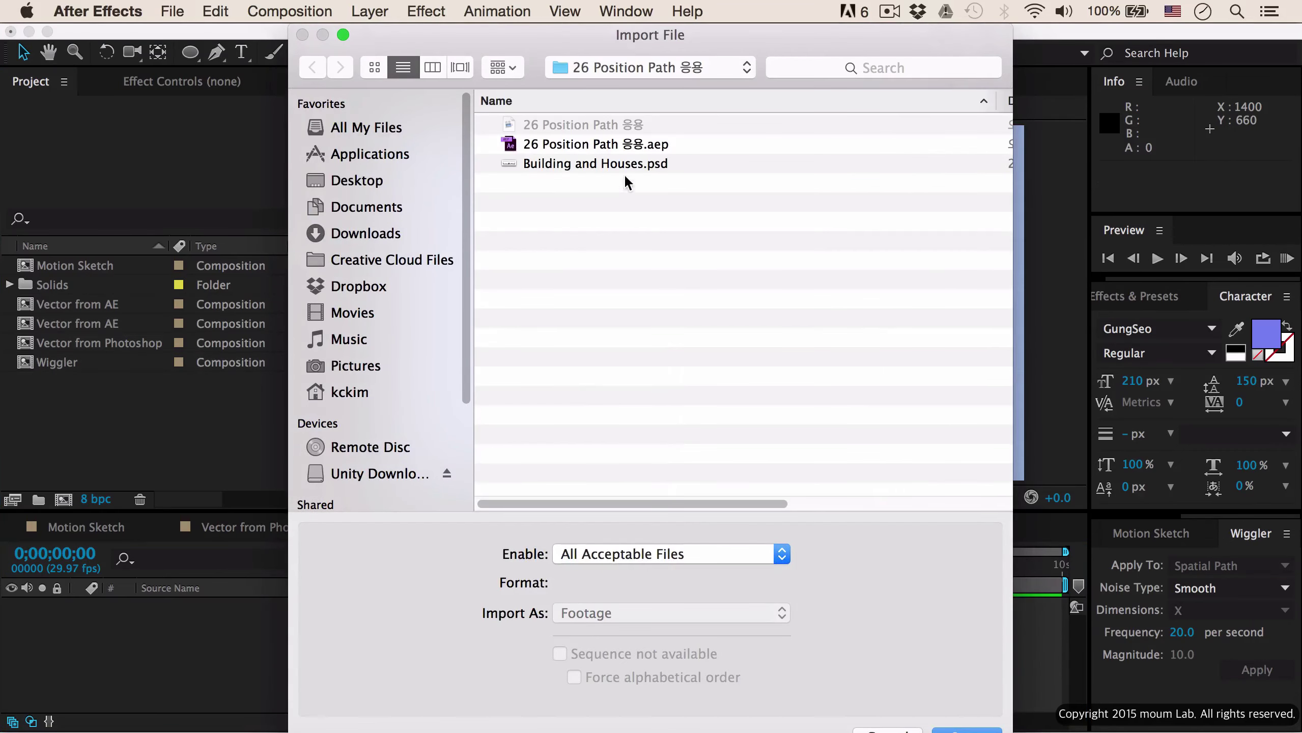
left_click(624, 167)
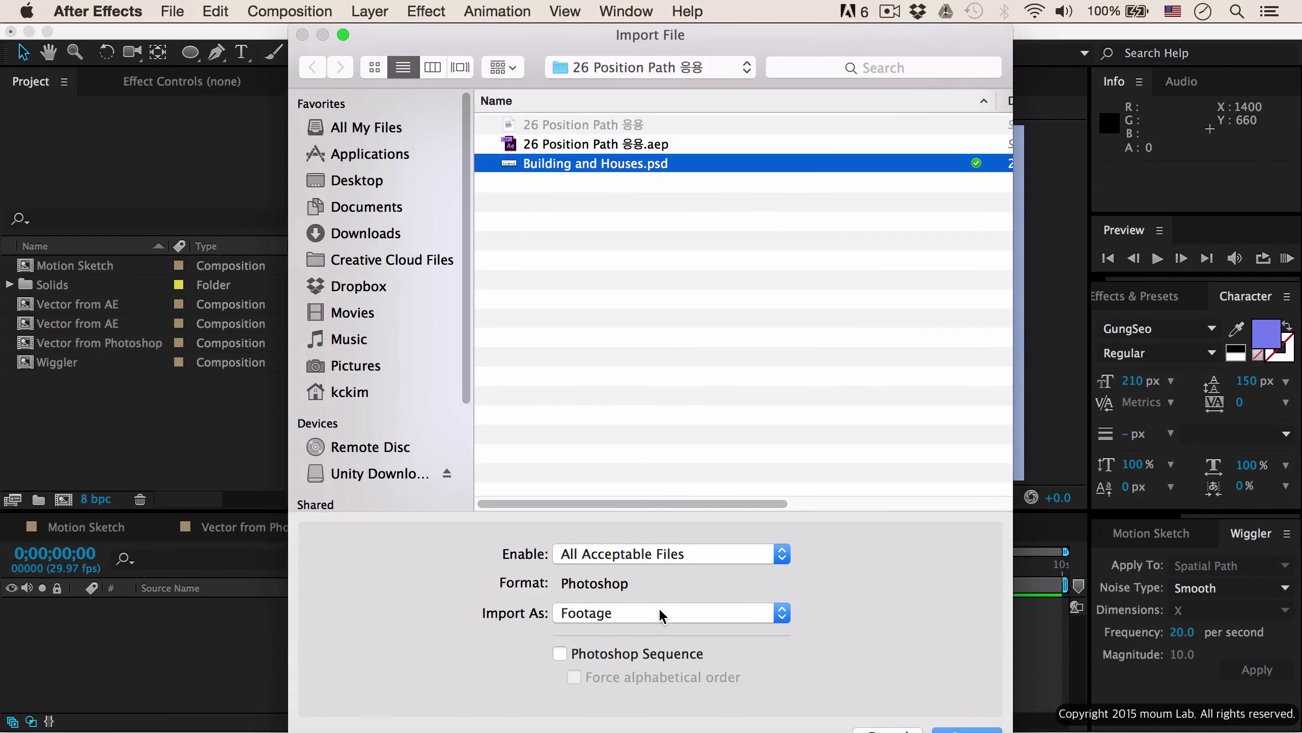
left_click(950, 731)
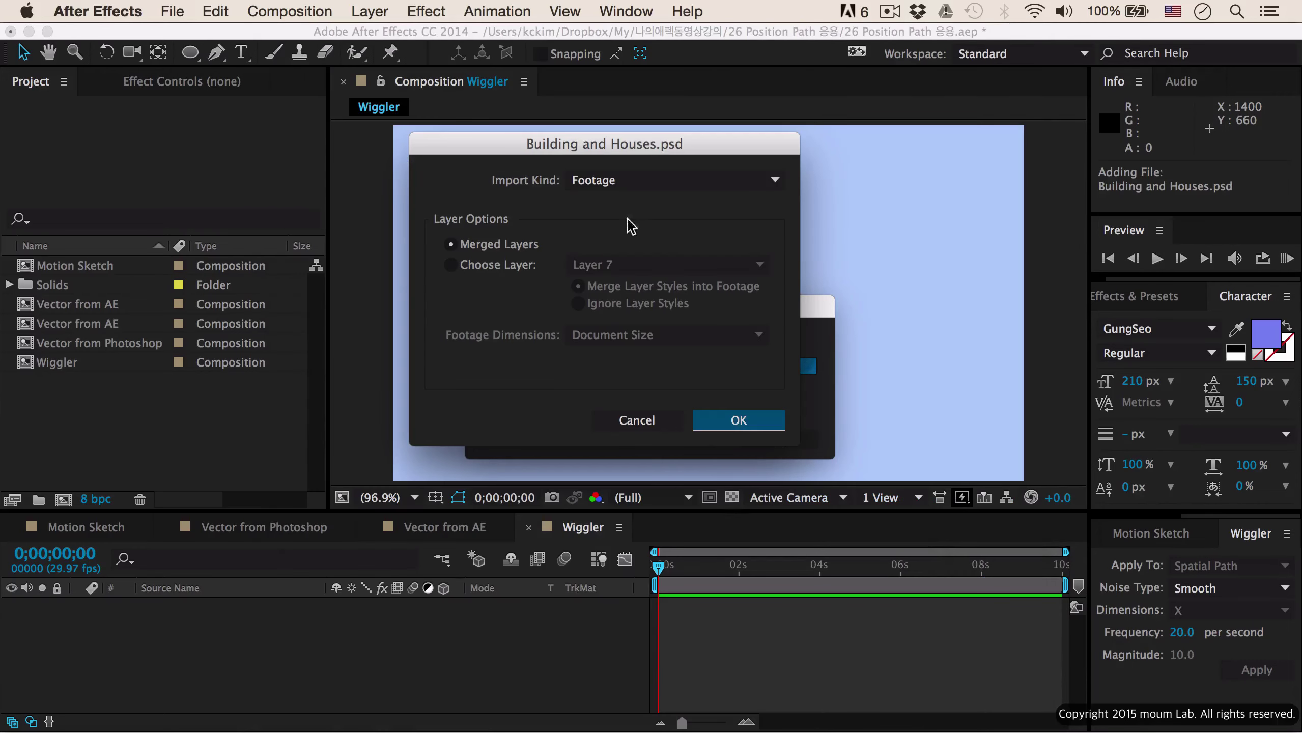
left_click(730, 424)
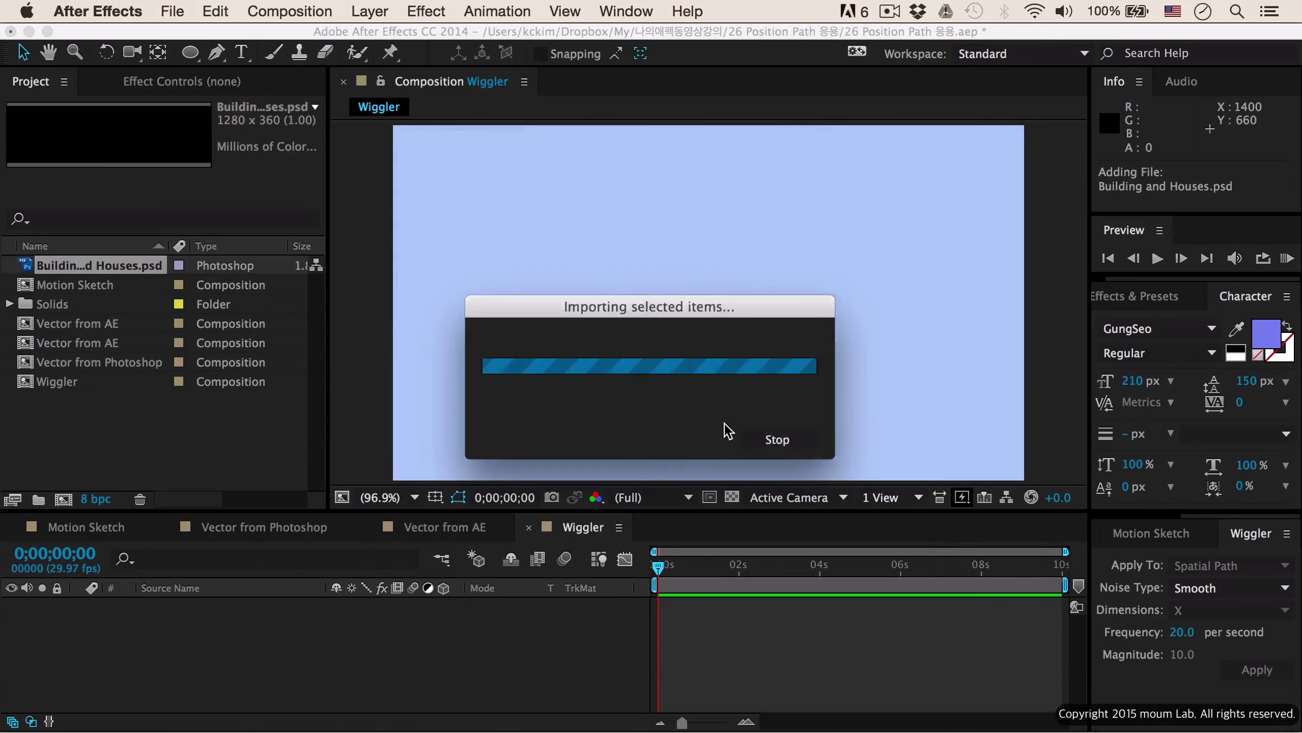
Step: Add Building and Houses.psd to the Wiggler composition and move it down to the frame's bottom edge, at position 640.0, 541.5
left_click_drag(88, 267, 203, 629)
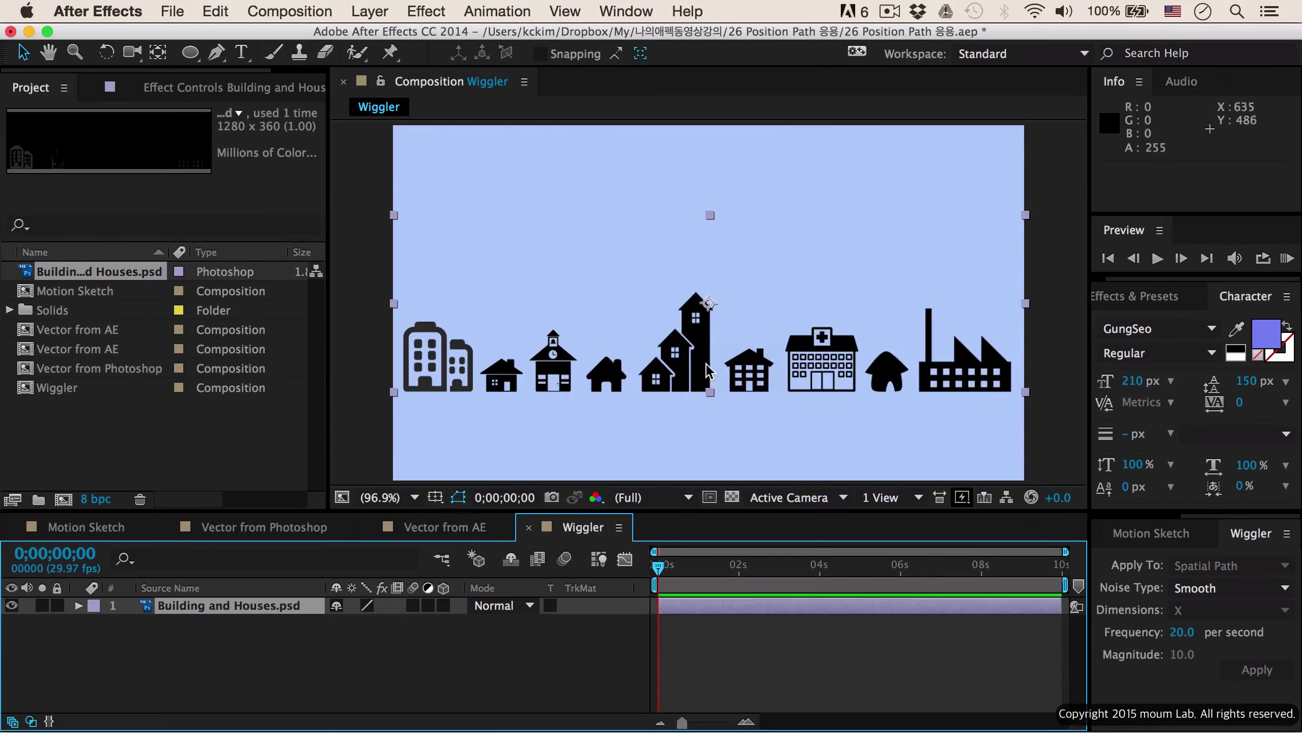
left_click_drag(694, 364, 683, 446)
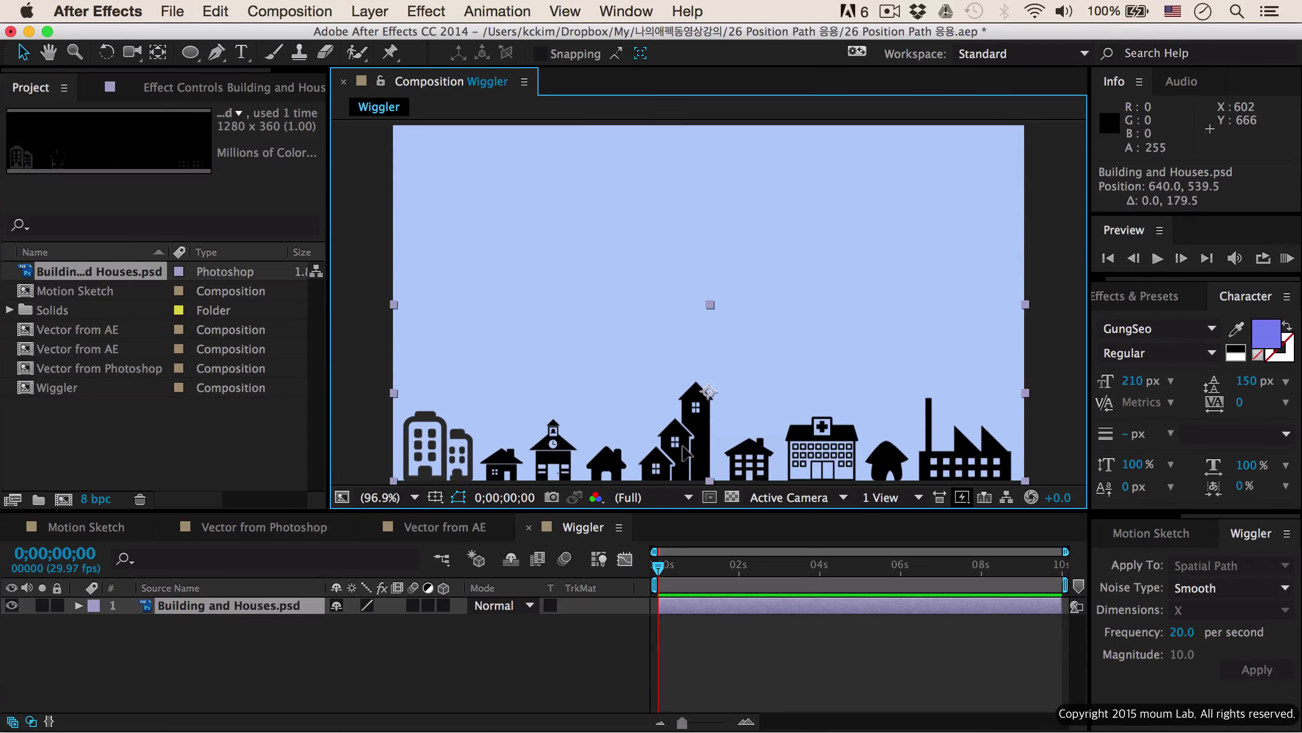
left_click(356, 408)
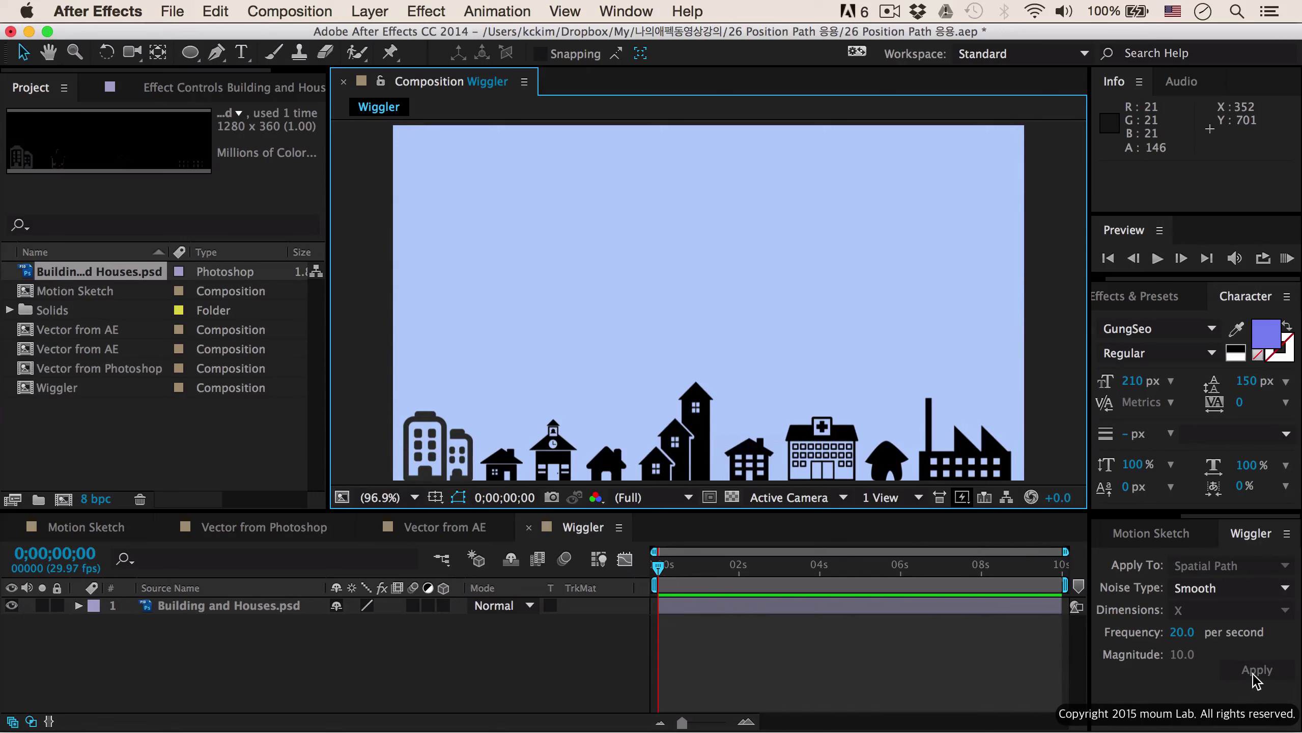
Step: Add Position keyframes to the Building and Houses layer at 0;00;00;00 and 0;00;02;00, and select both keyframes
left_click(303, 611)
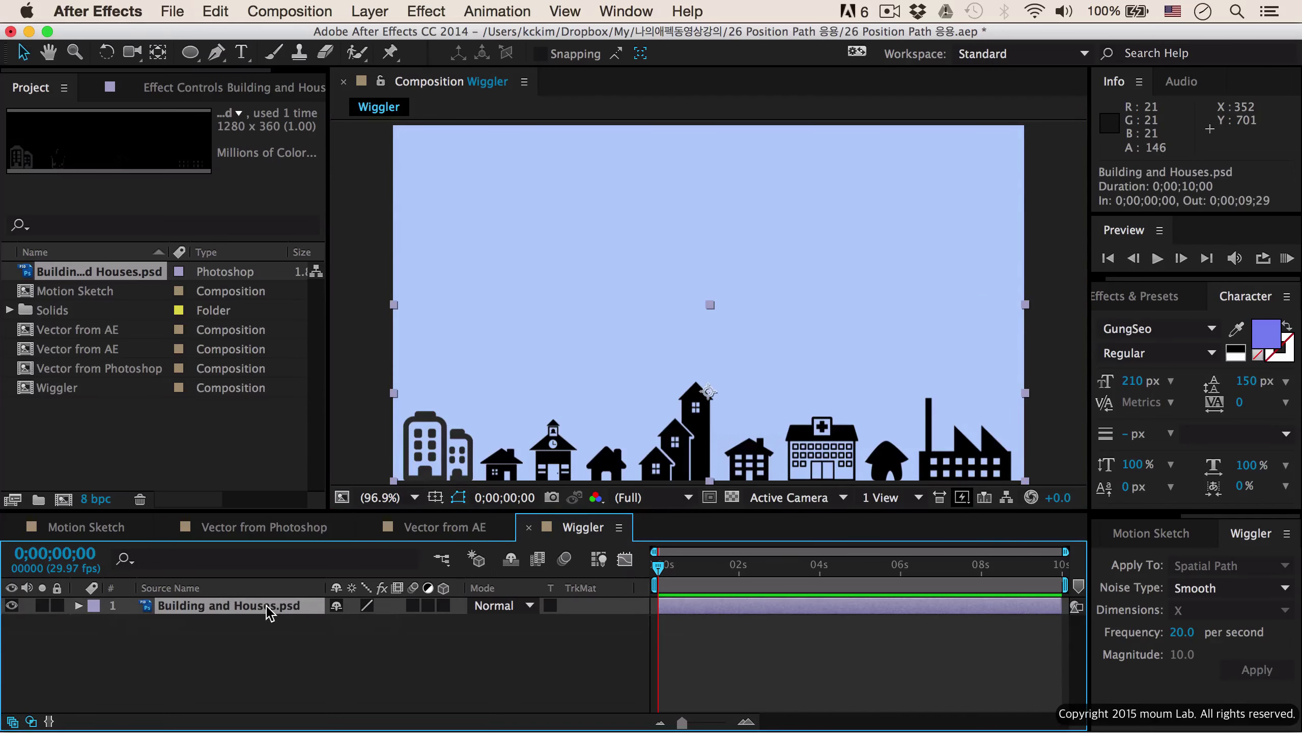
key("p")
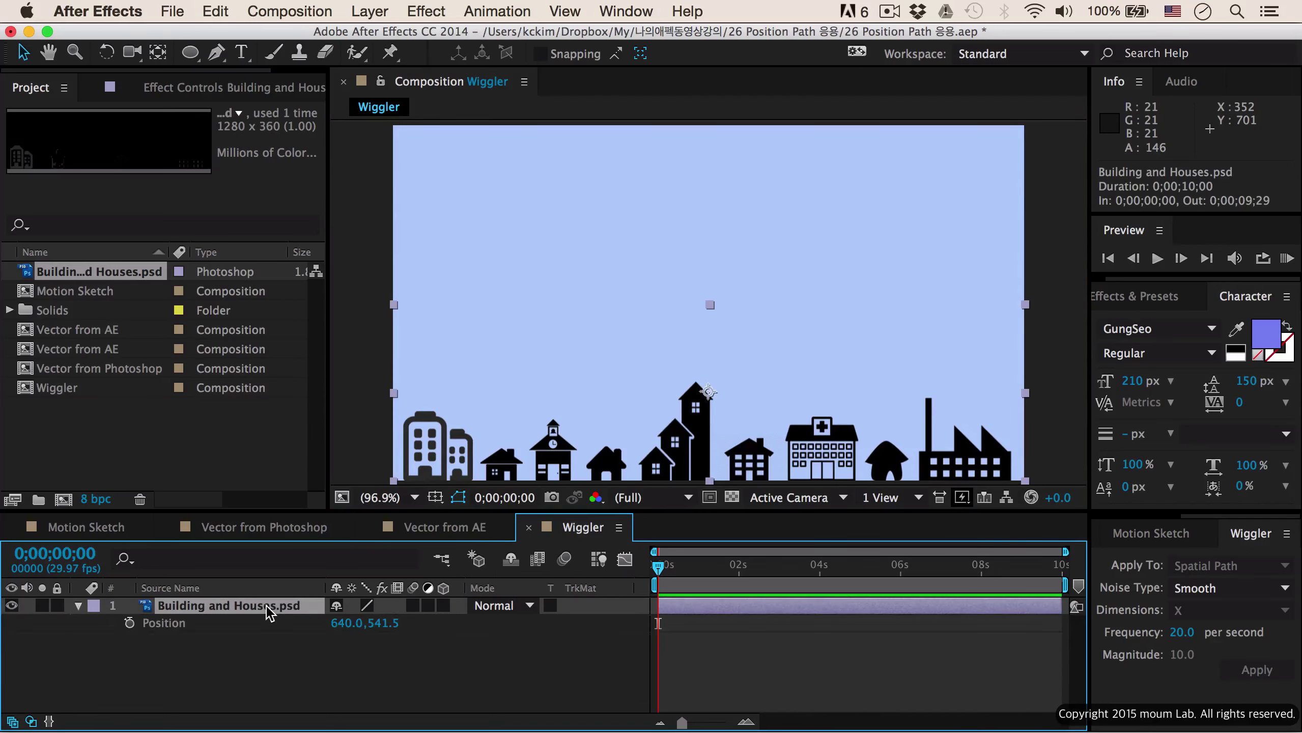
left_click(129, 623)
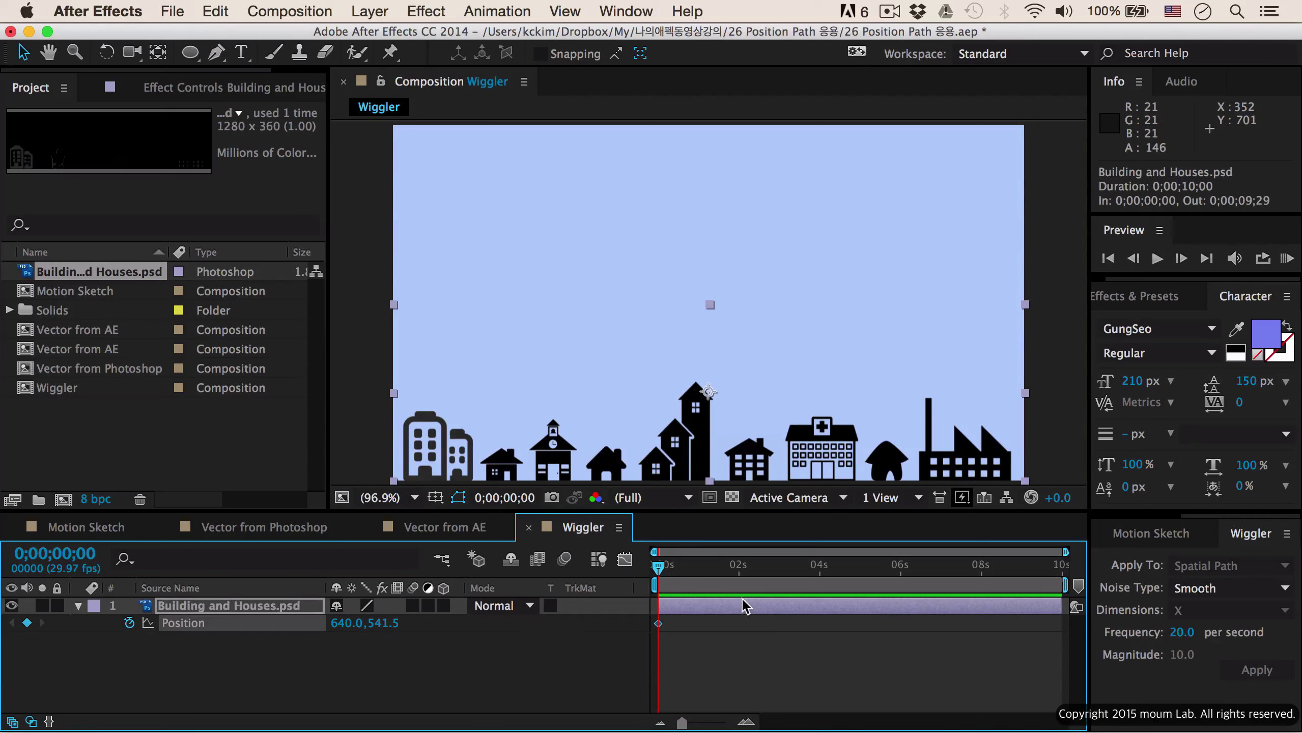
left_click(739, 575)
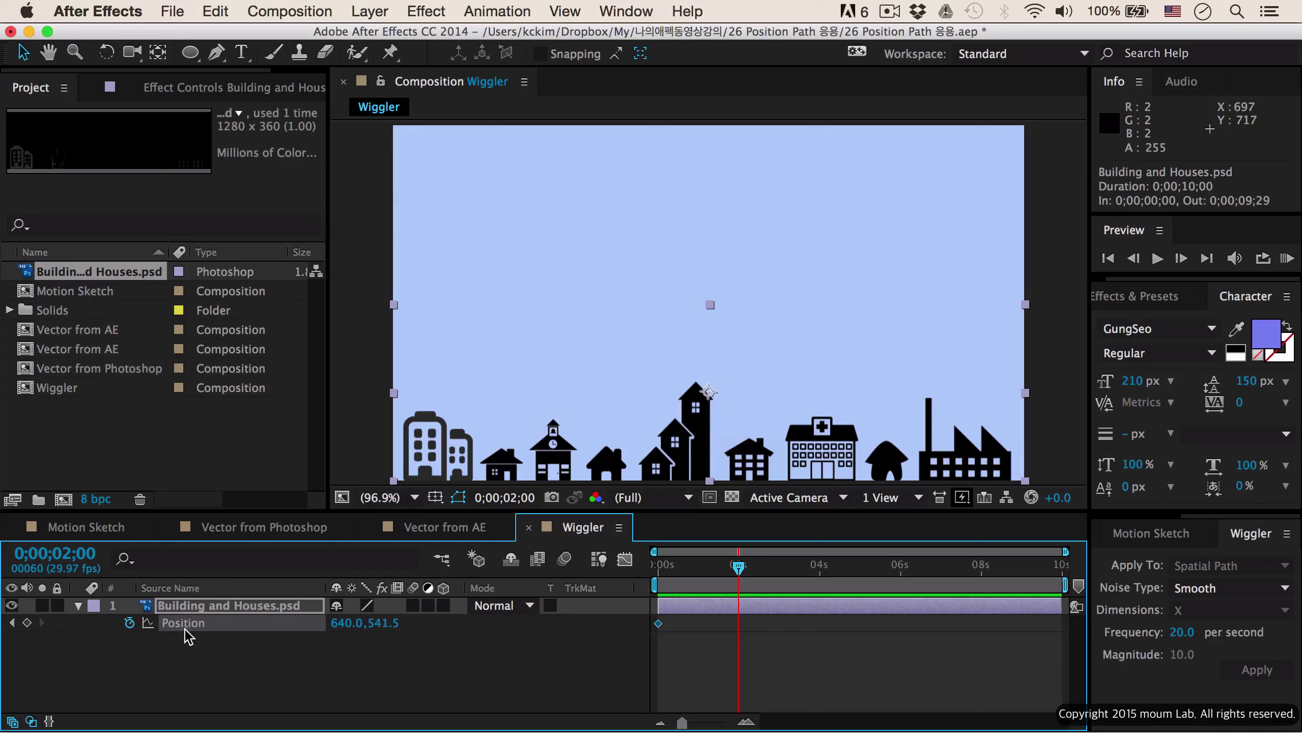
left_click(26, 623)
left_click_drag(739, 568, 737, 595)
left_click_drag(752, 623, 649, 650)
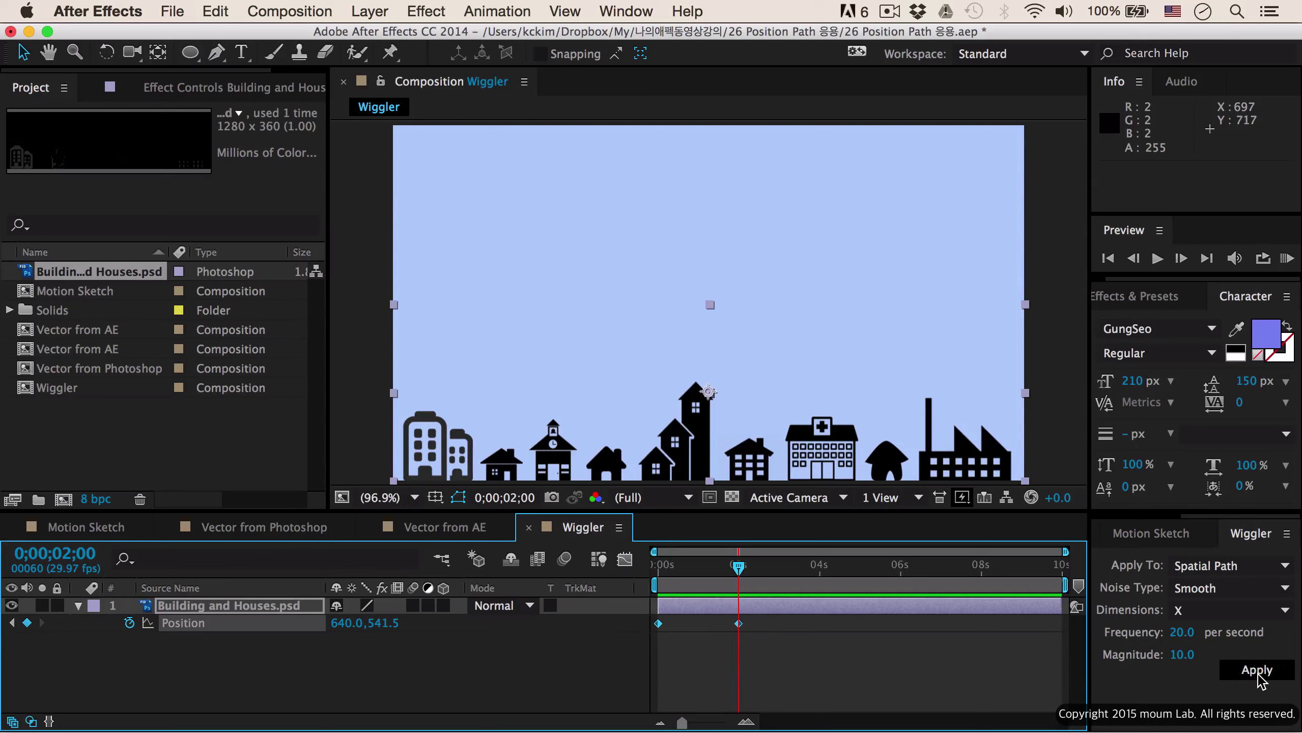
Step: Apply the Wiggler to the selected Position keyframes with Spatial Path, Smooth noise, Dimensions All Independently, frequency 20.0 and magnitude 10.0
left_click(1214, 571)
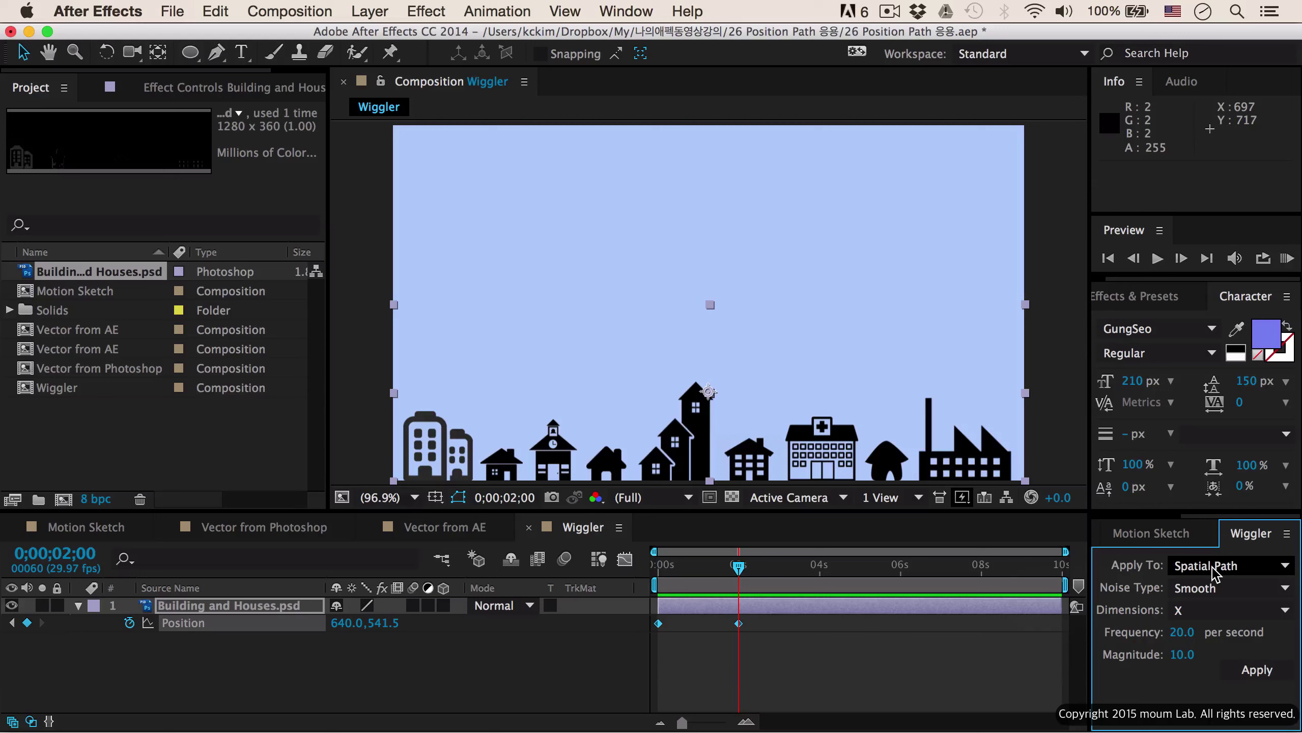
left_click(1223, 596)
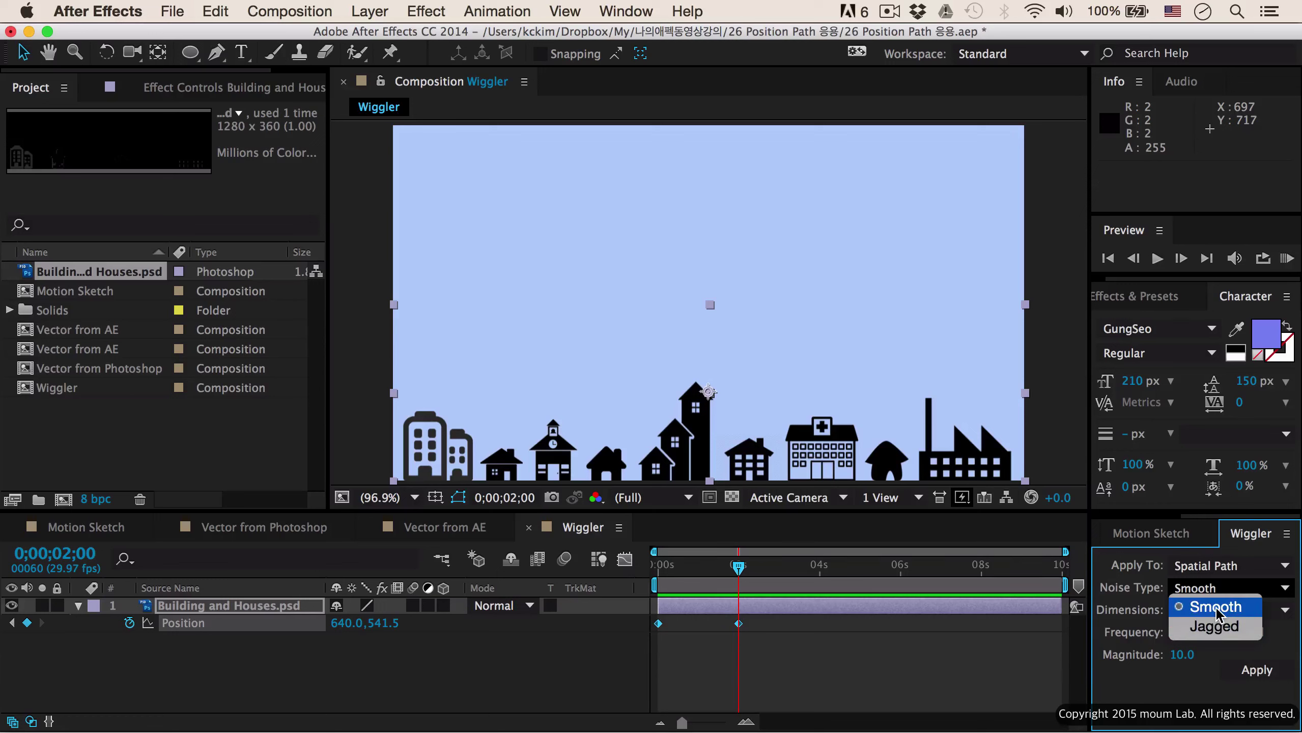
left_click(1132, 596)
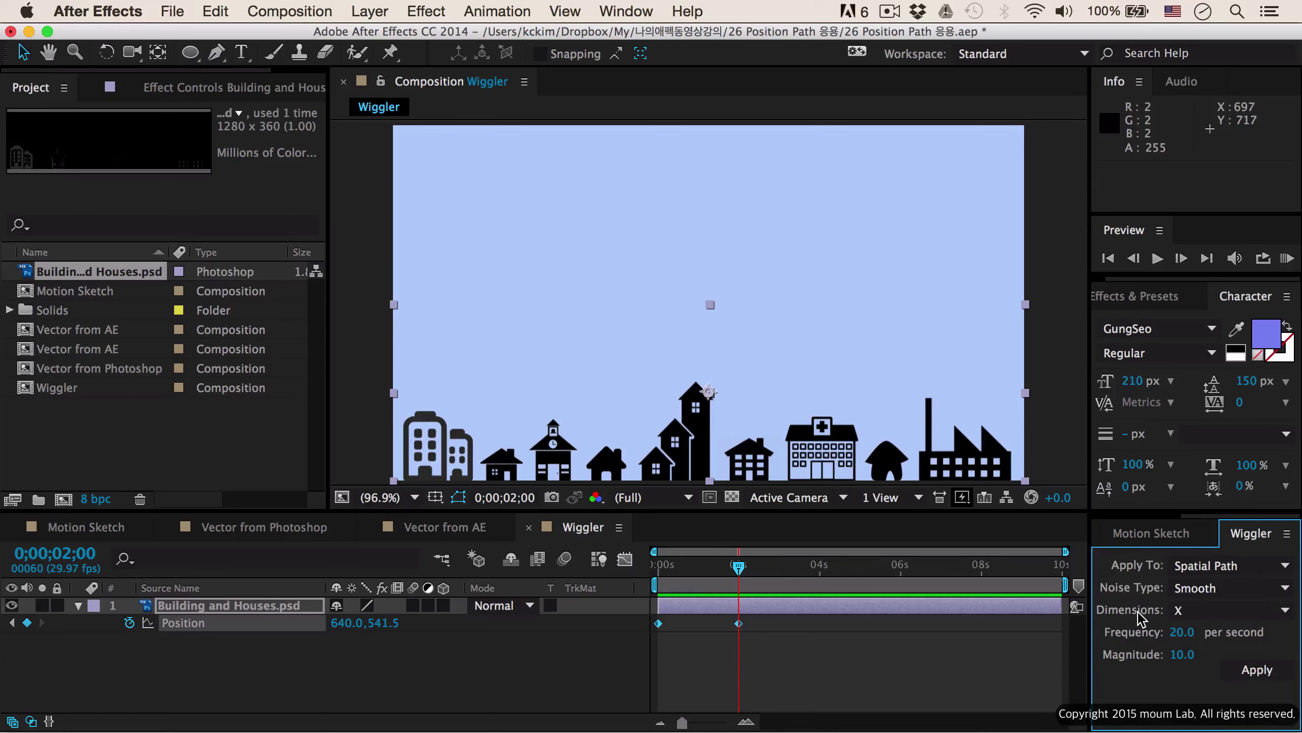
left_click(1176, 612)
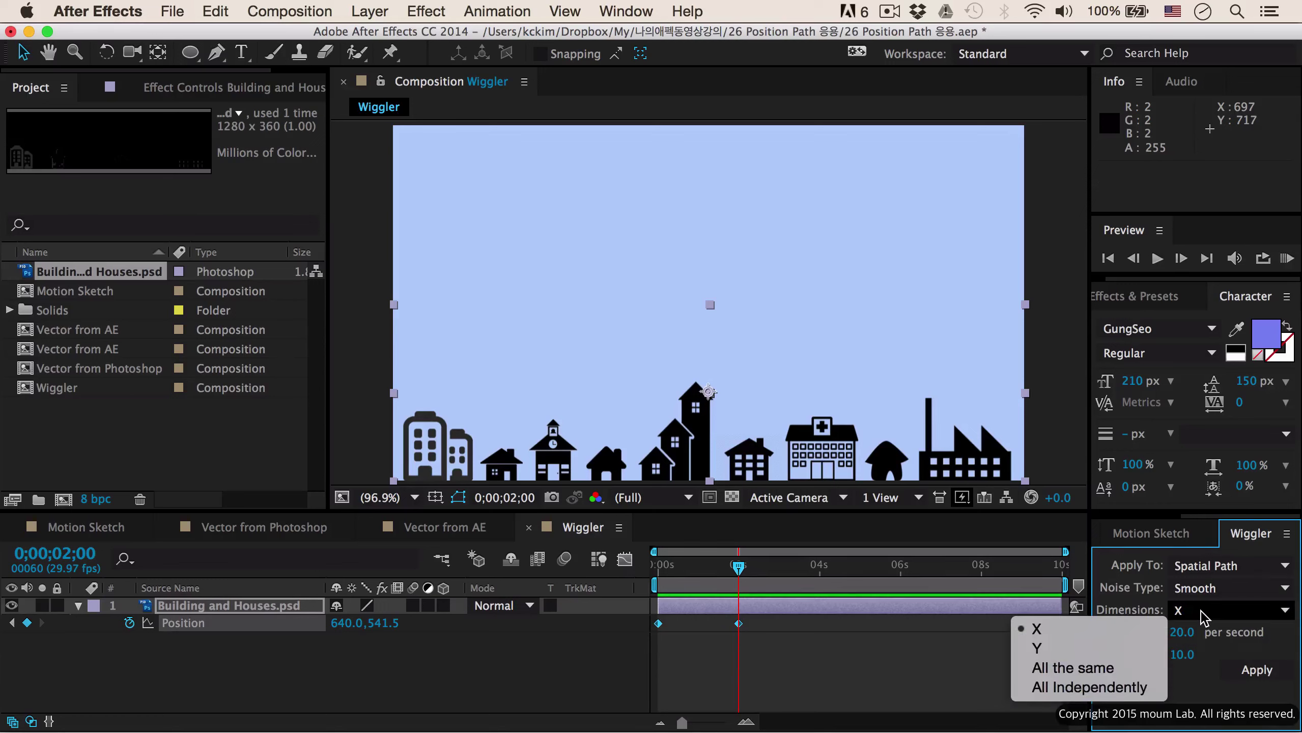
left_click(1120, 689)
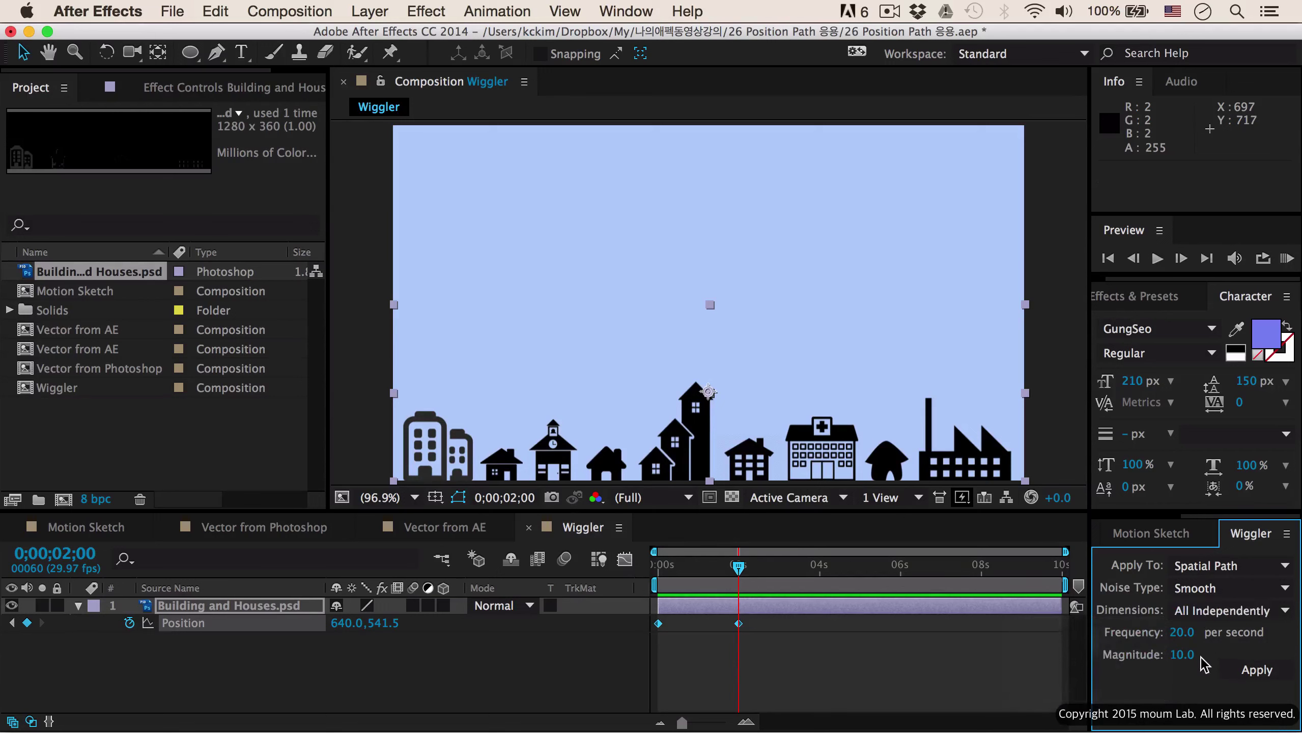
left_click(1211, 619)
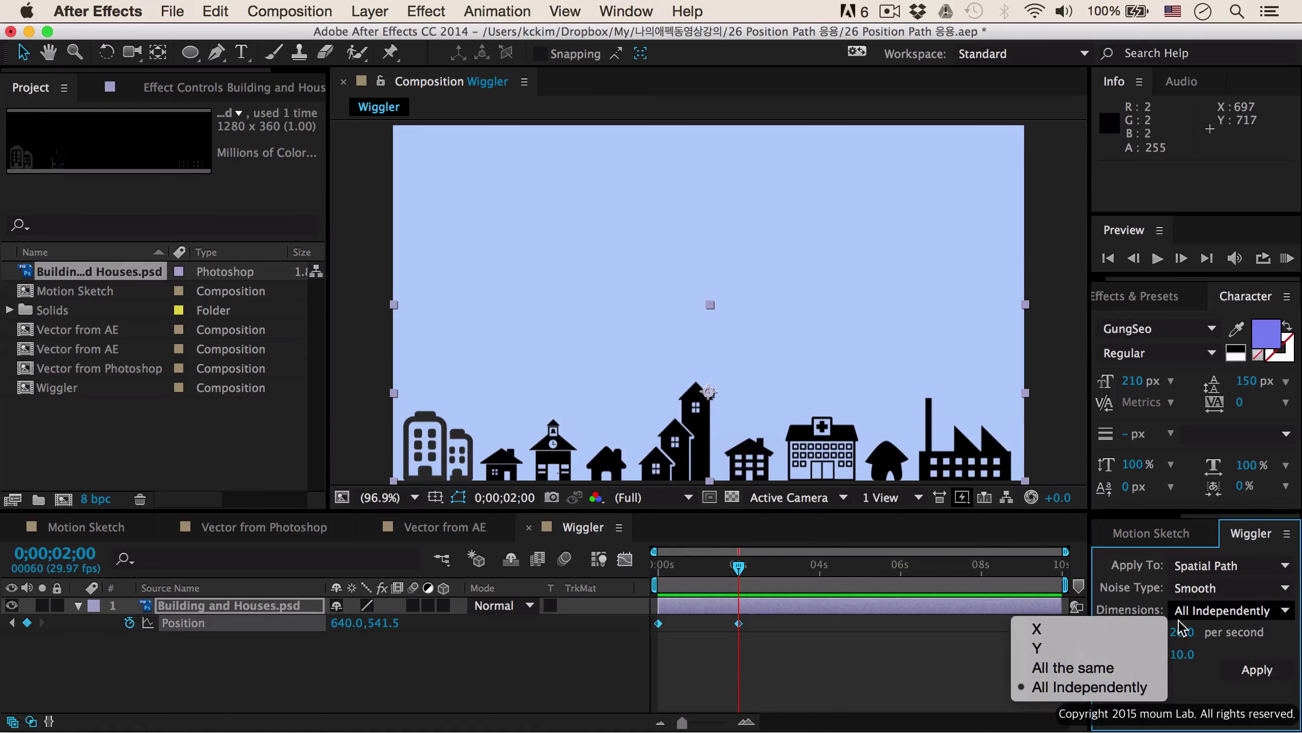
left_click(1099, 688)
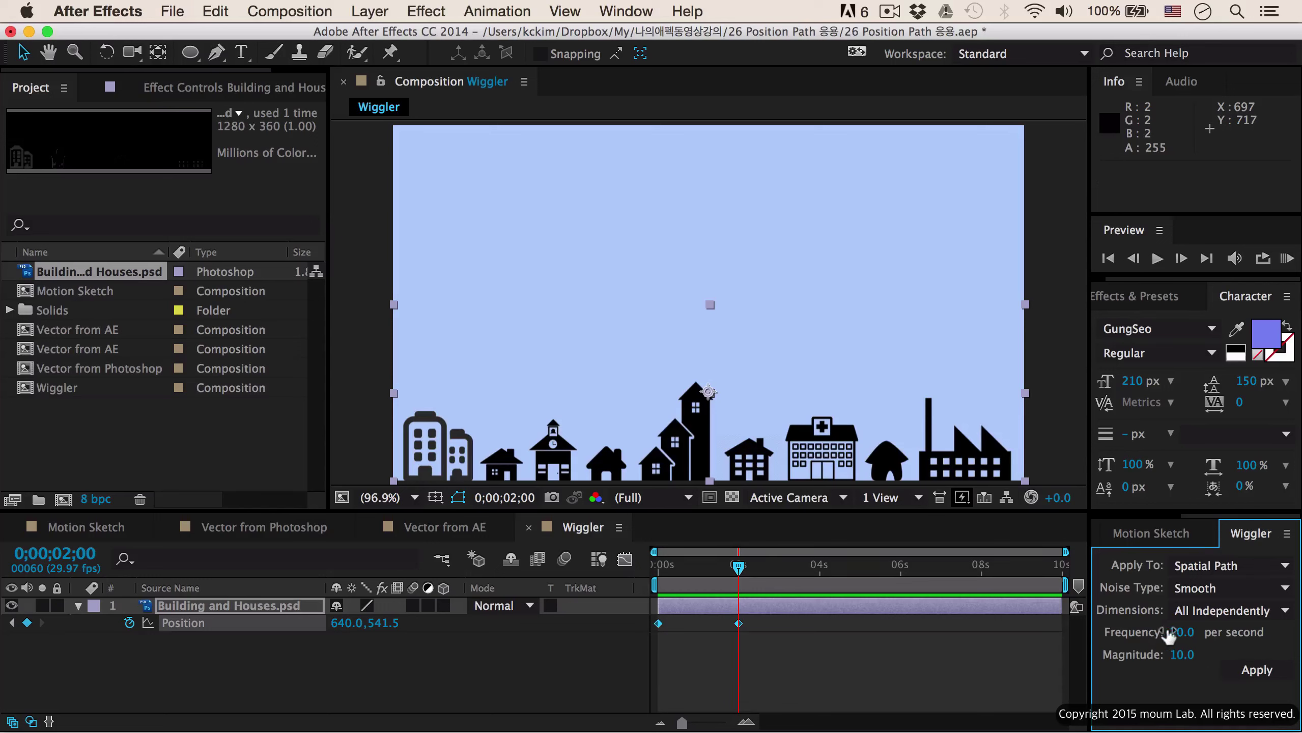
left_click(1252, 674)
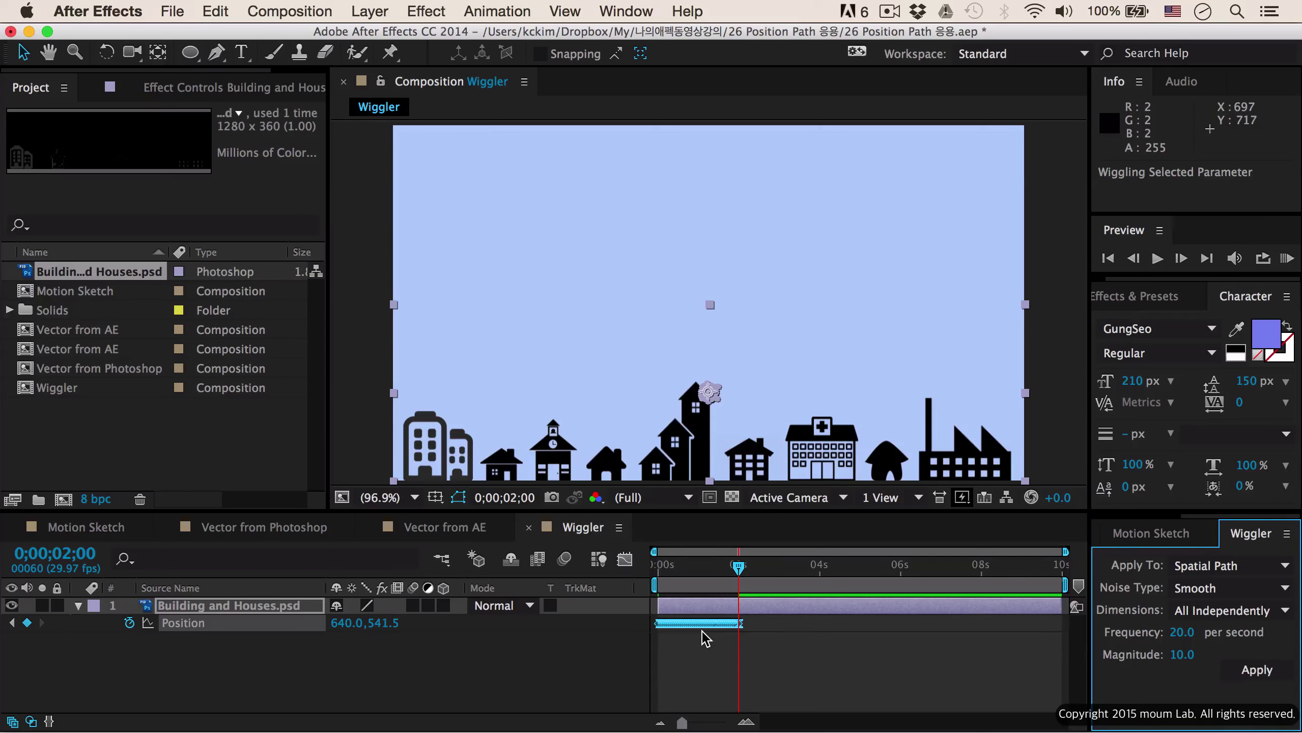
Step: Examine the wiggled keyframes and motion path of the Building and Houses layer up close, and fit the composition back in view
mouse_move(704, 636)
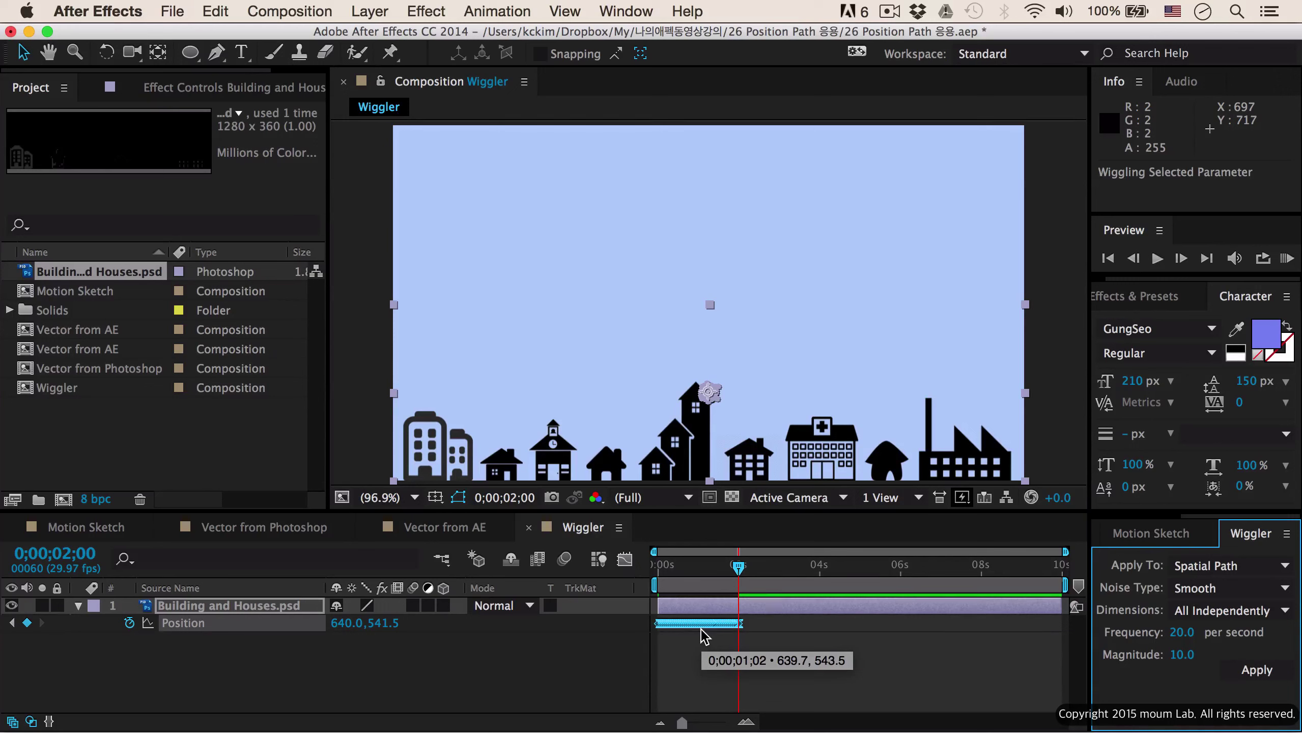
scroll(704, 636, "up", 6)
scroll(704, 636, "down", 6)
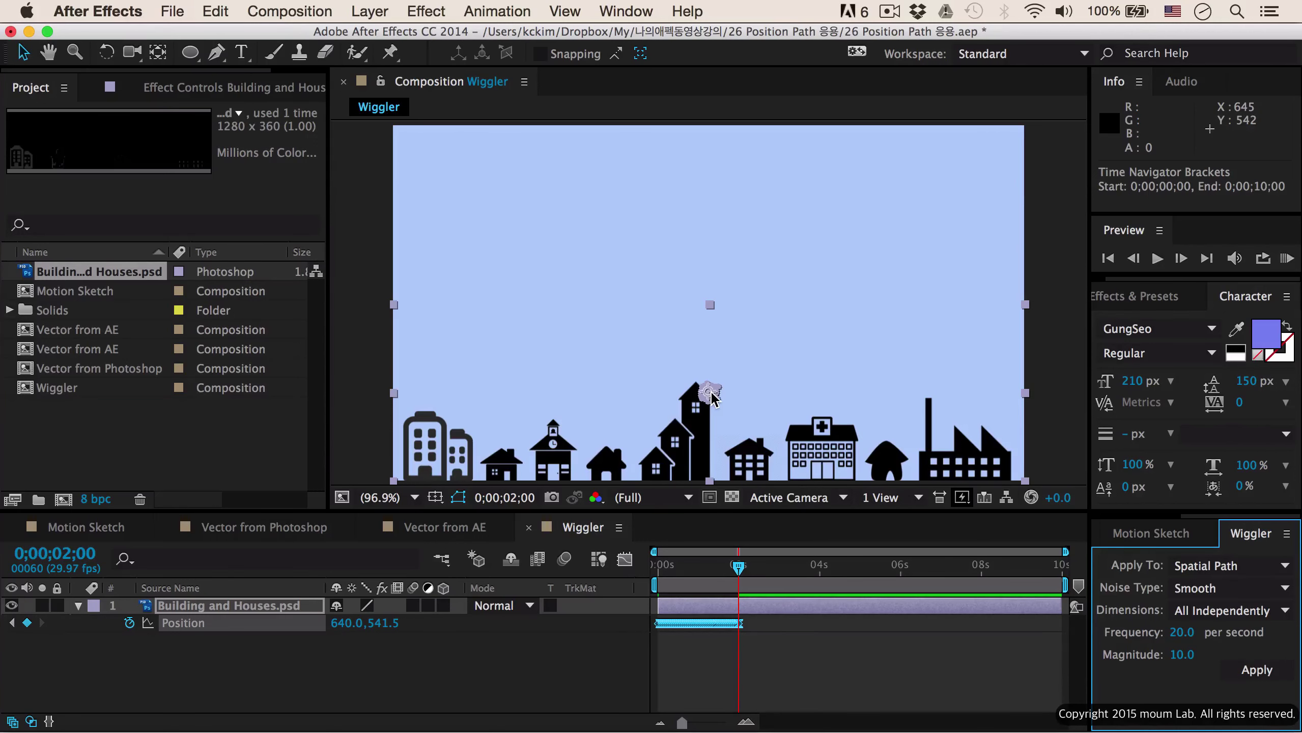
scroll(711, 393, "up", 3)
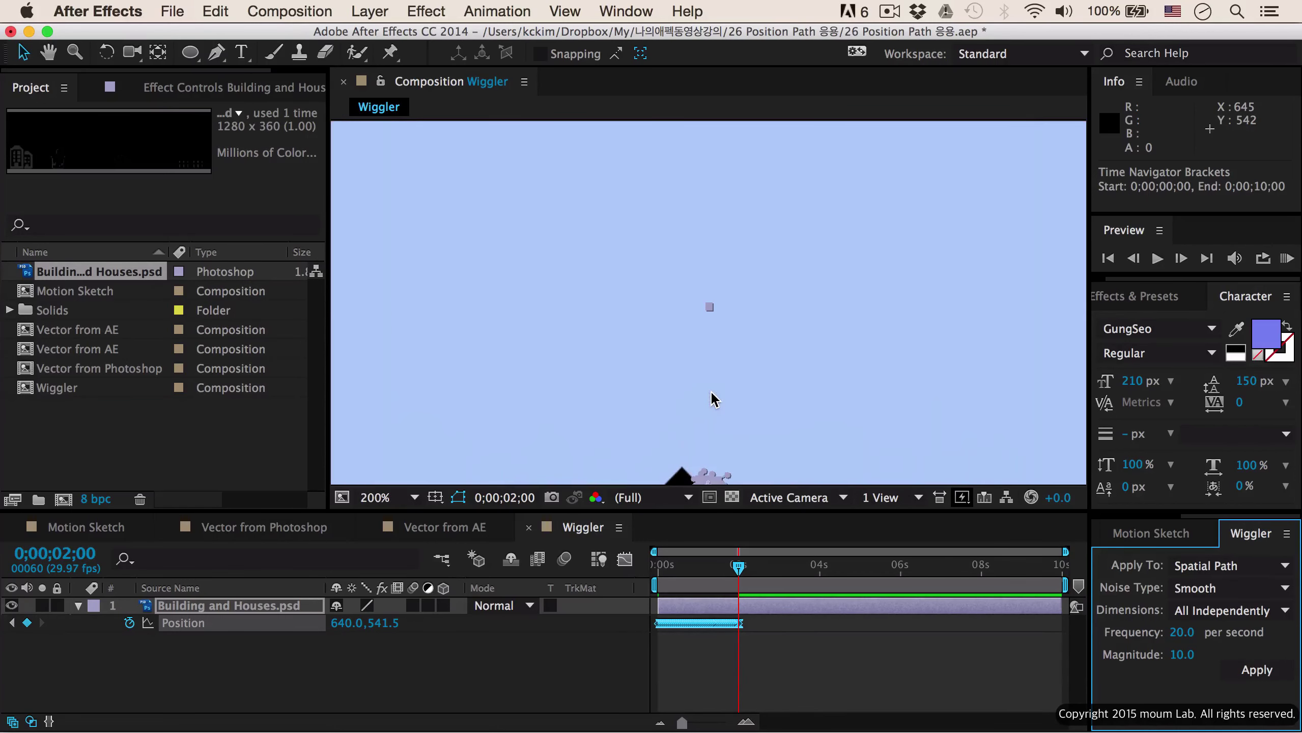
scroll(716, 359, "down", 3)
scroll(706, 288, "up", 2)
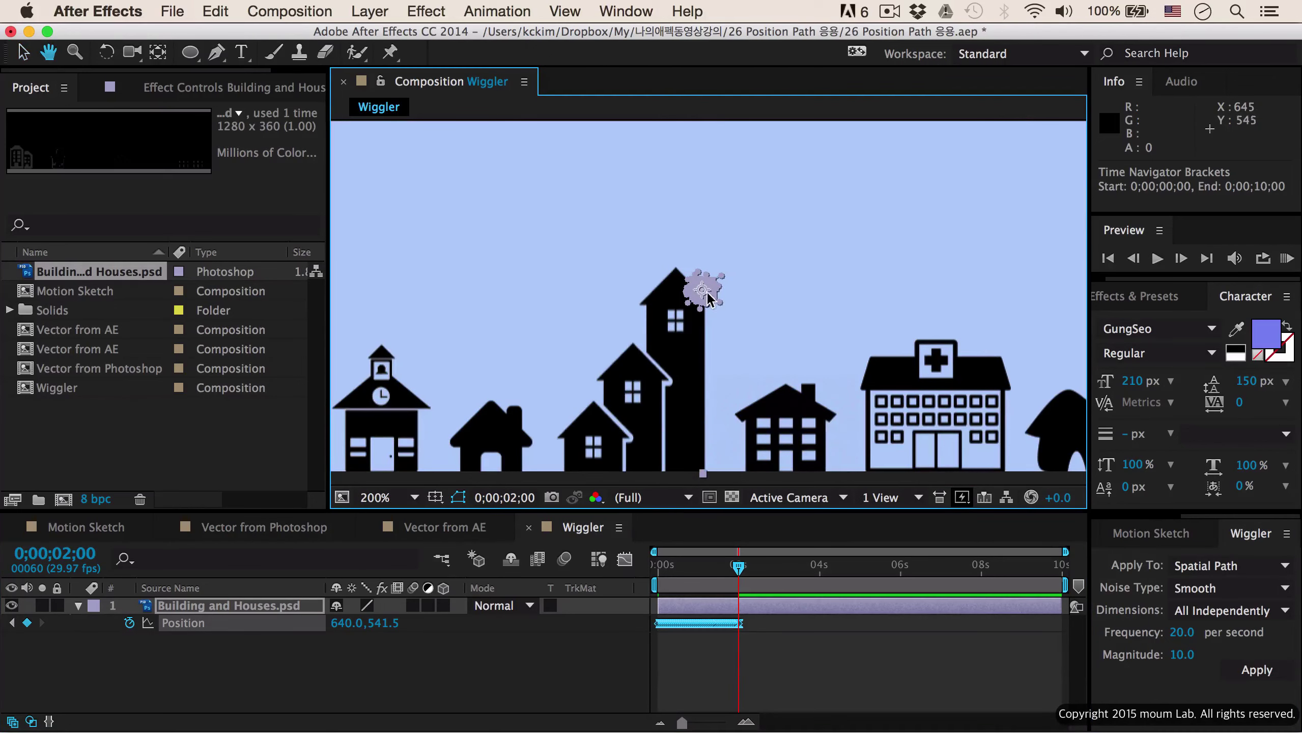
scroll(710, 312, "up", 2)
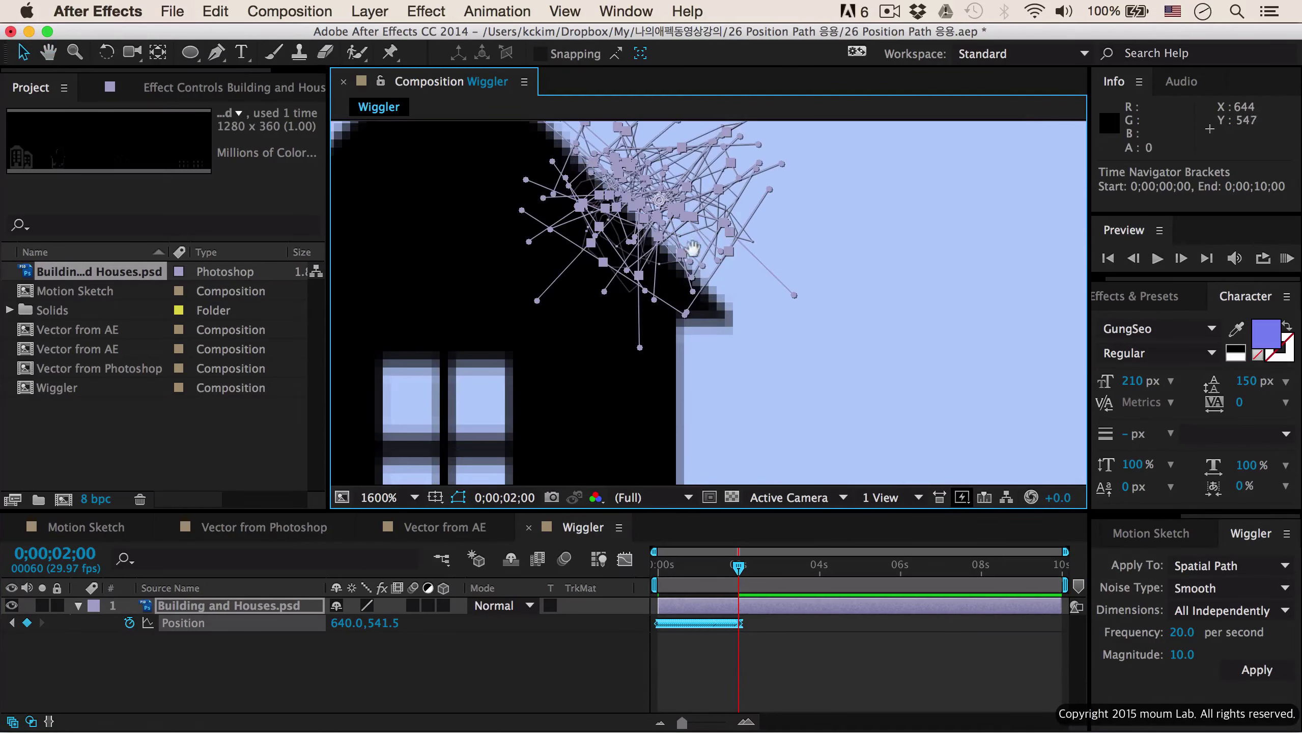
key("h")
left_click_drag(768, 245, 724, 328)
key("v")
scroll(724, 328, "up", 1)
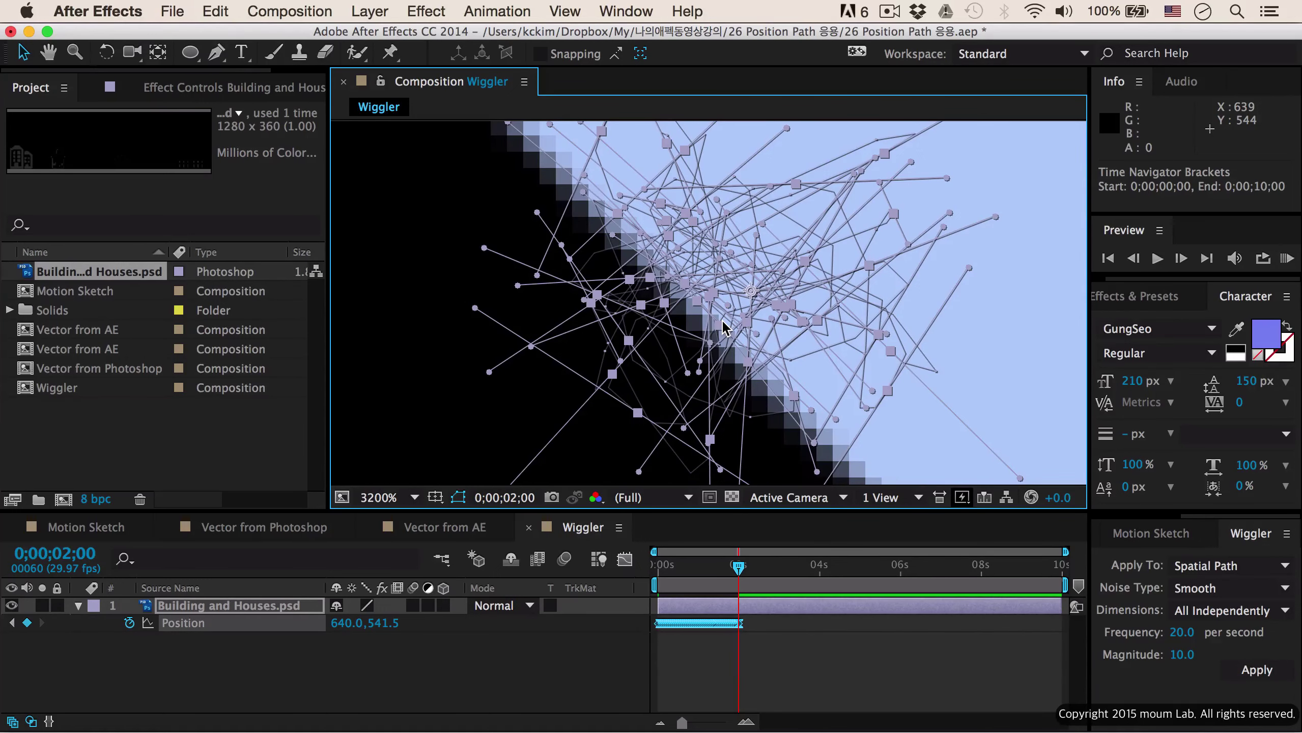
key("shift+slash")
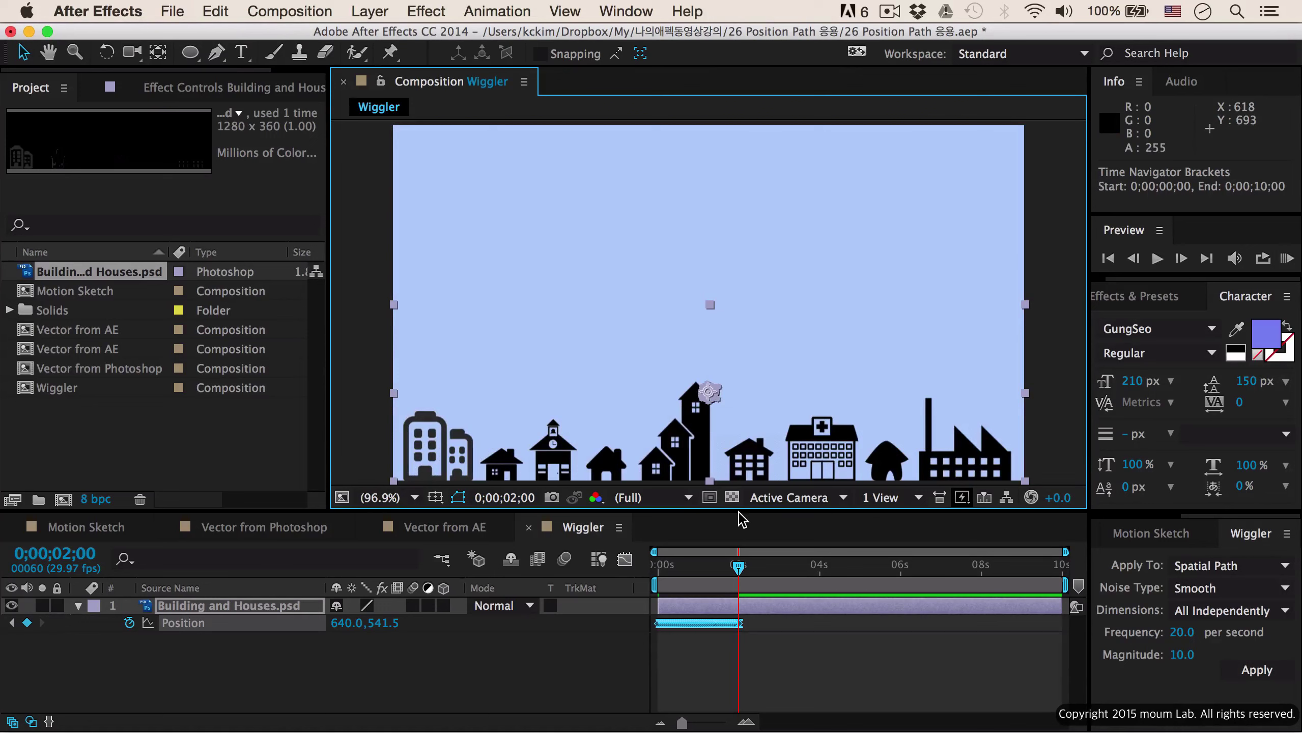
Step: End the work area at 0;00;02;00 and run a RAM preview of the wiggled Building and Houses layer
key("n")
key("KP_0")
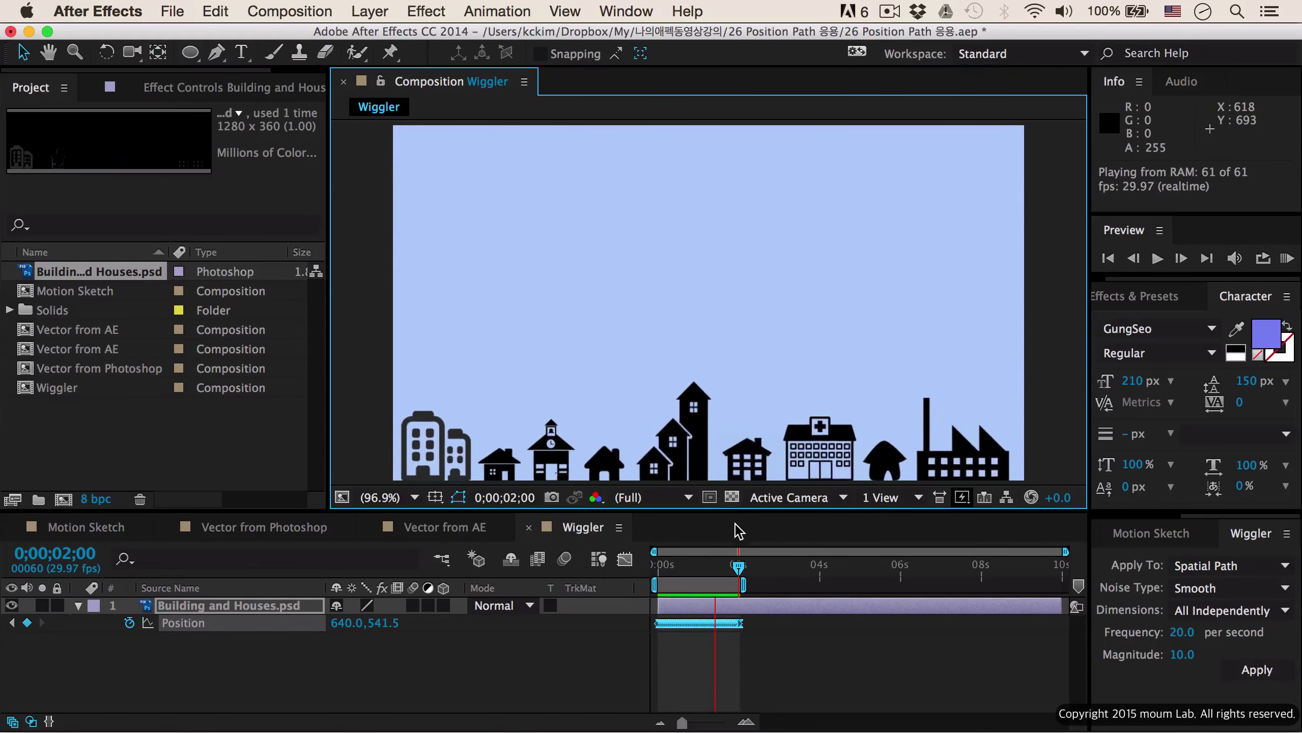
left_click(706, 571)
left_click_drag(739, 570, 713, 578)
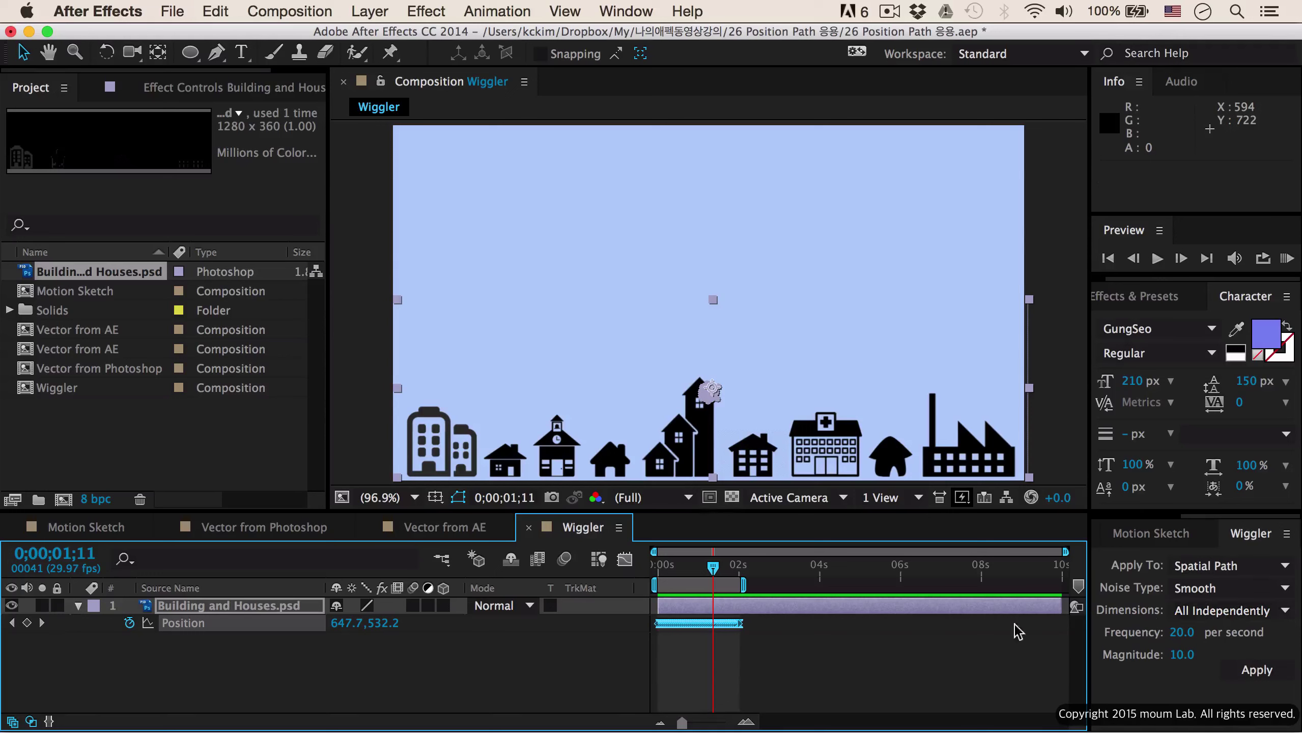
Step: Undo the wiggle on the Building and Houses keyframes and reapply the Wiggler with Dimensions set to X
key("super+z")
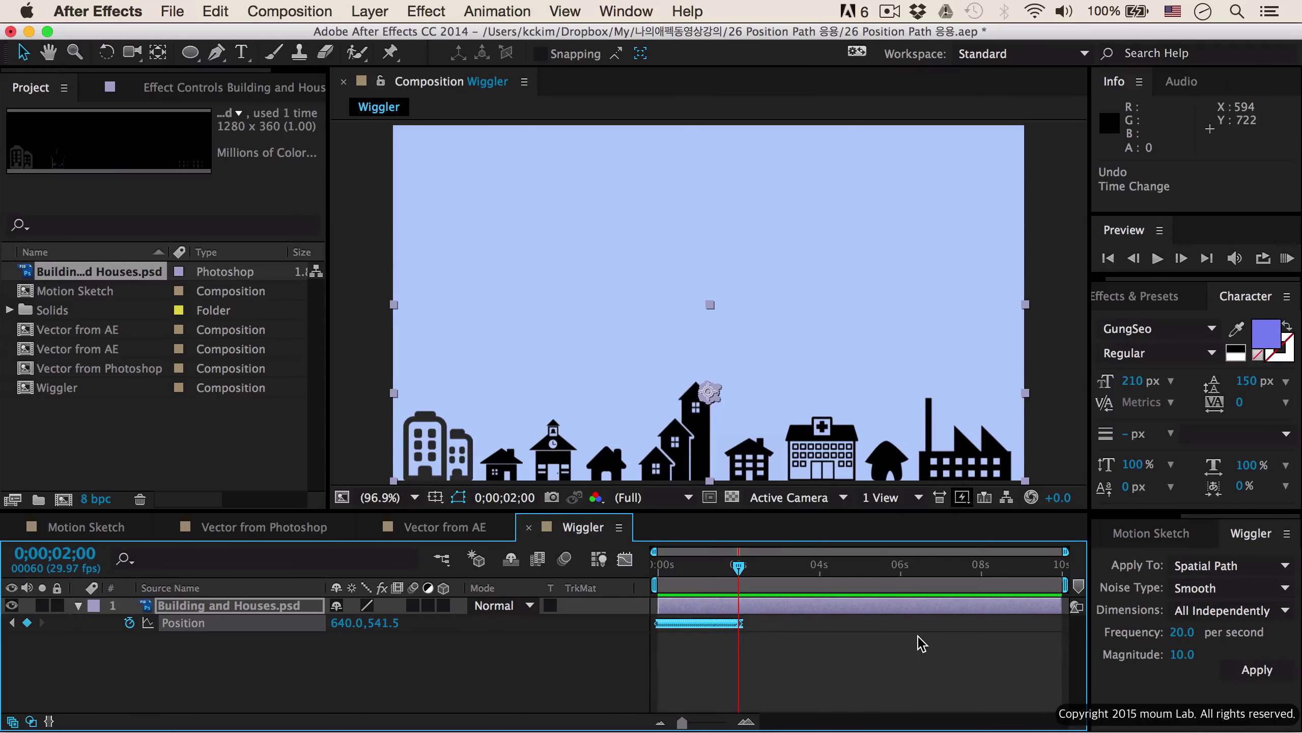
key("super+z")
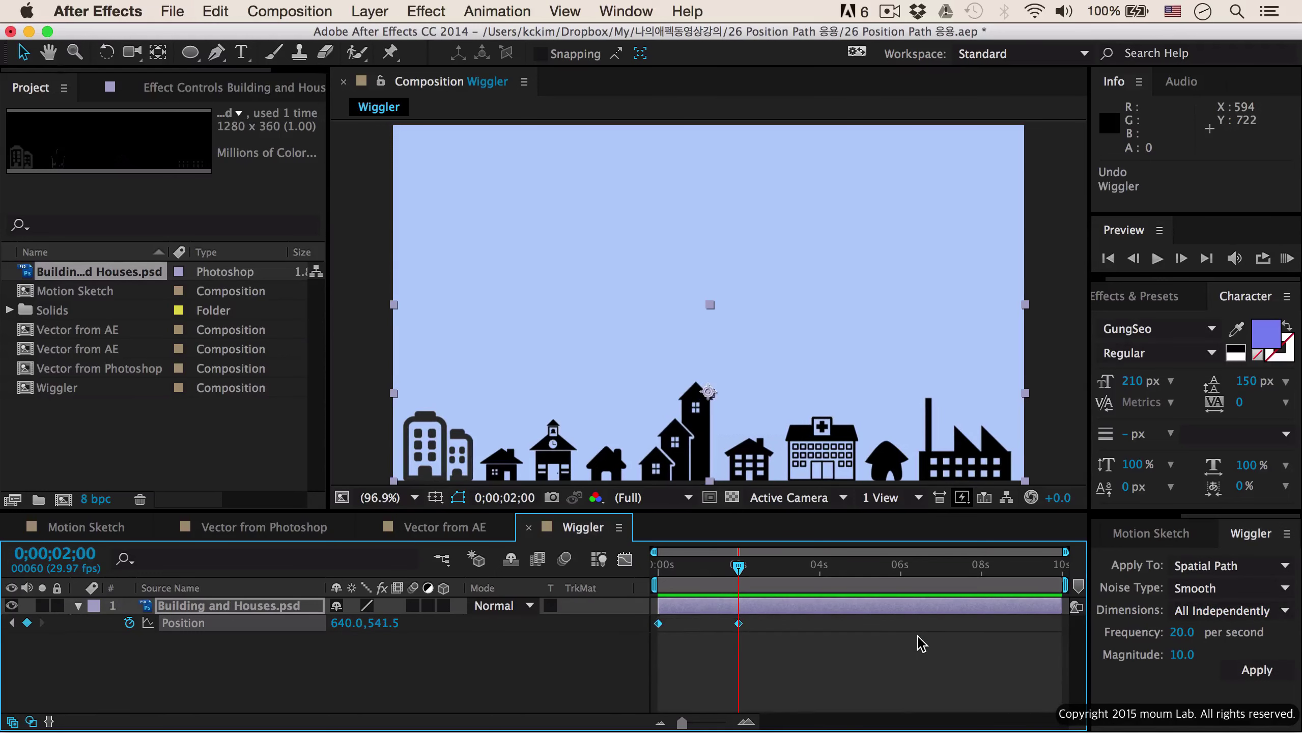
left_click(1203, 612)
left_click(1070, 637)
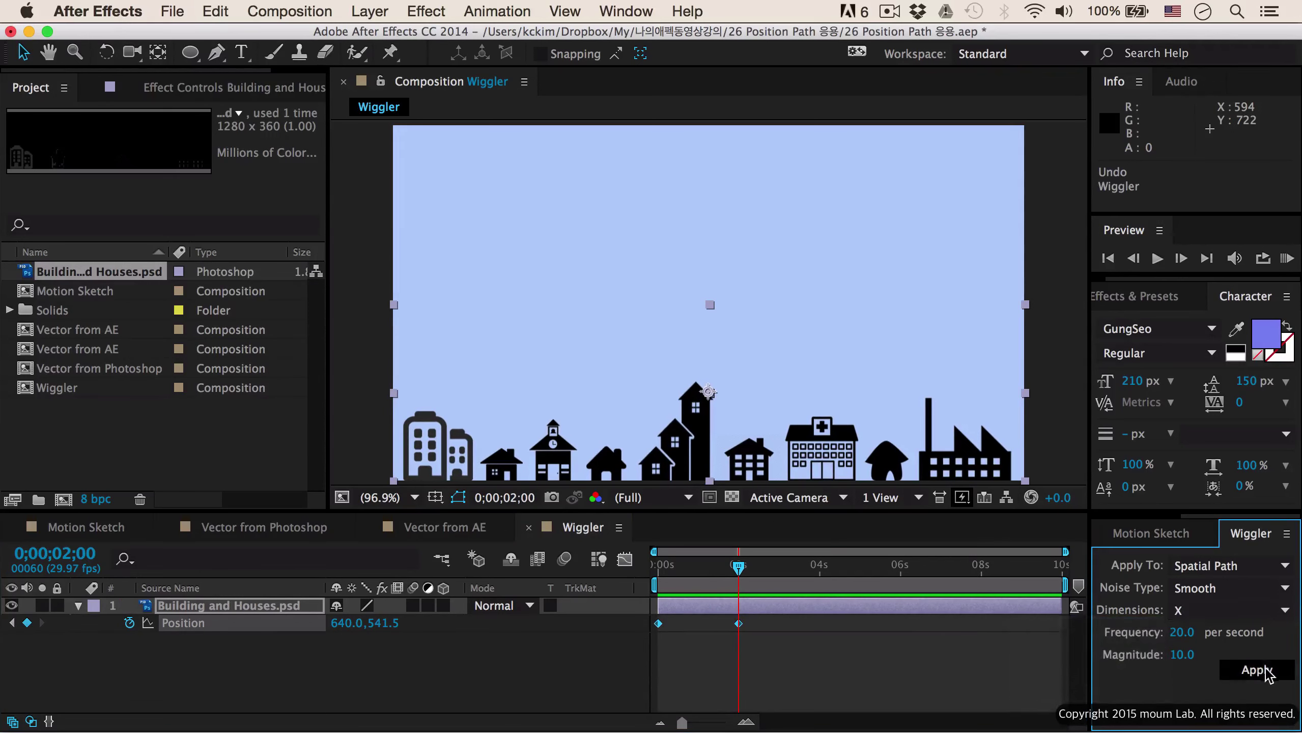
left_click(1254, 670)
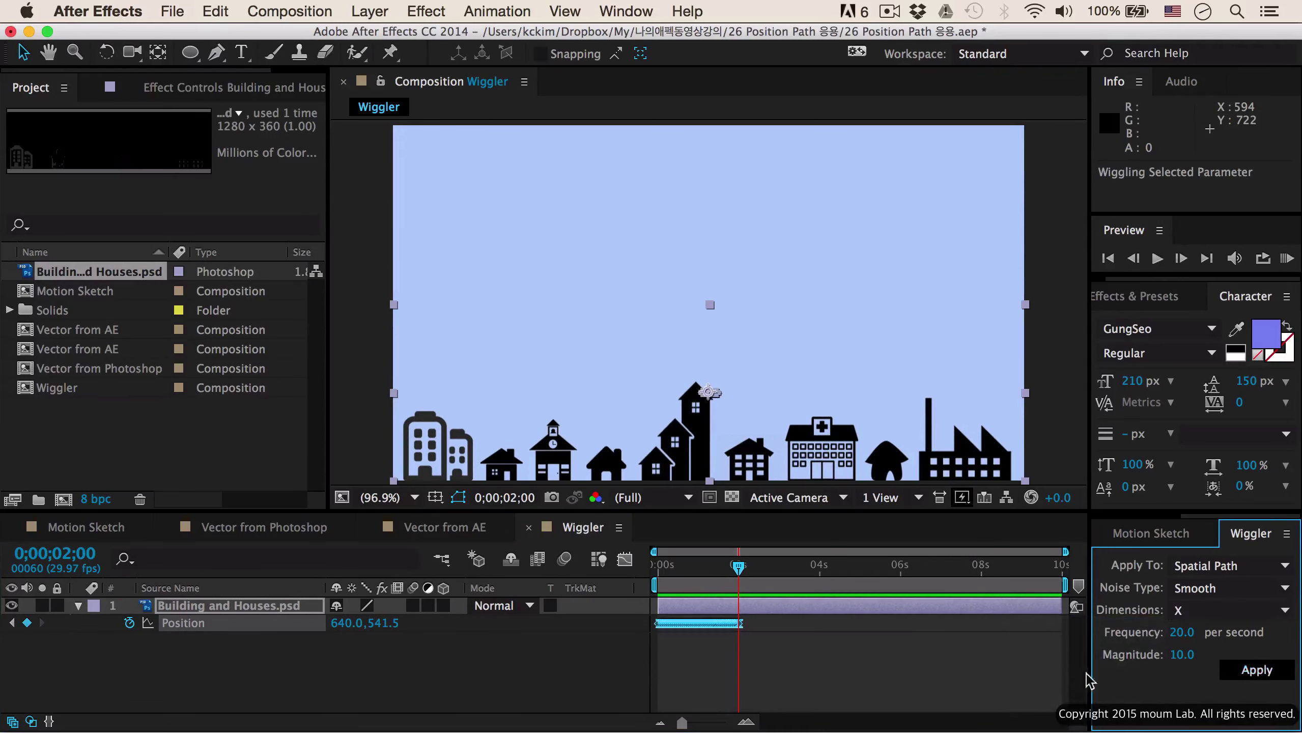
Step: End the work area at 0;00;02;00 and RAM-preview the horizontal-only shake
left_click(819, 657)
key("n")
key("KP_0")
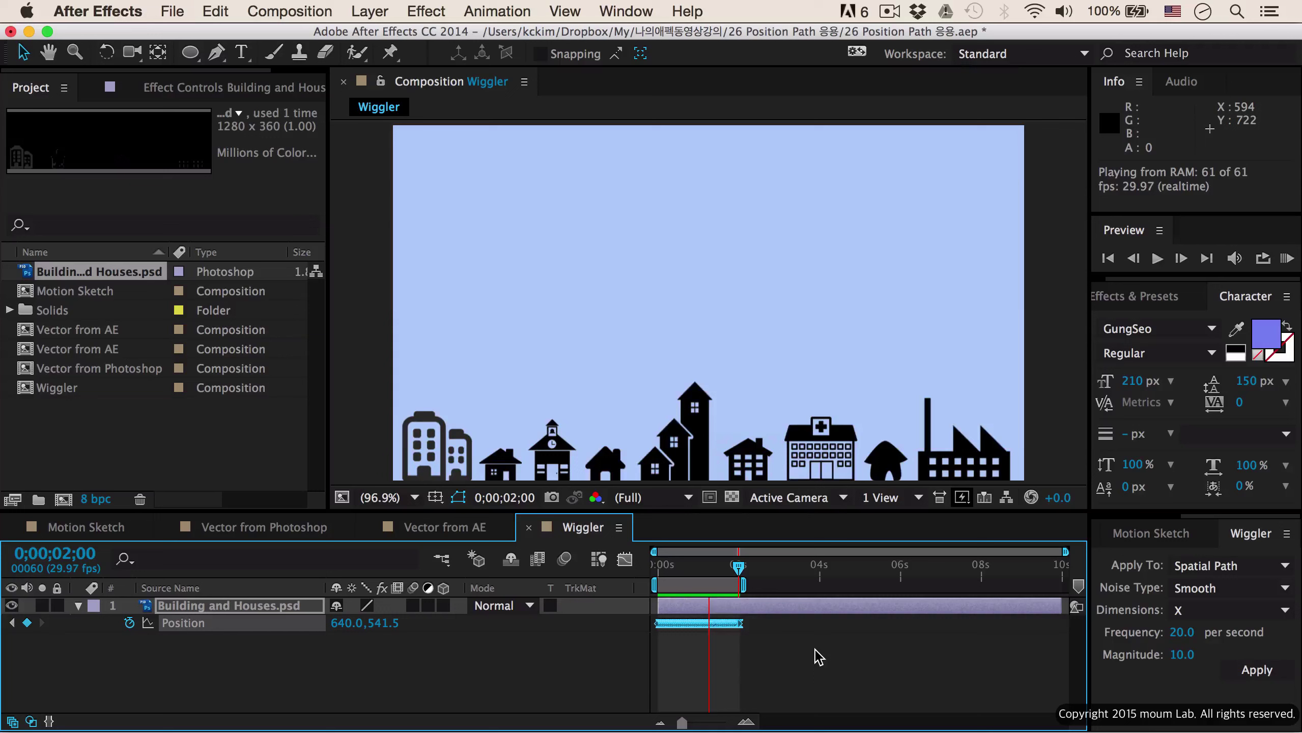
key("space")
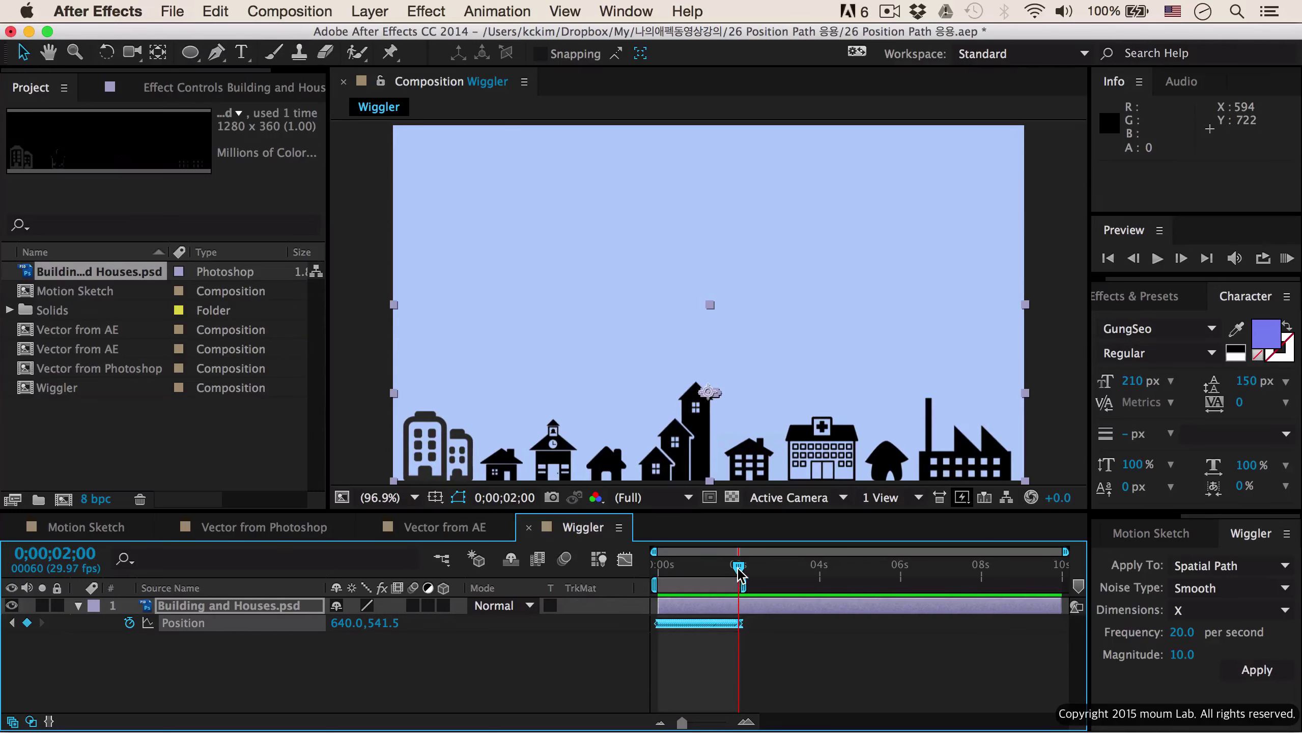
Step: At 0;00;06;00 move Building and Houses down to 640.0, 754.0, and apply the X wiggle to the 0;00;02;00 and 0;00;06;00 keyframes
left_click_drag(737, 579, 900, 606)
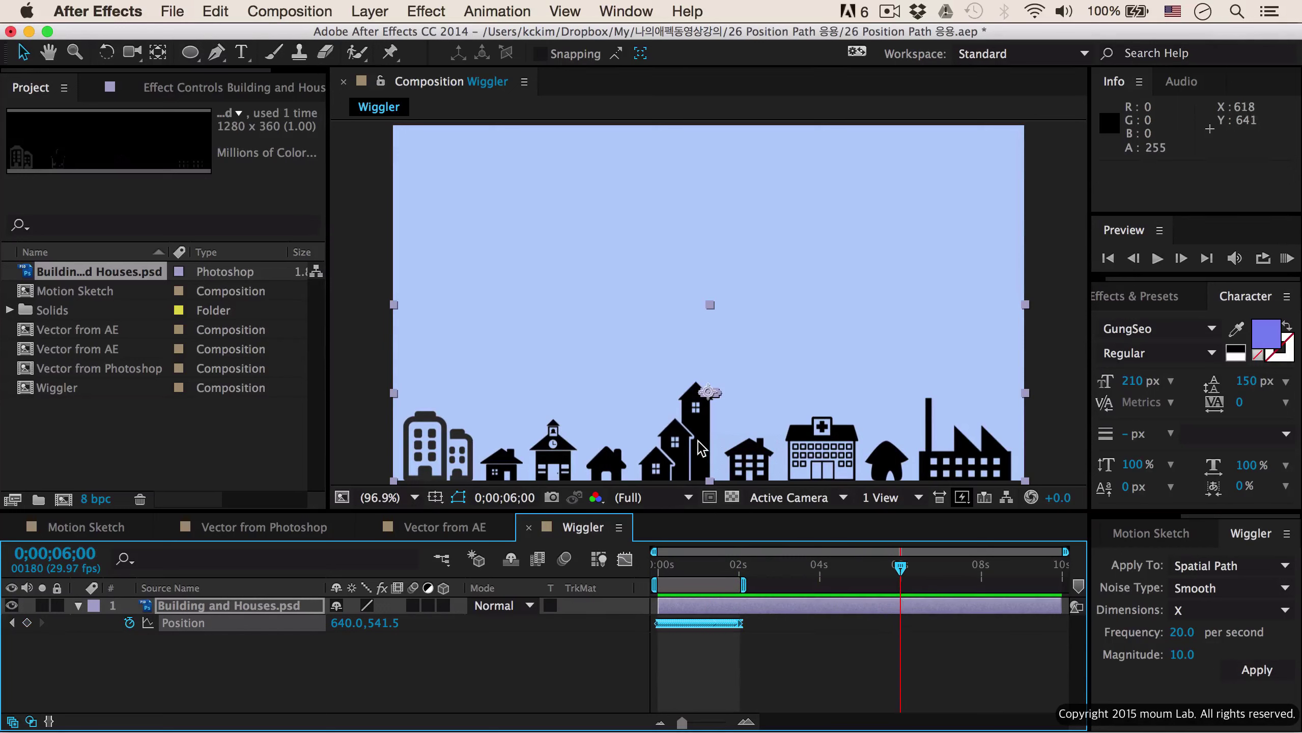
left_click_drag(702, 448, 717, 571)
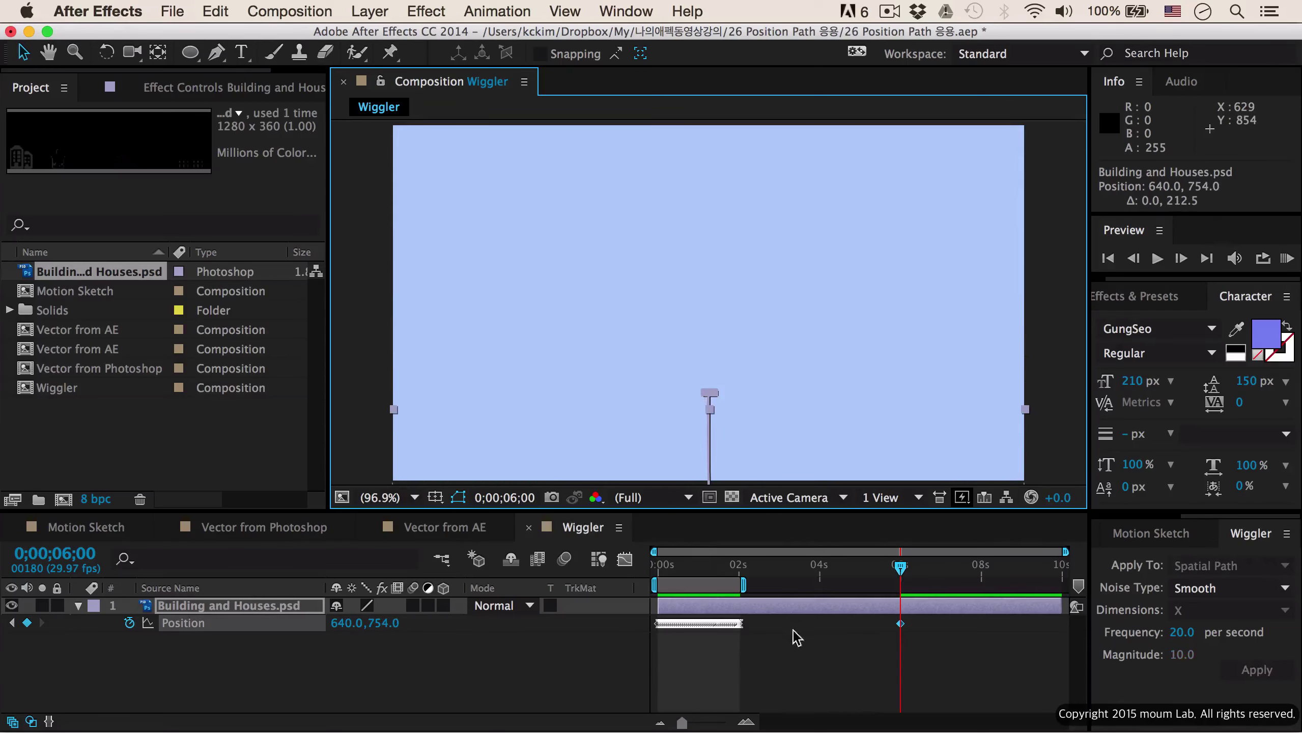
left_click_drag(794, 634, 746, 623)
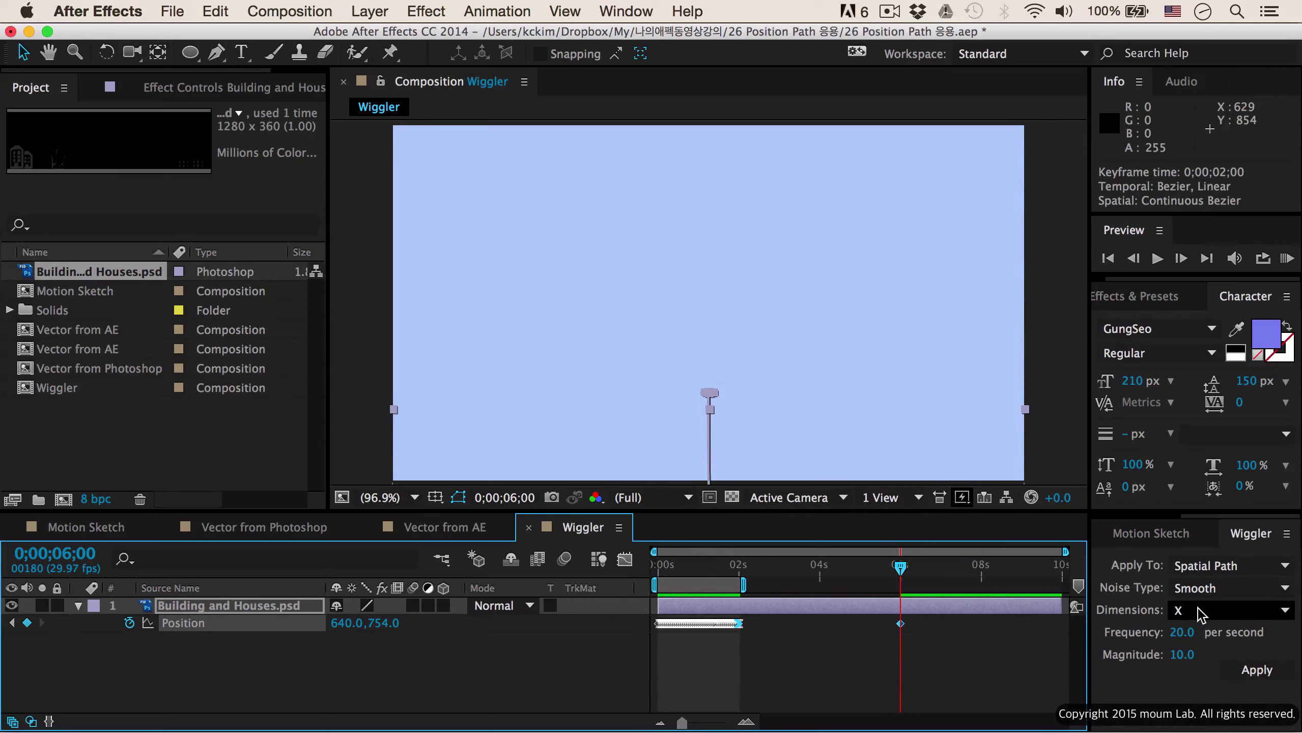
left_click(1252, 671)
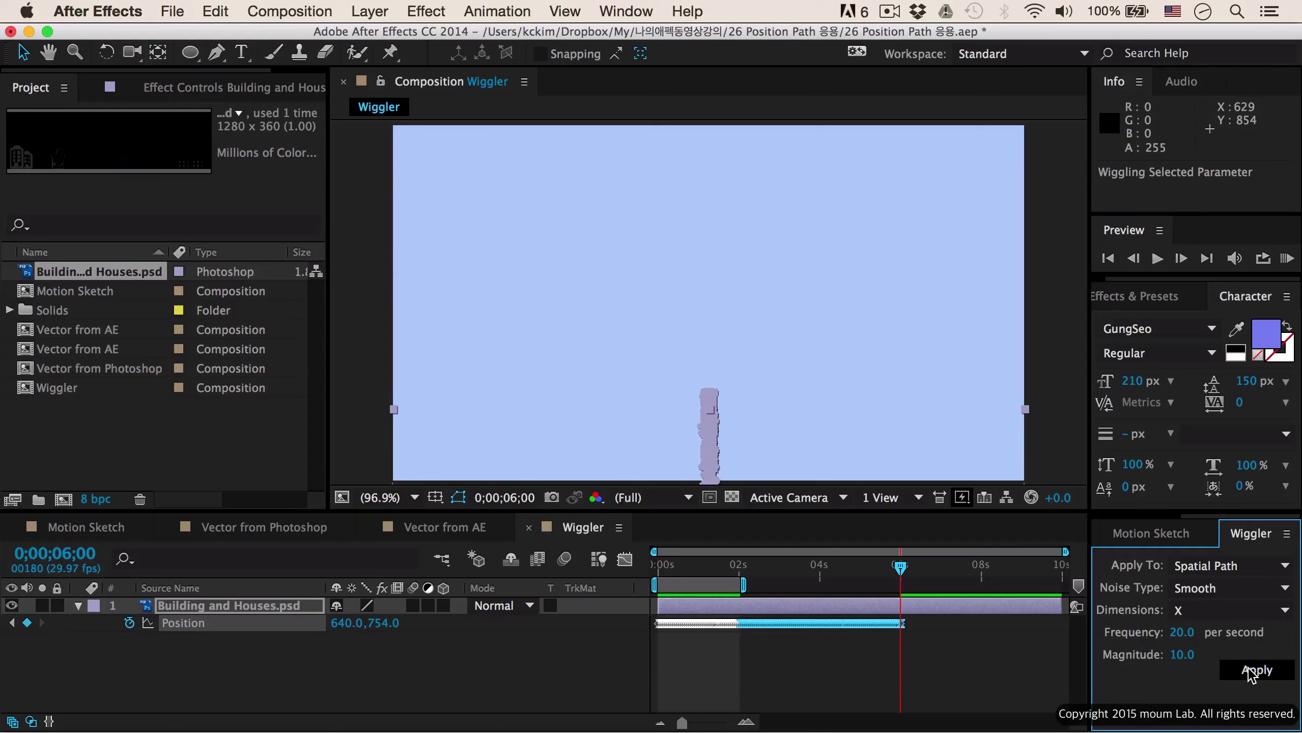
Step: Extend the work area's end to 0;00;06;00 and RAM-preview the buildings sinking while shaking
mouse_move(901, 569)
left_mouse_down()
mouse_move(656, 570)
mouse_move(901, 591)
left_mouse_up()
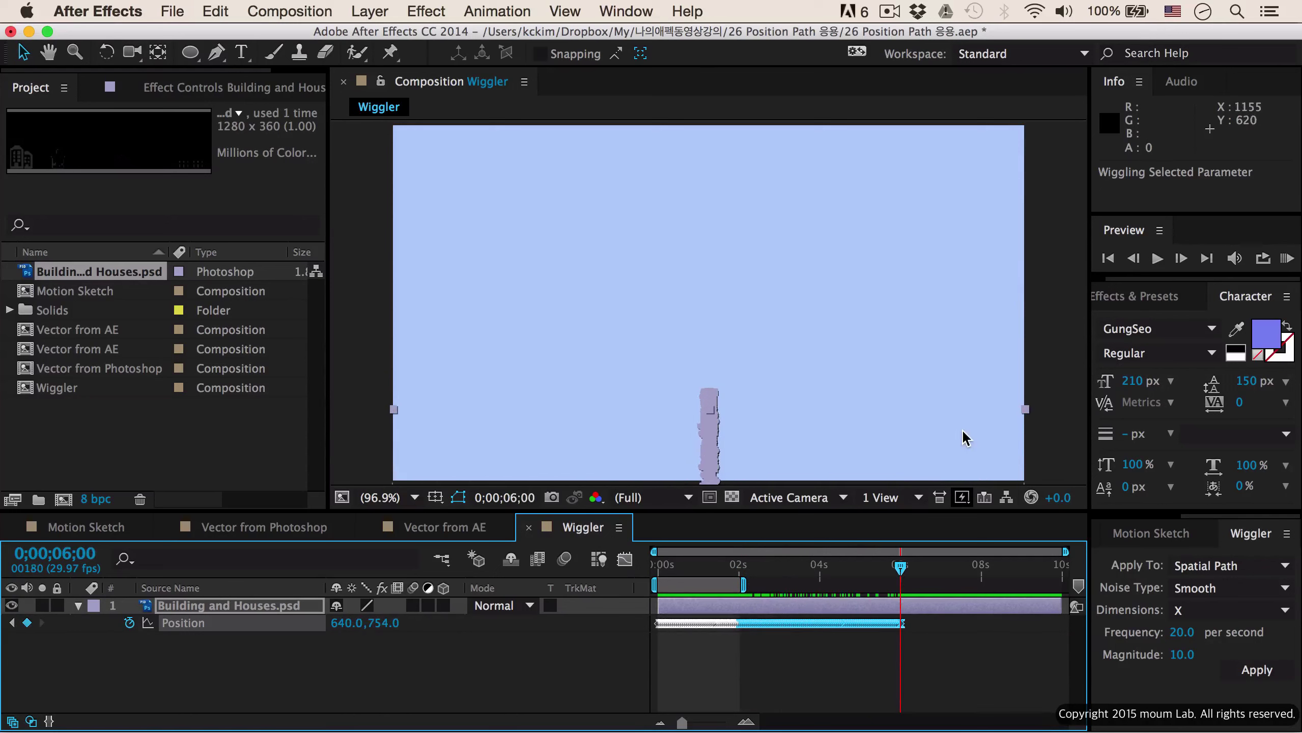
key("n")
key("KP_0")
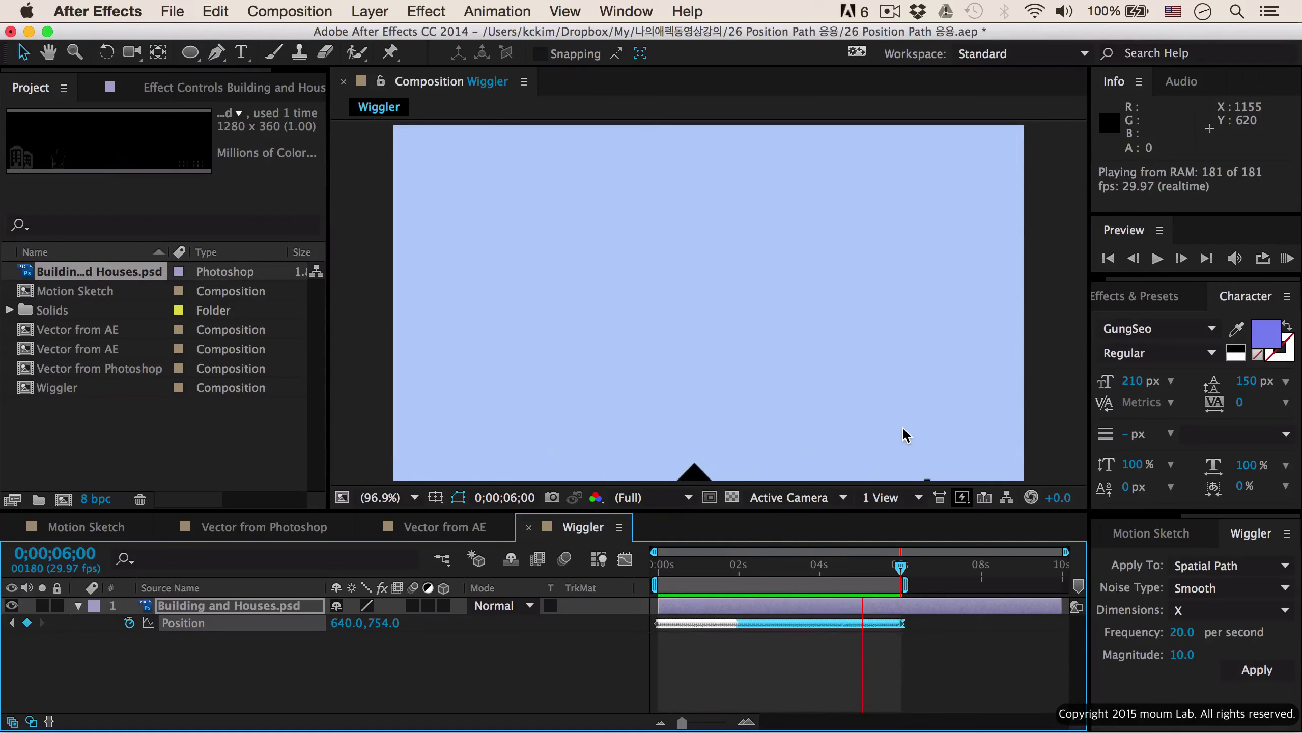
left_click(378, 368)
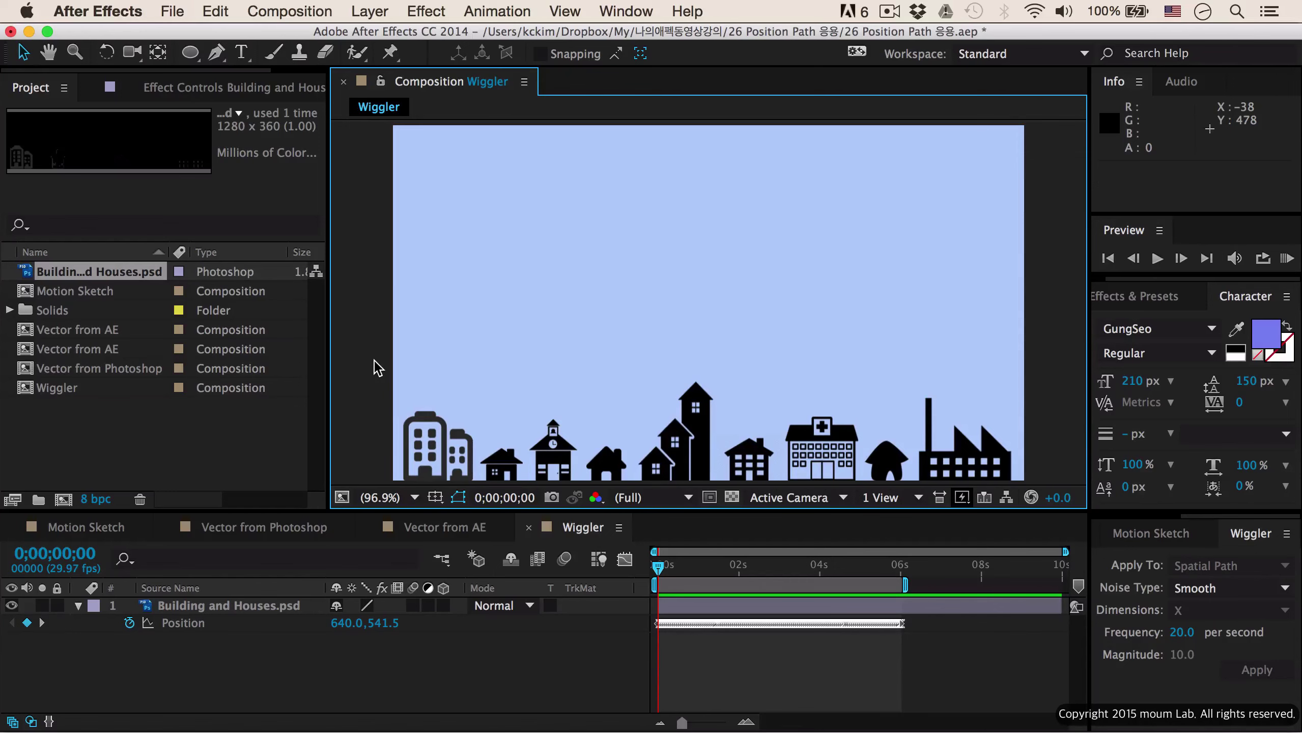
Step: Import Siren.png and add it to the Wiggler composition above the Building and Houses layer
left_click(206, 436)
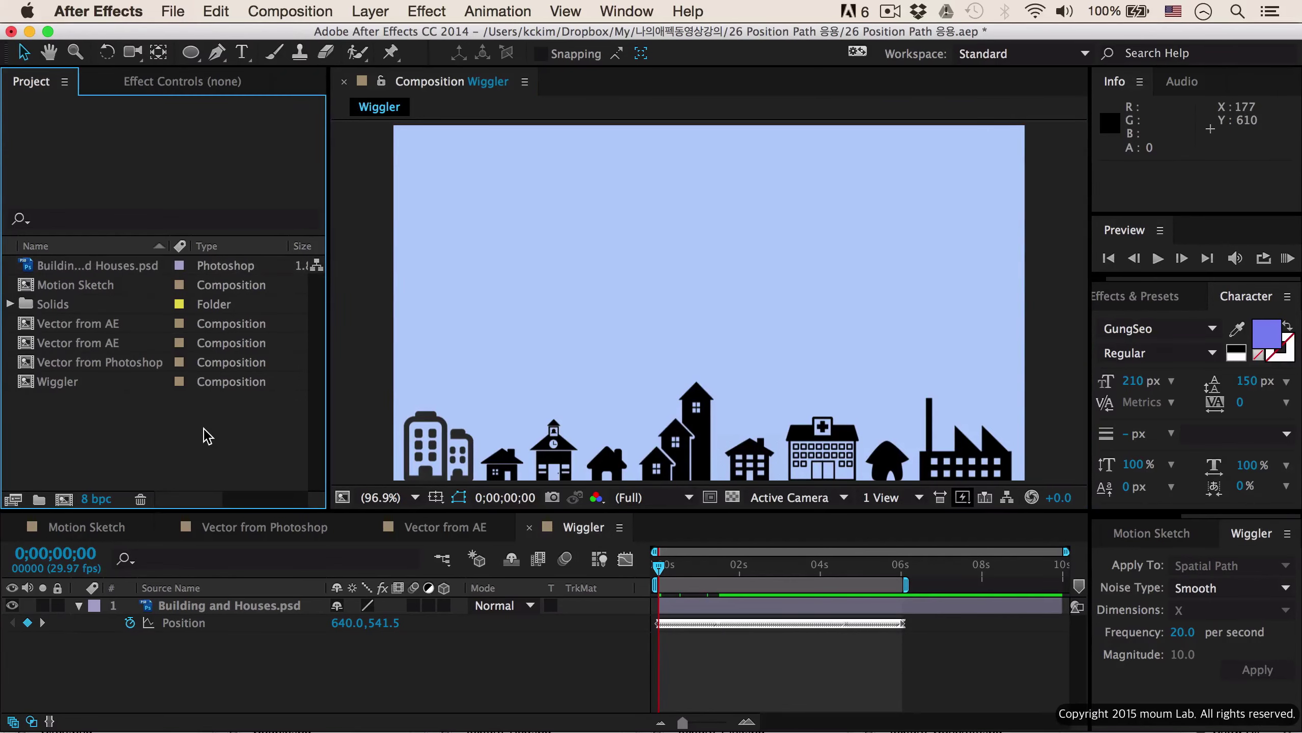
double_click(207, 435)
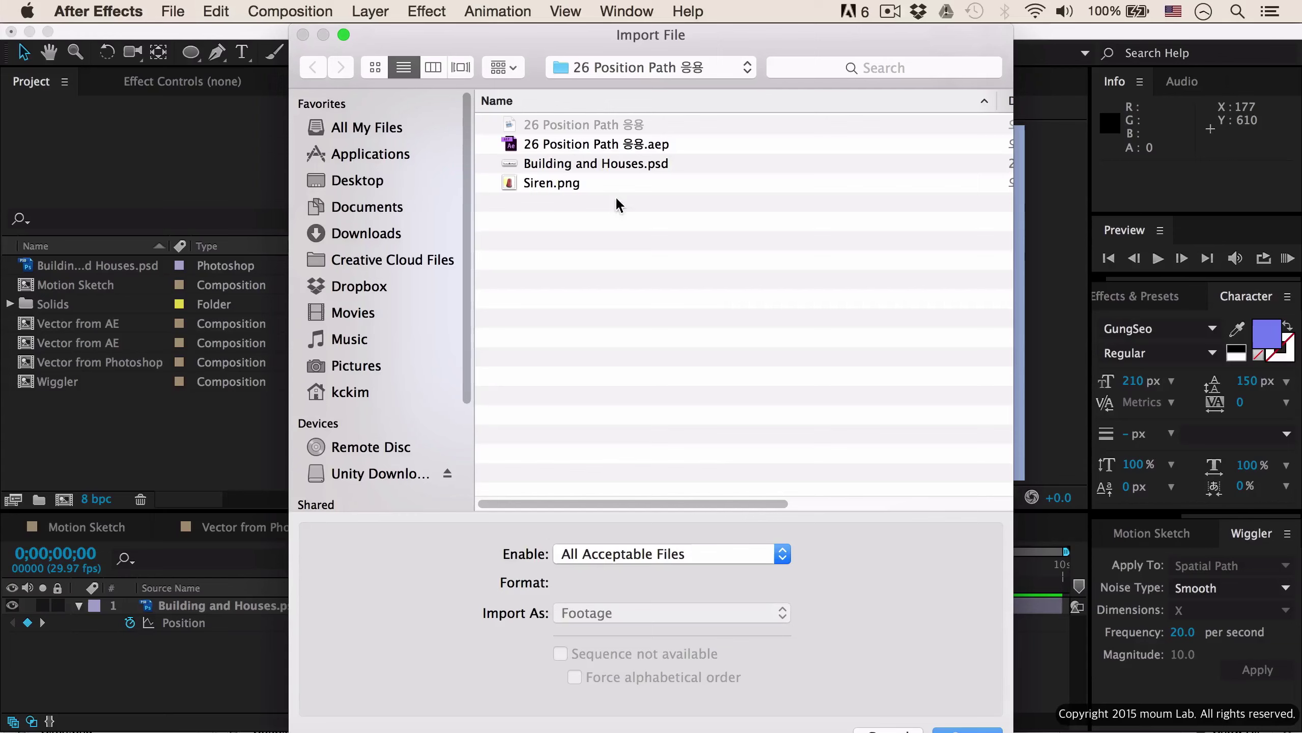
double_click(552, 184)
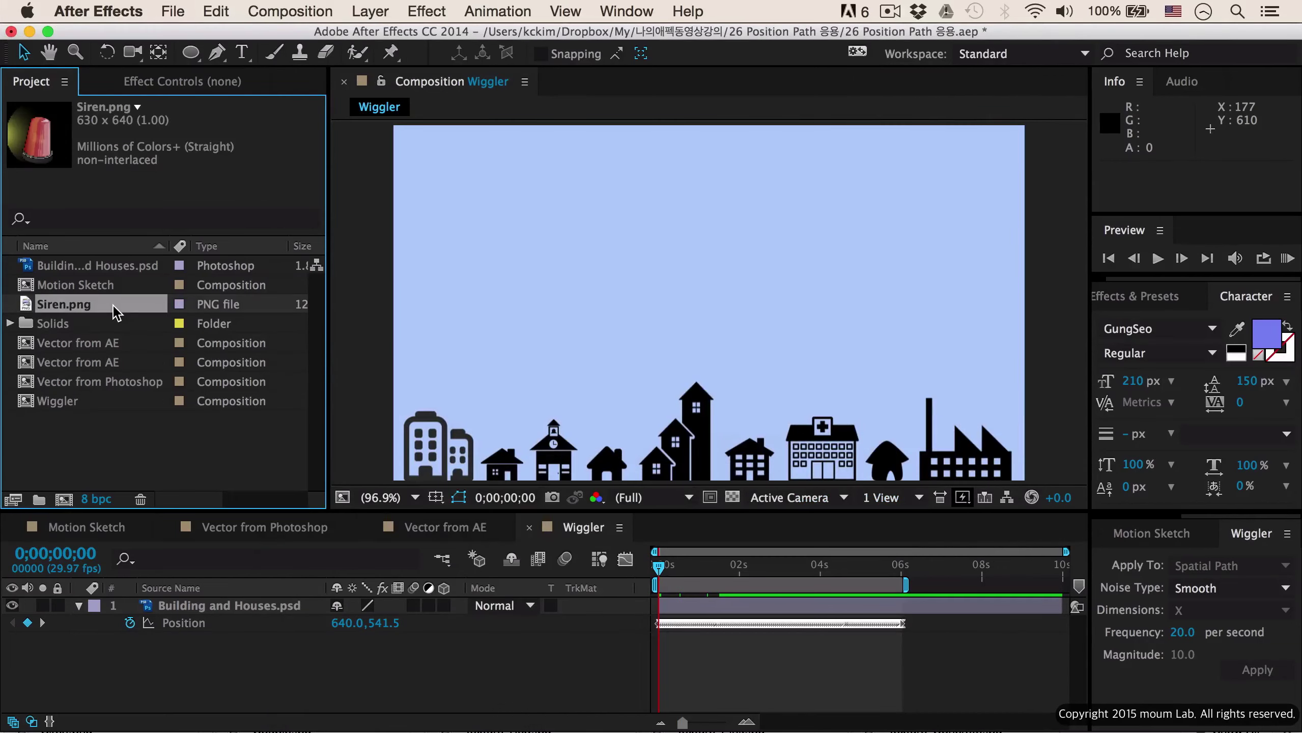
left_click_drag(114, 310, 242, 600)
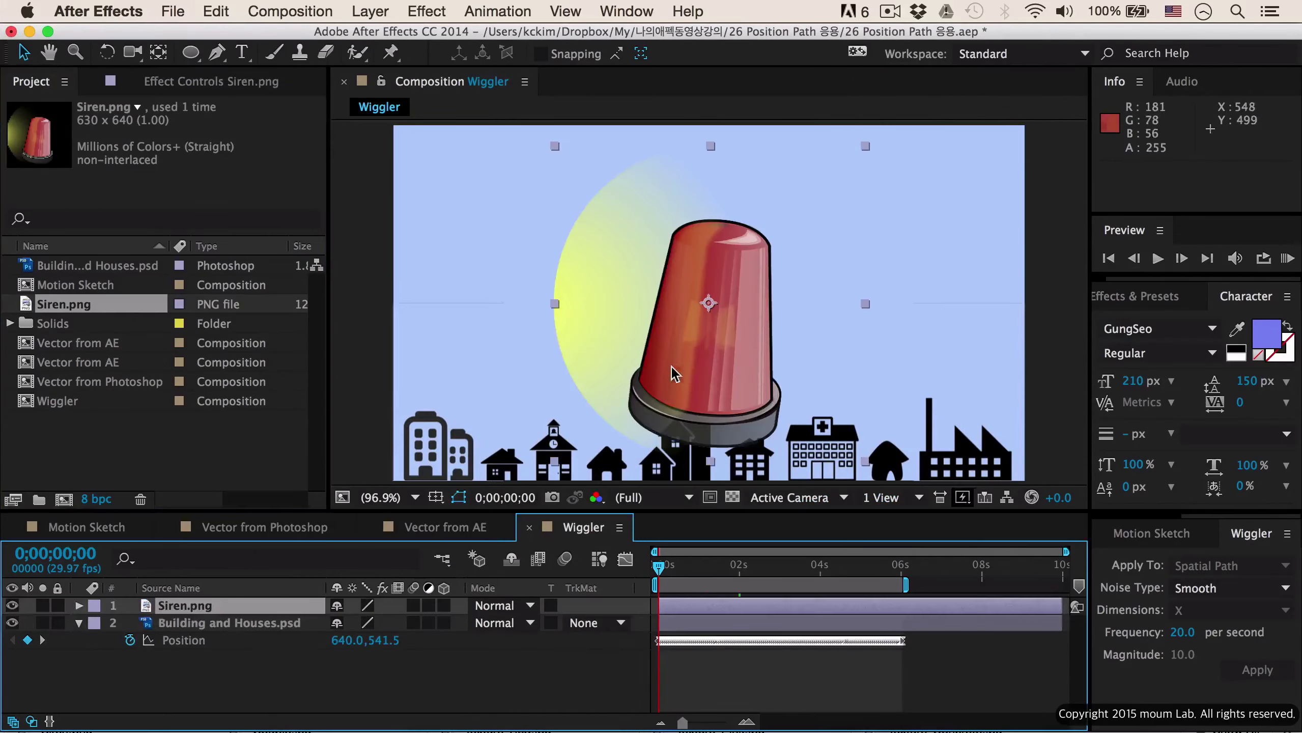
Step: Scale the Siren.png layer down to 40%
key("s")
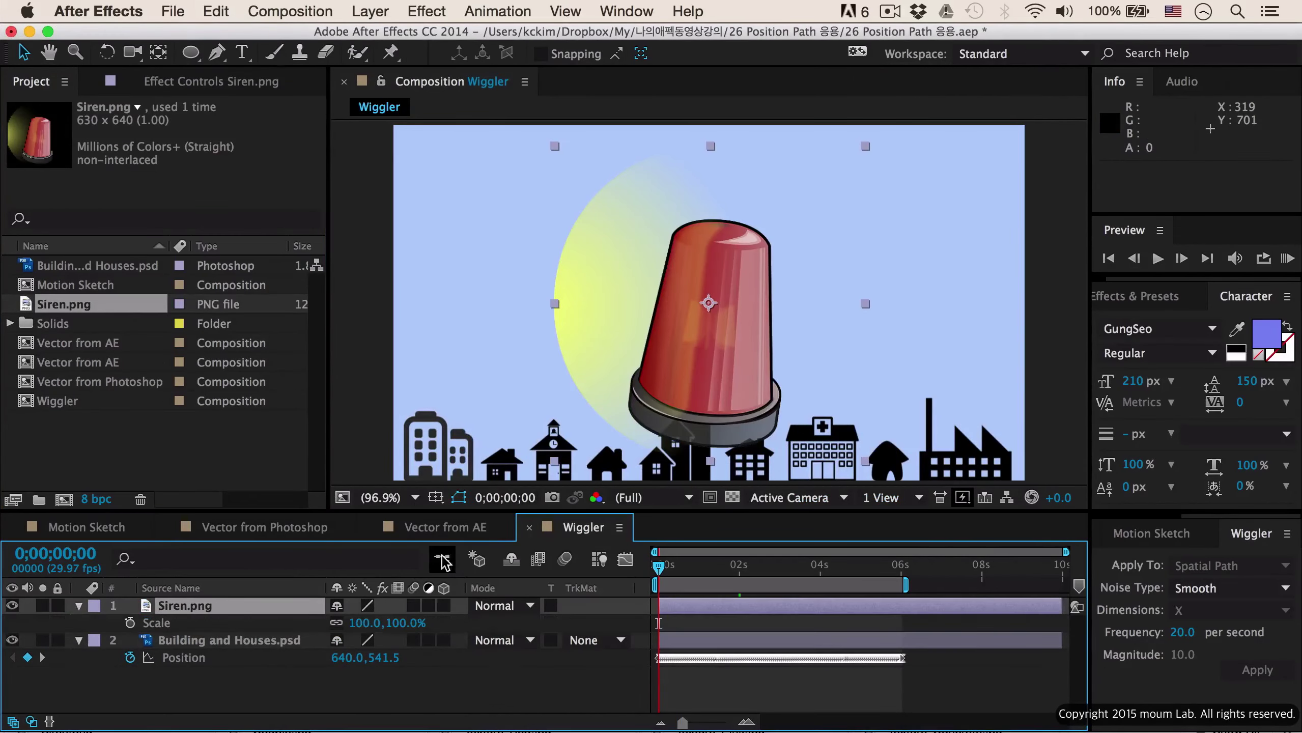
left_click(362, 622)
type("40")
key("Return")
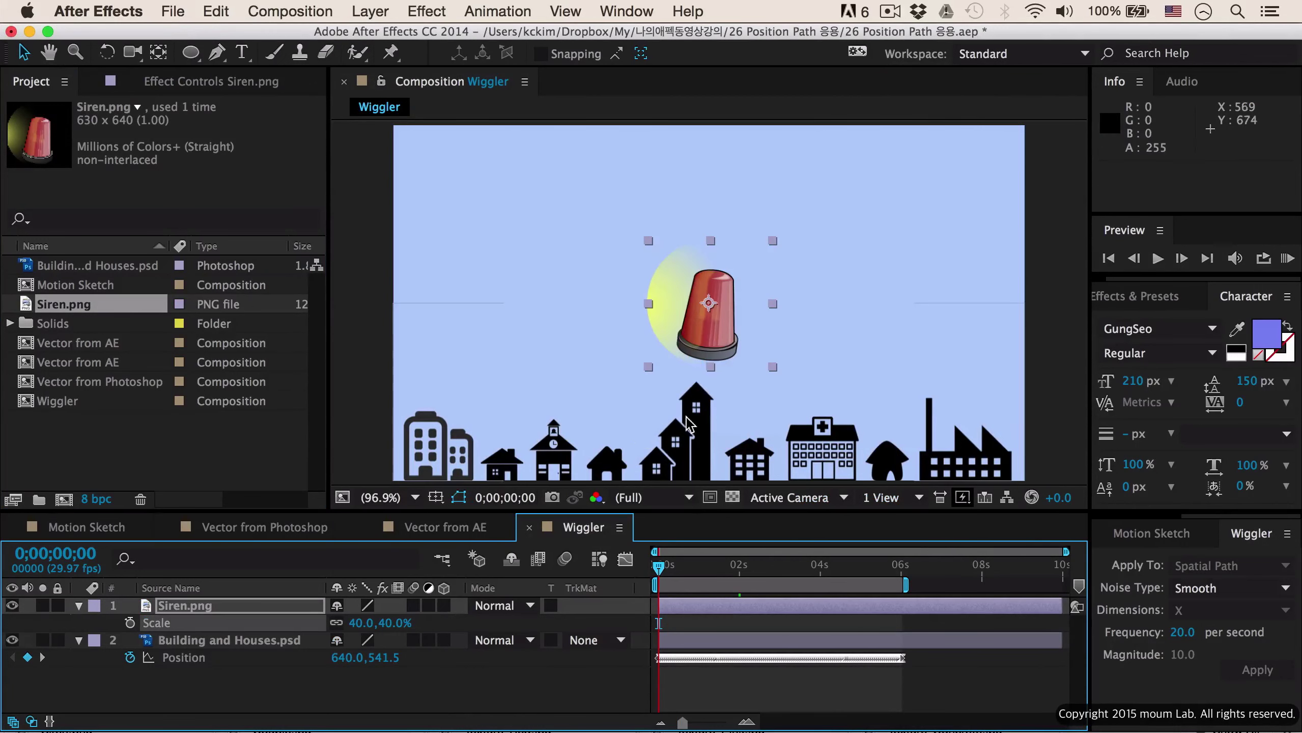
Step: Show the Align panel and move the siren straight up to about 640.0, 225.9, above the buildings
left_click(621, 11)
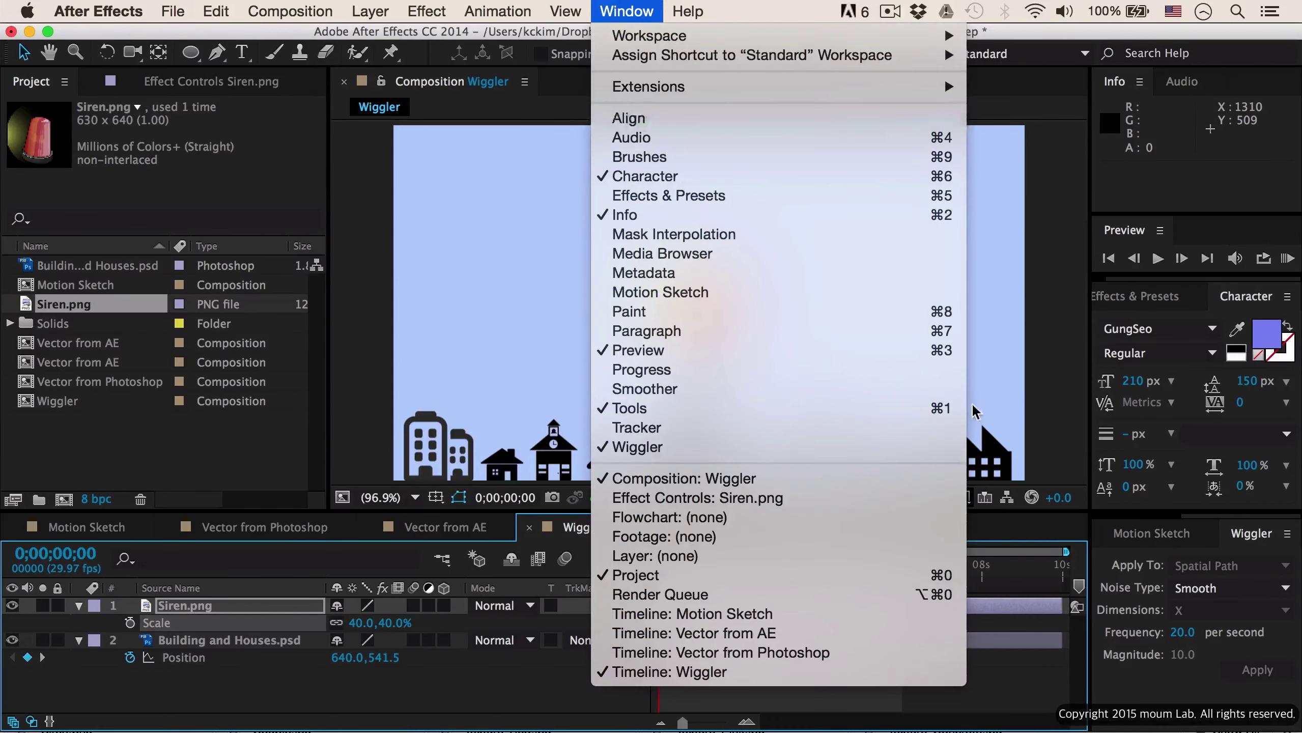
left_click(628, 118)
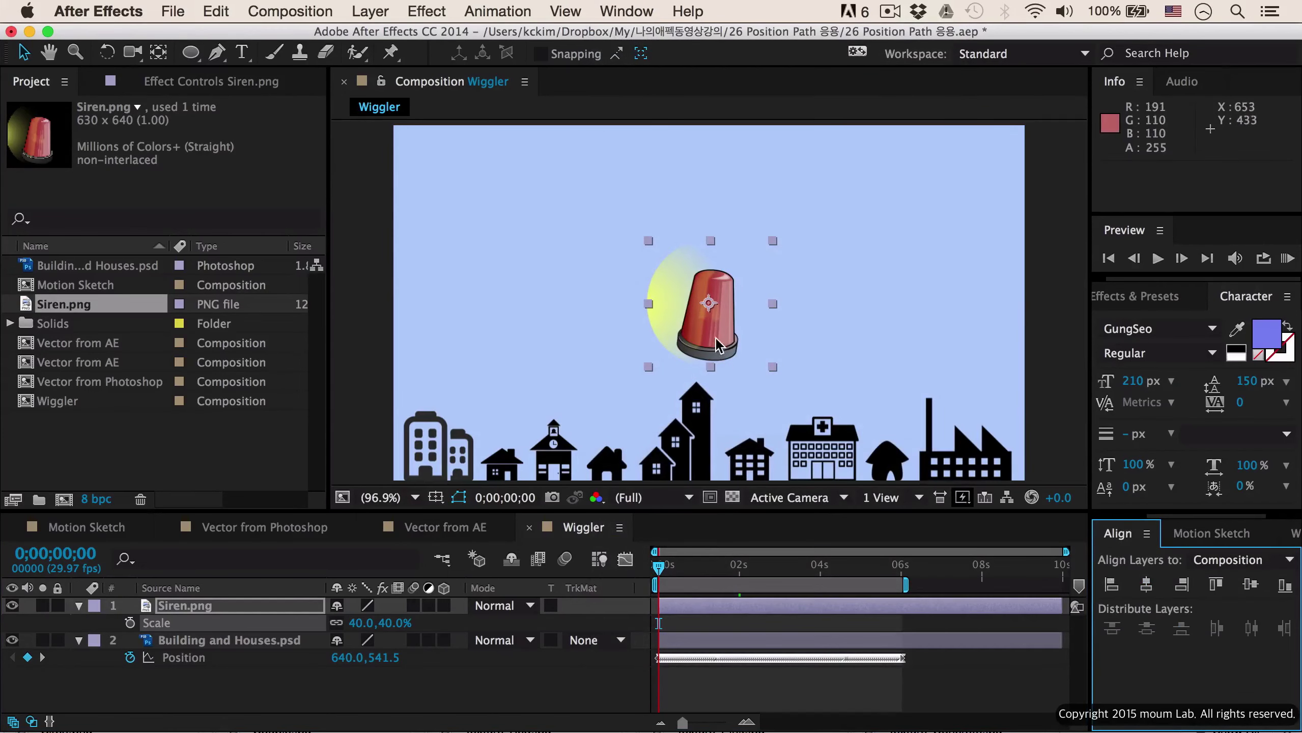
left_click_drag(716, 345, 688, 271)
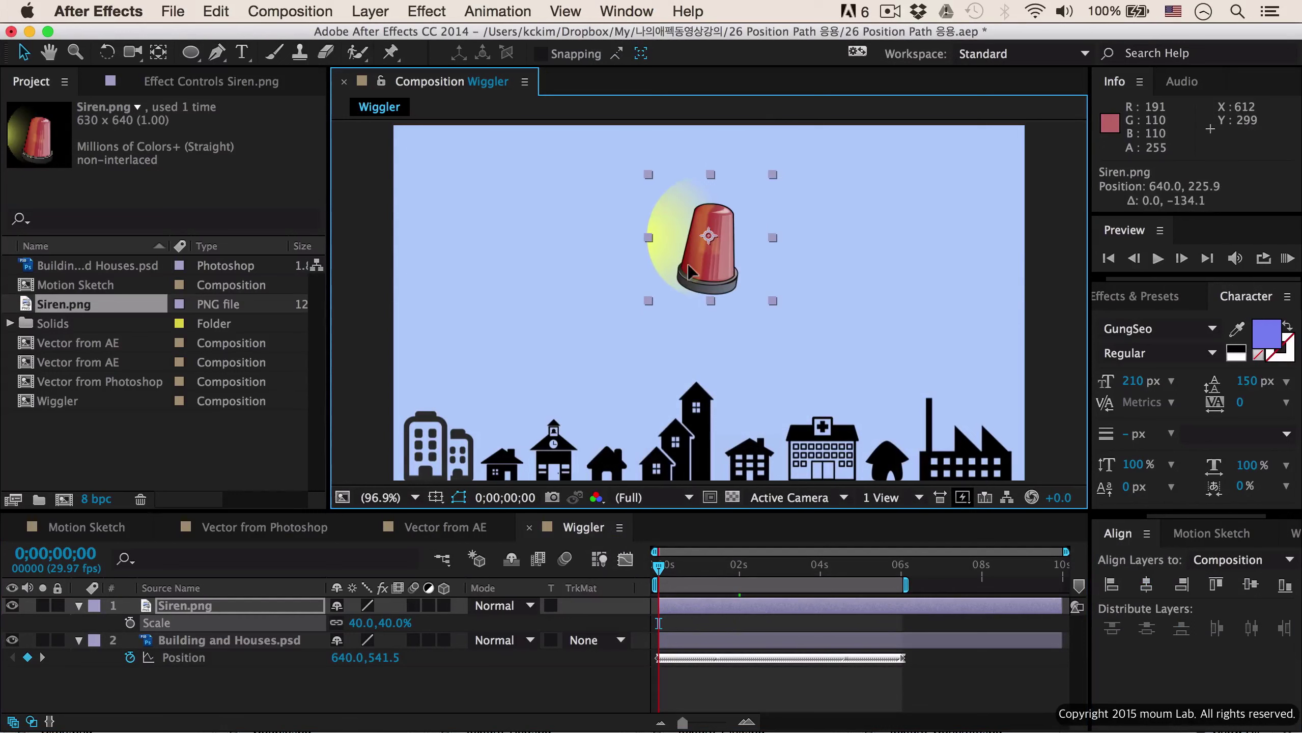
left_click(370, 295)
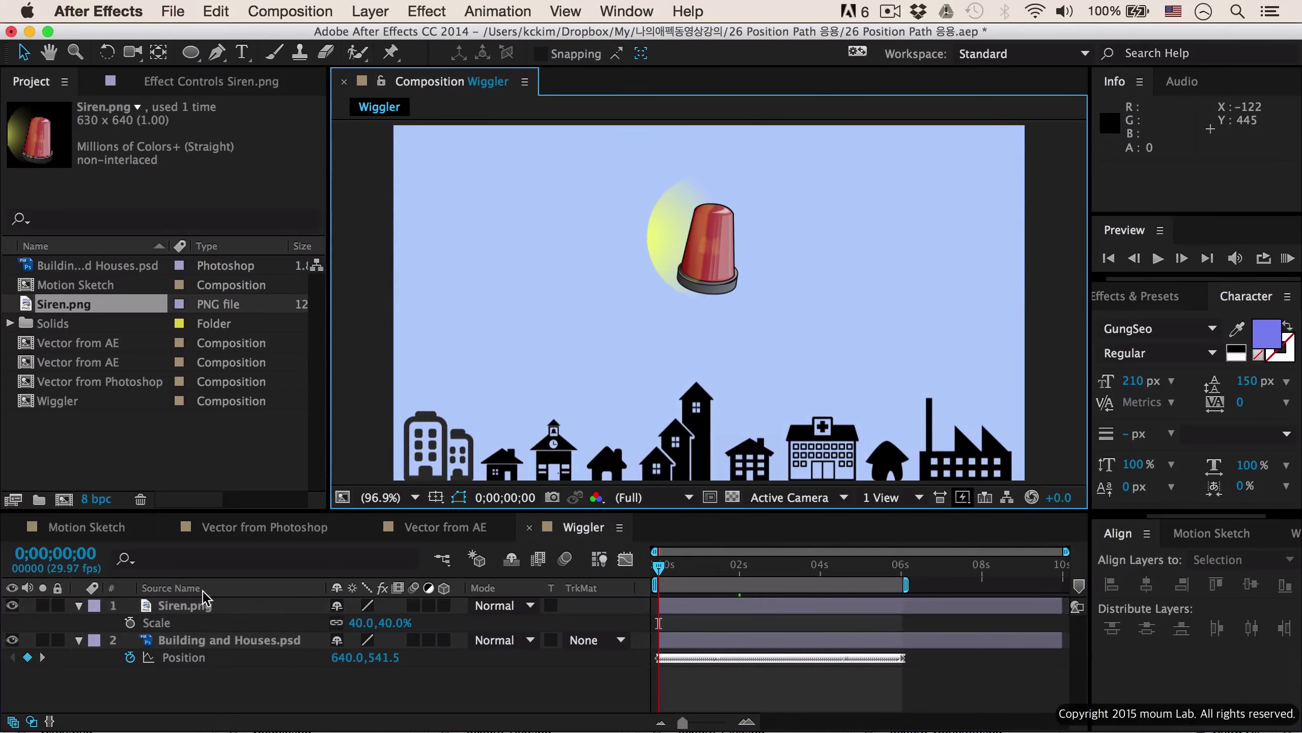
Step: Keyframe the siren's Scale at 40% at 0;00;00;00 and at 60% at 0;00;02;00
left_click(215, 605)
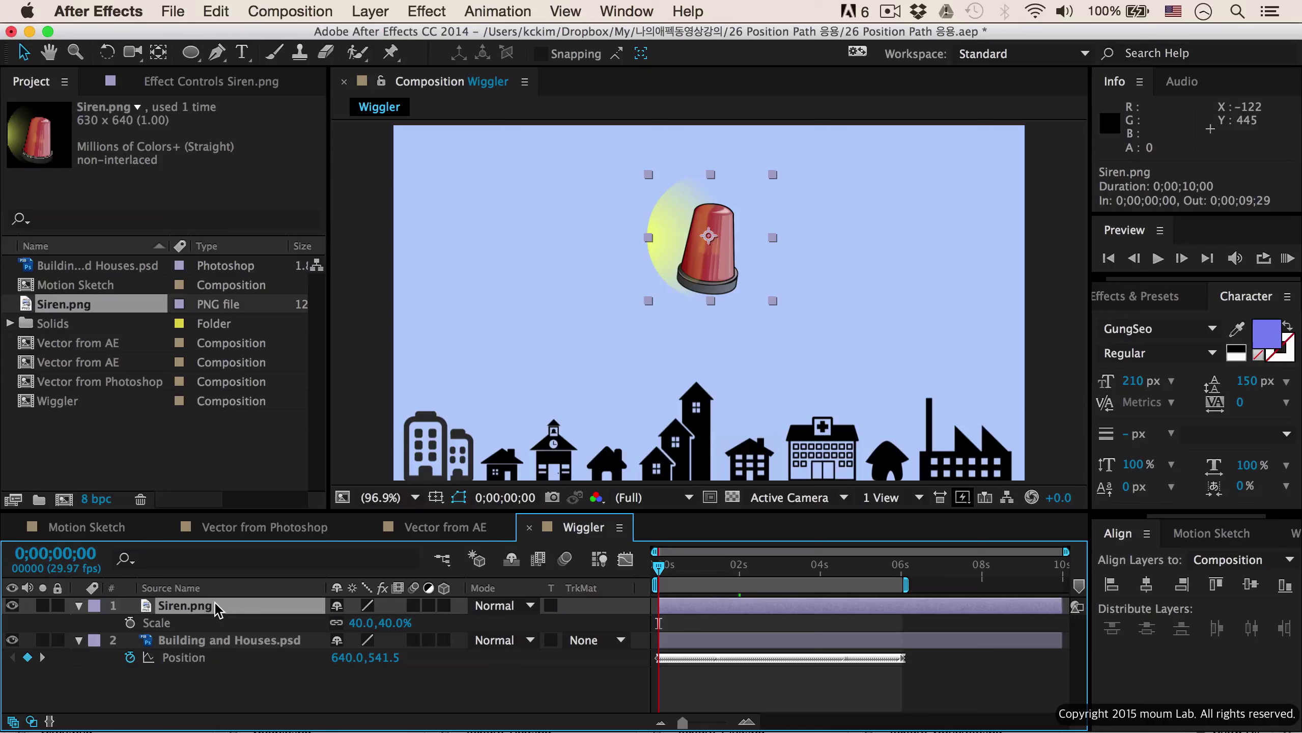
left_click(129, 622)
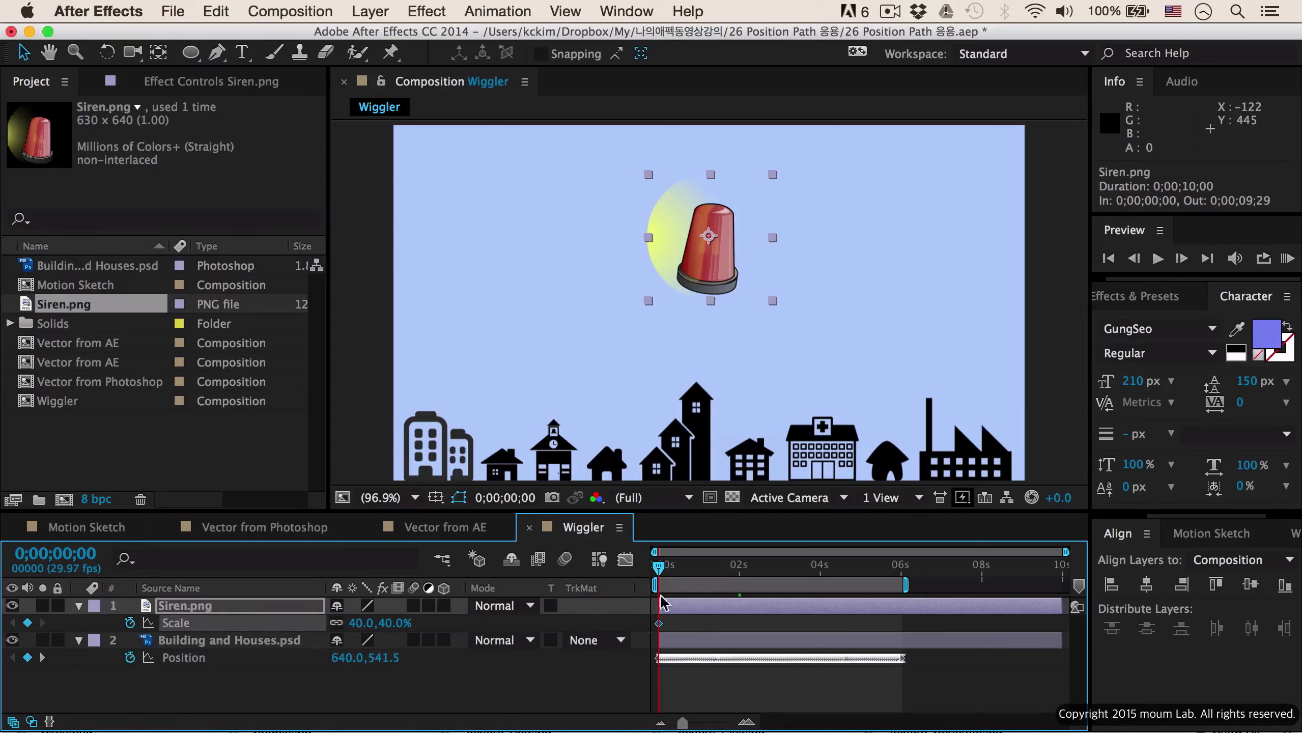
left_click(742, 582)
left_click_drag(742, 582, 740, 582)
left_click(362, 622)
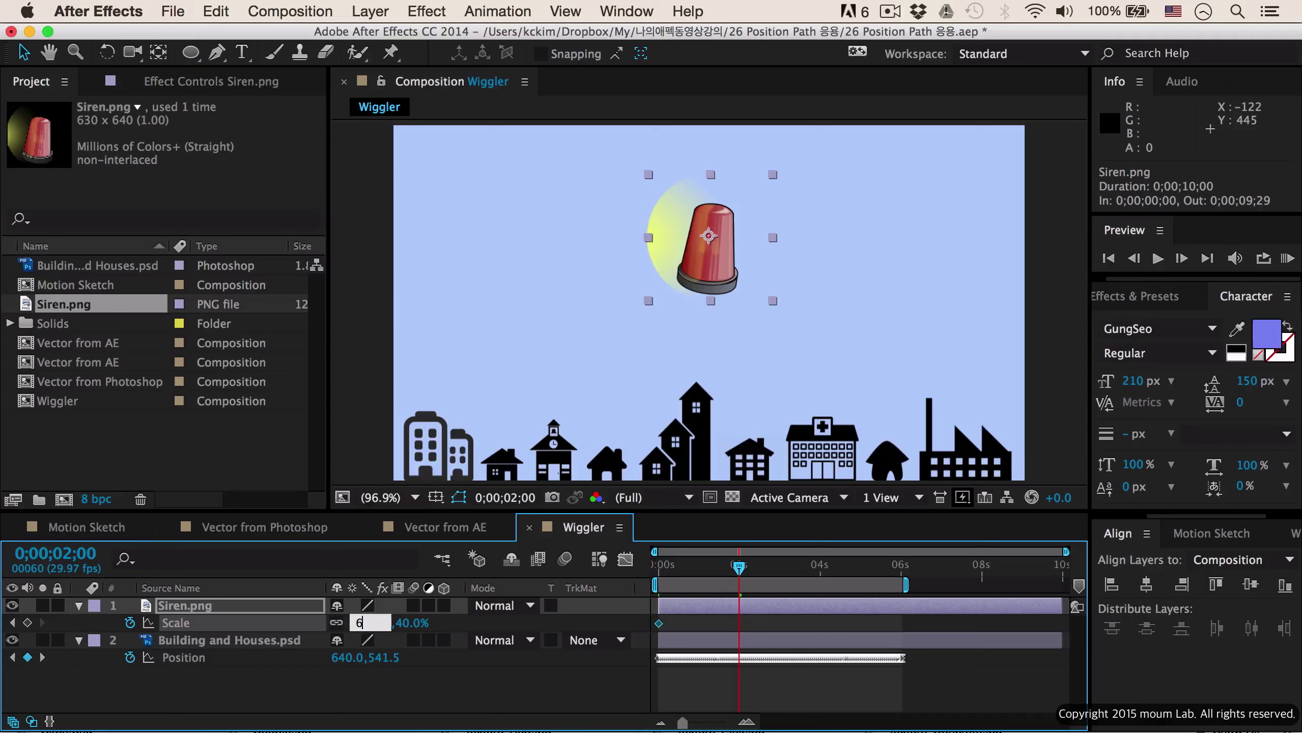
type("60")
key("Return")
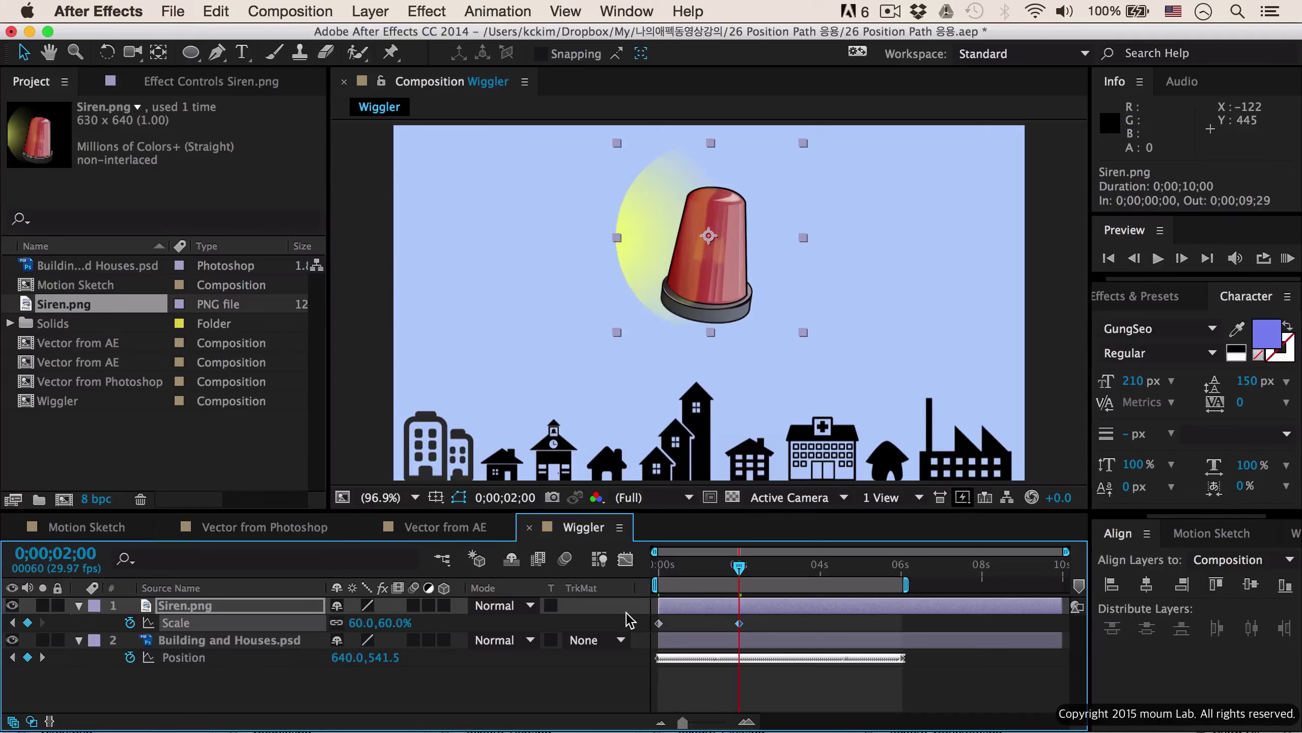
Step: Copy the siren's first Scale keyframe to 0;00;04;00
left_click(823, 579)
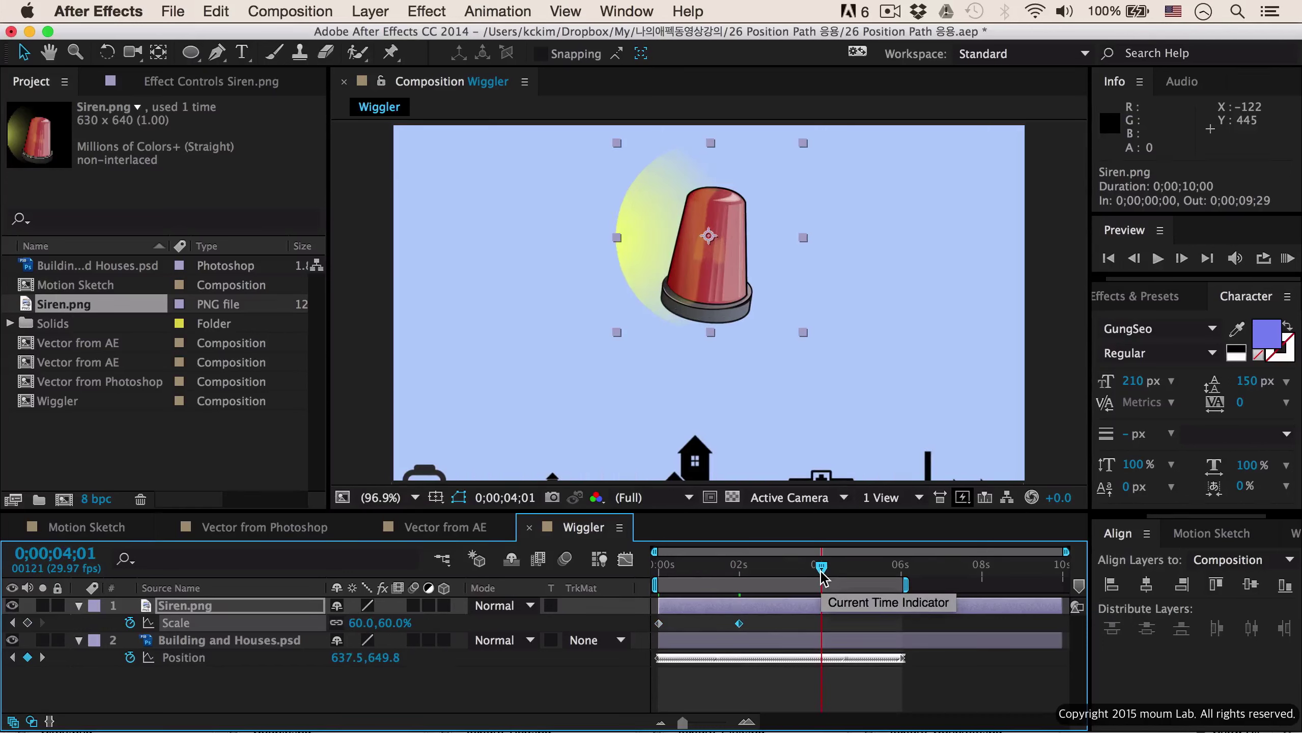
left_click_drag(821, 577, 820, 577)
left_click(659, 624)
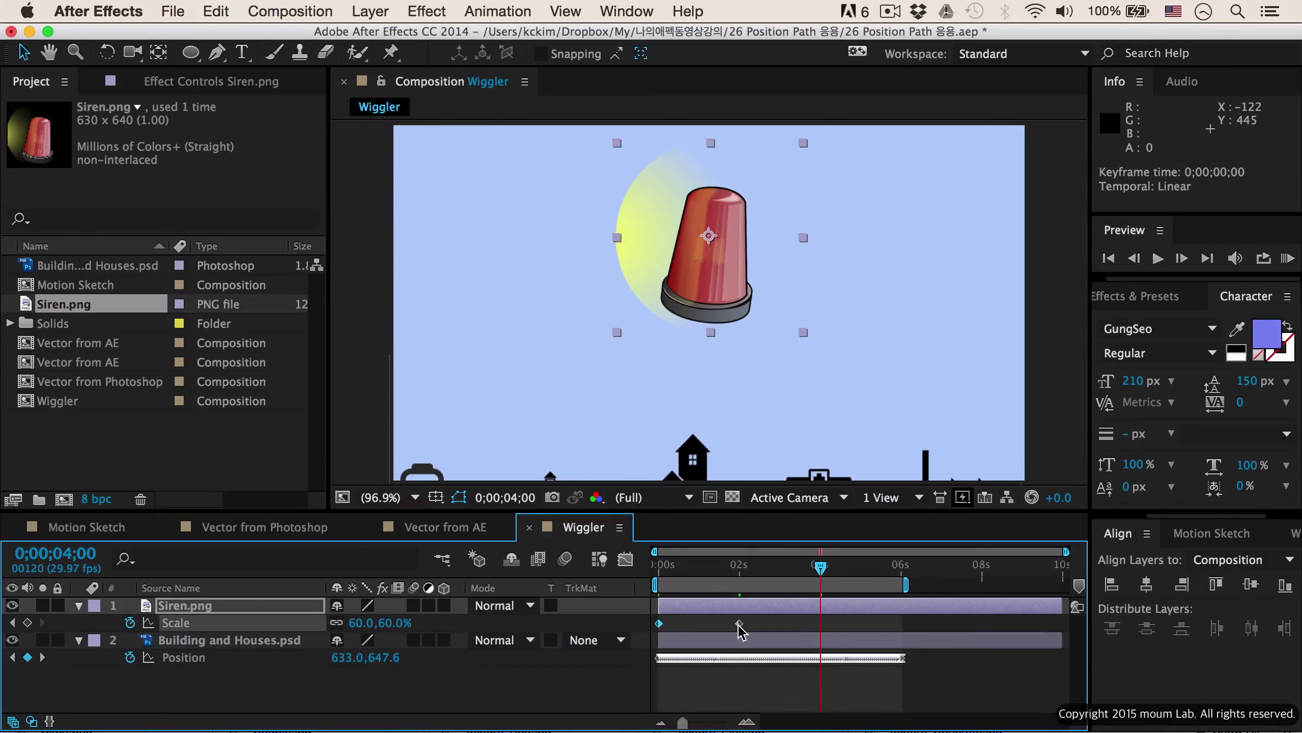
key("ctrl+c")
key("ctrl+v")
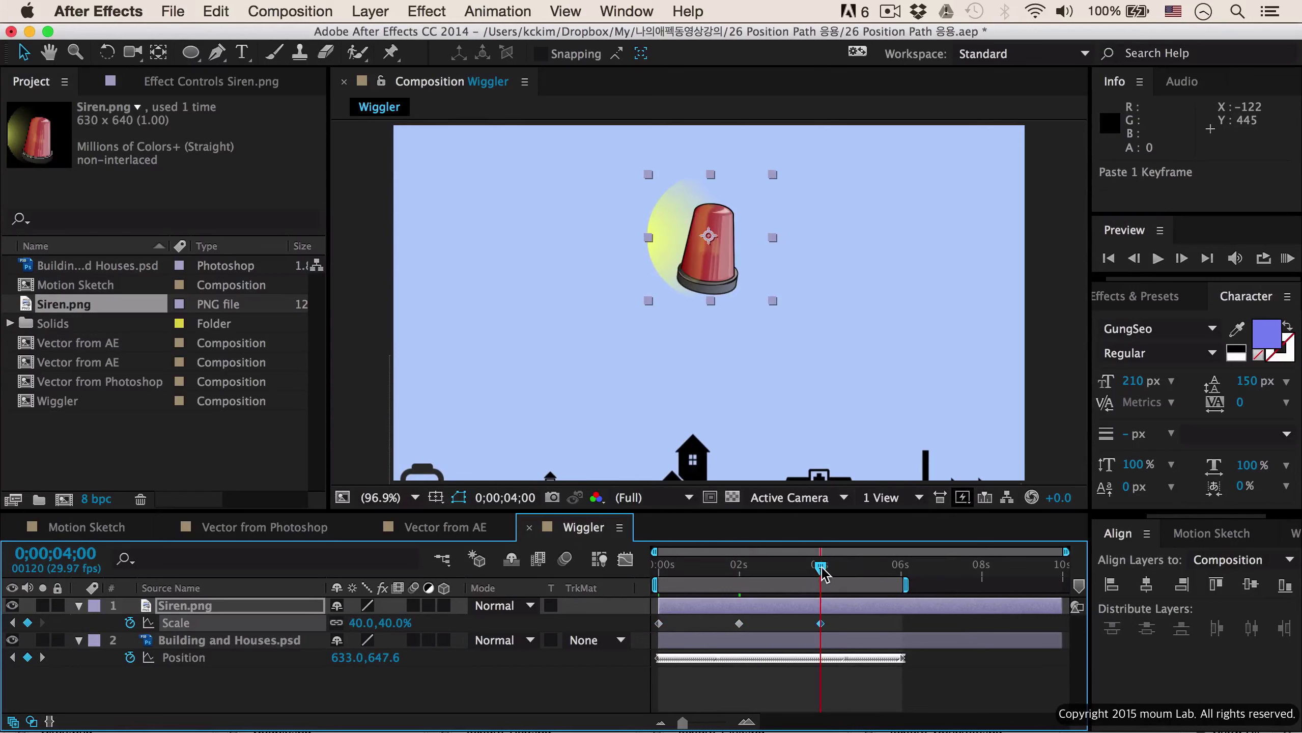
Step: Copy the siren's 0;00;02;00 Scale keyframe to 0;00;06;00 and return the current time to 0;00;00;00
left_click_drag(821, 573, 901, 568)
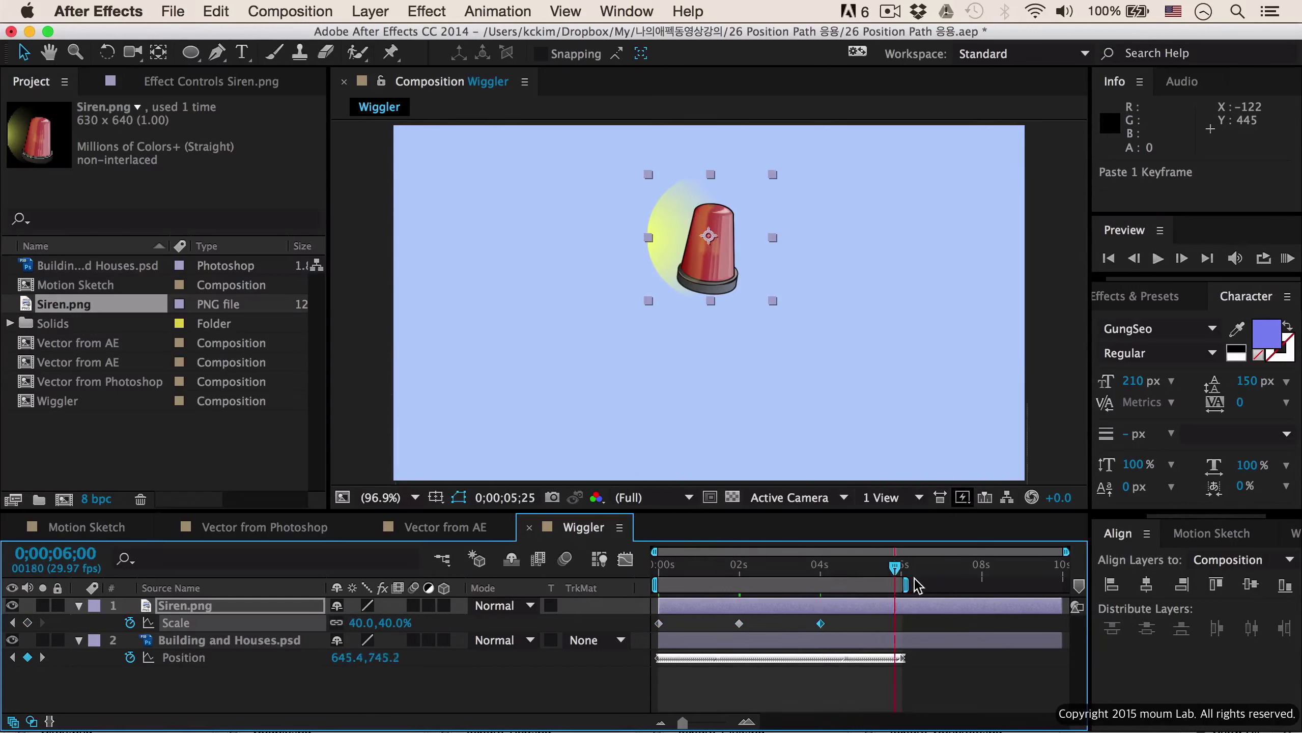
left_click(739, 624)
key("ctrl+c")
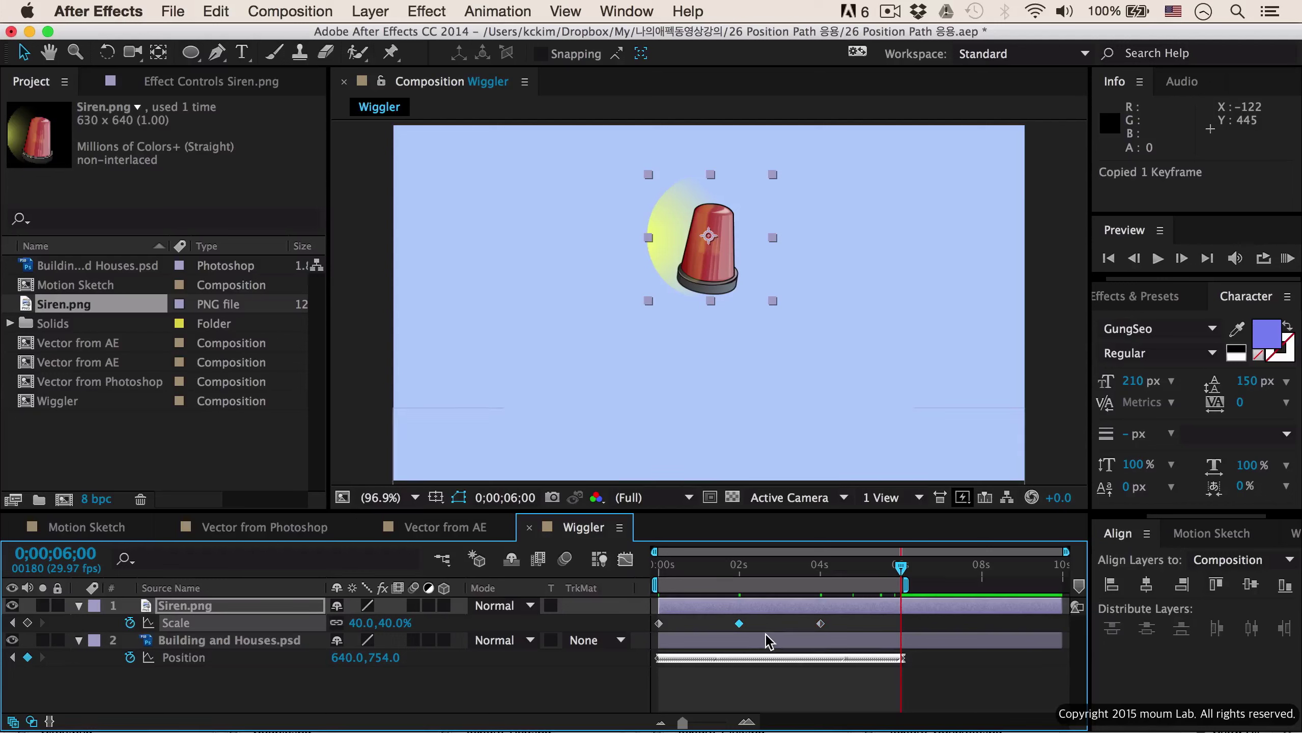
key("ctrl+v")
left_click_drag(903, 574, 630, 621)
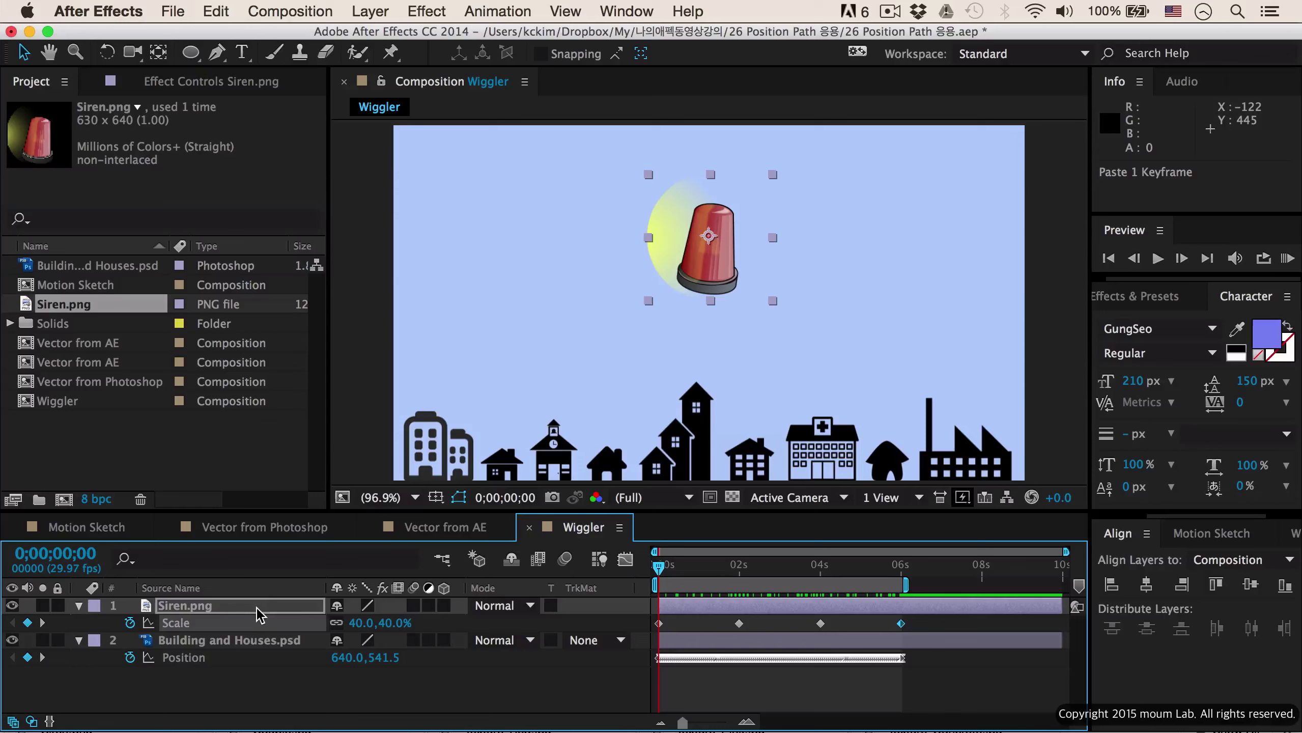
Step: Apply the Wiggler to all the siren's Scale keyframes with Dimensions set to All Independently, and scrub through the result
left_click(924, 628)
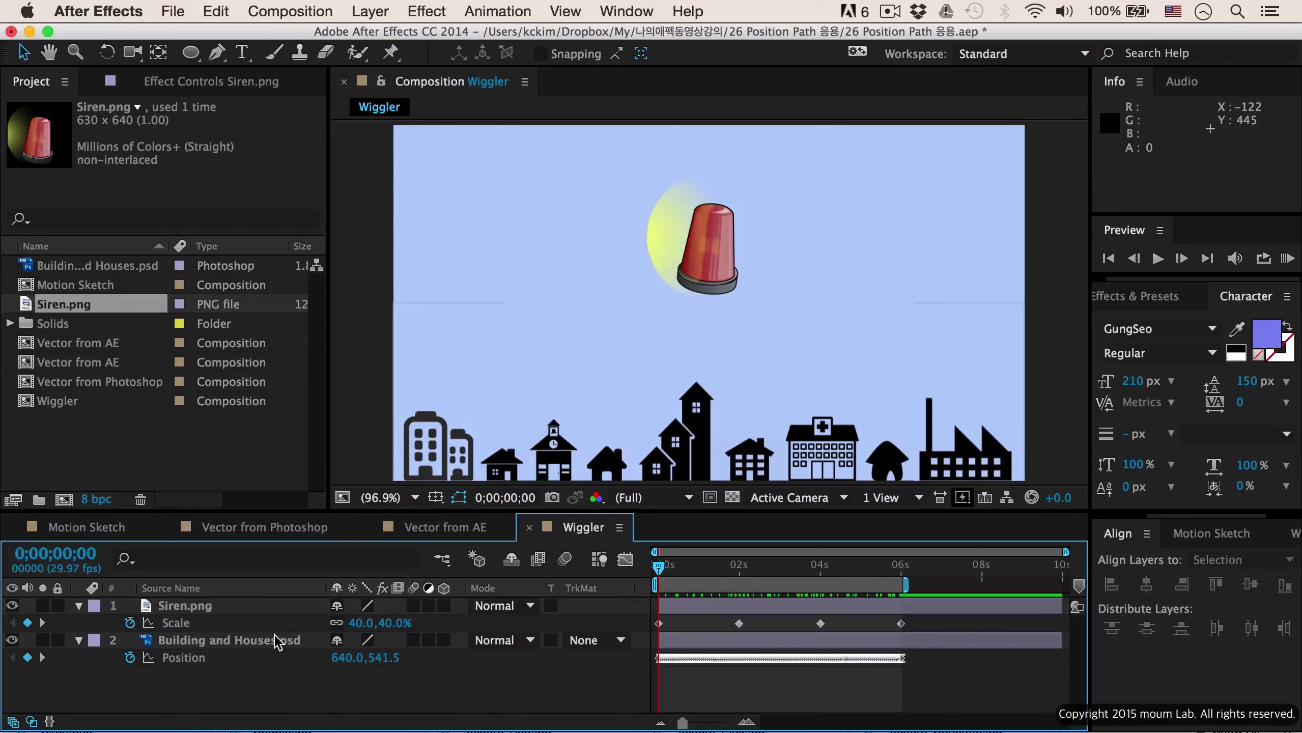
left_click(241, 623)
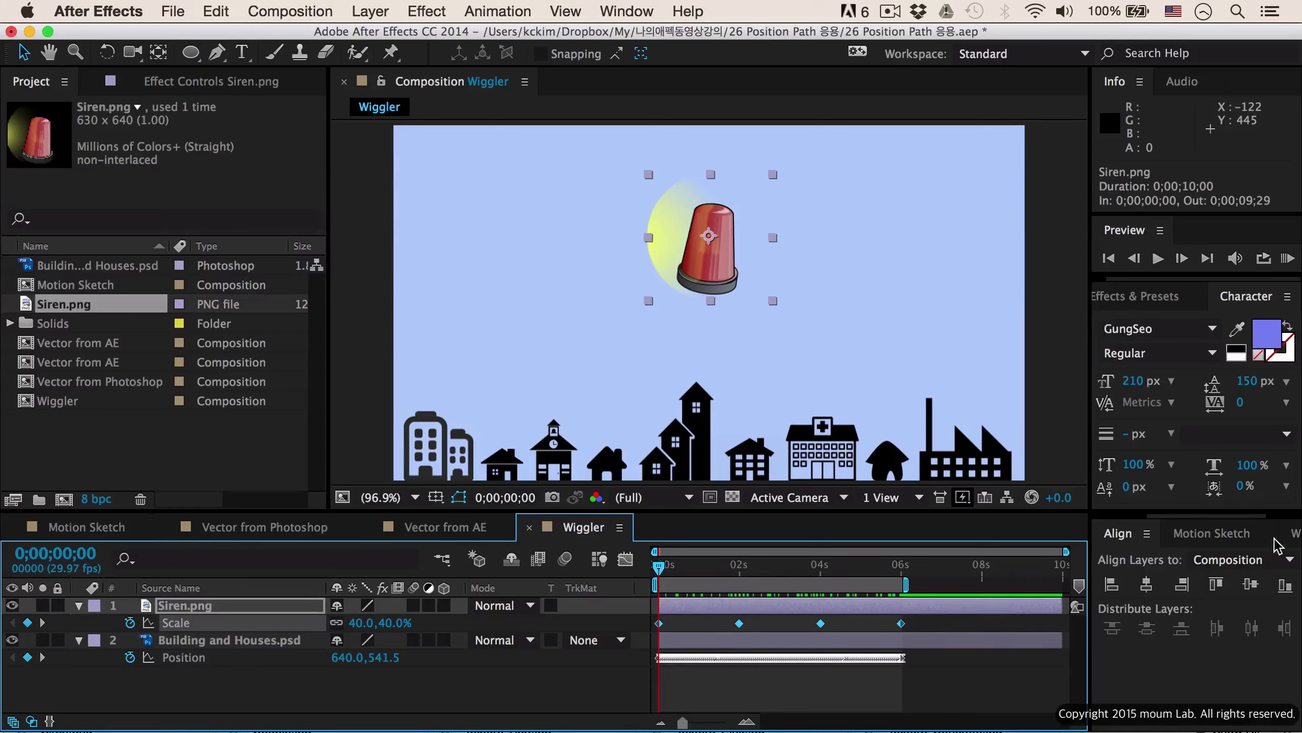
left_click(1293, 534)
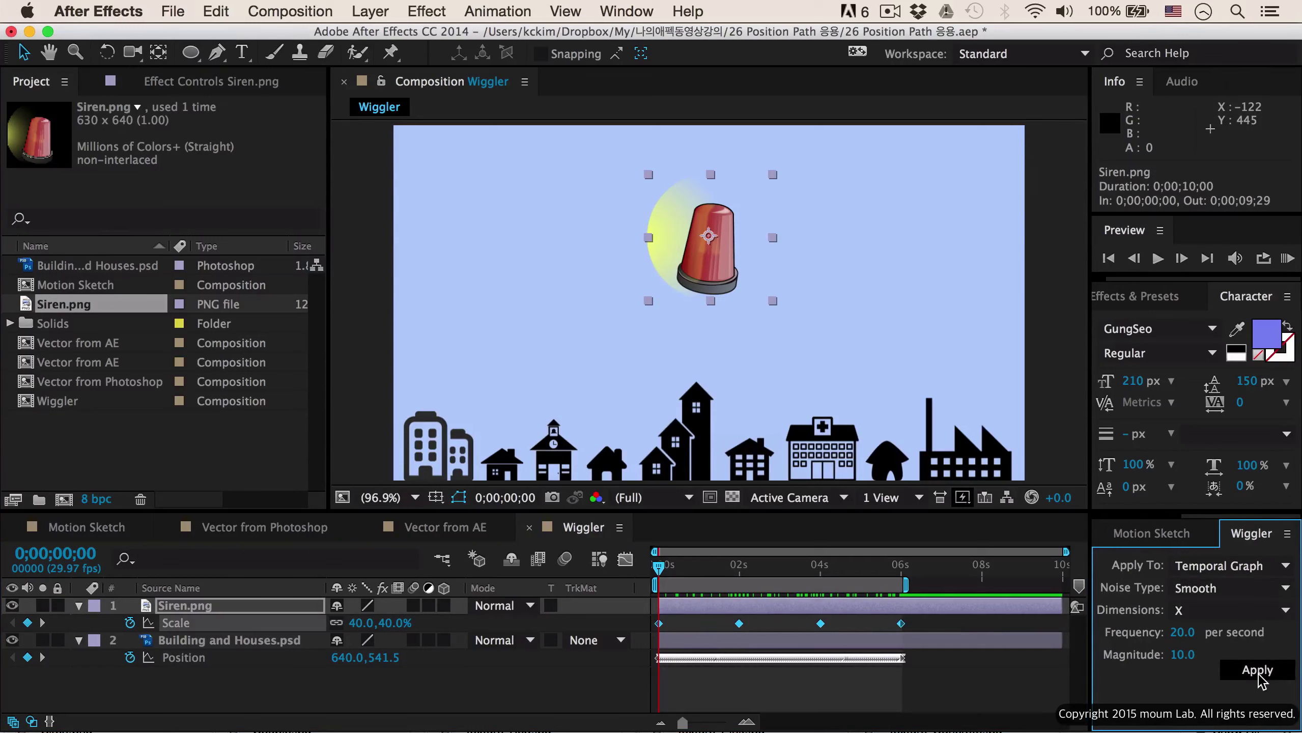
left_click(1195, 611)
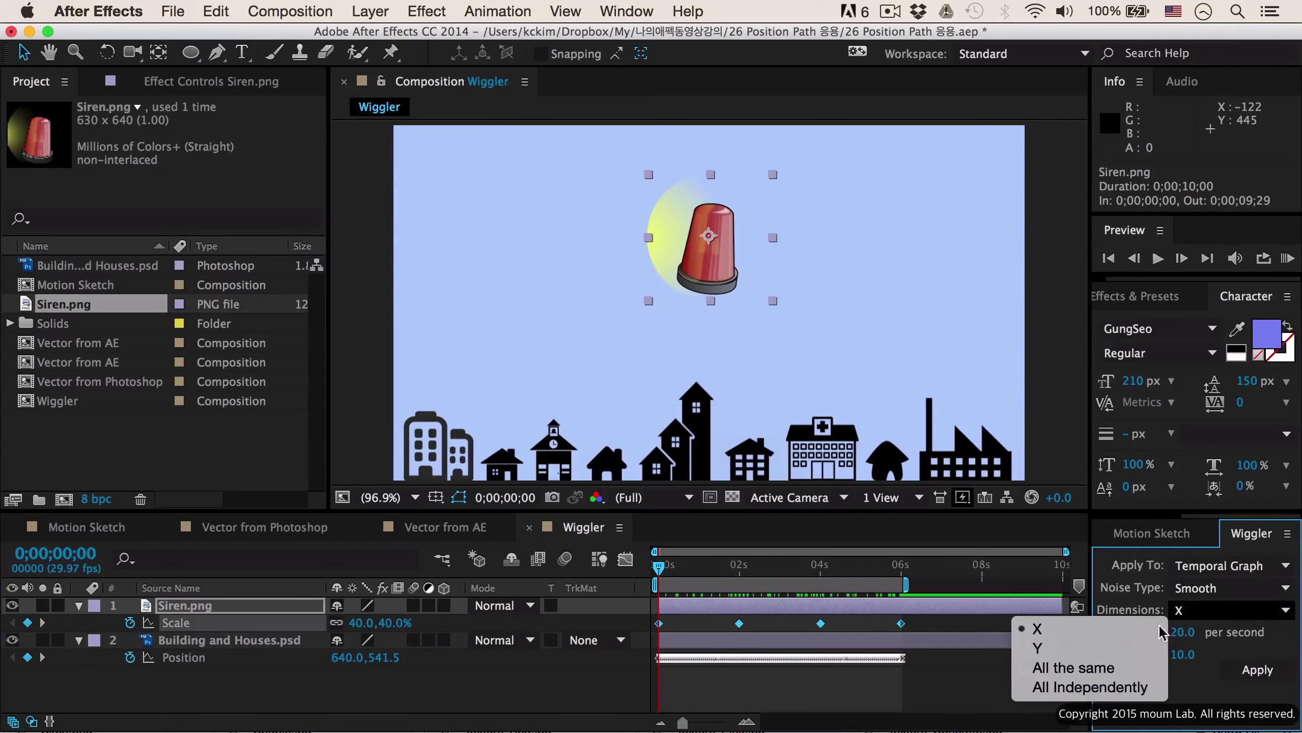
left_click(1128, 686)
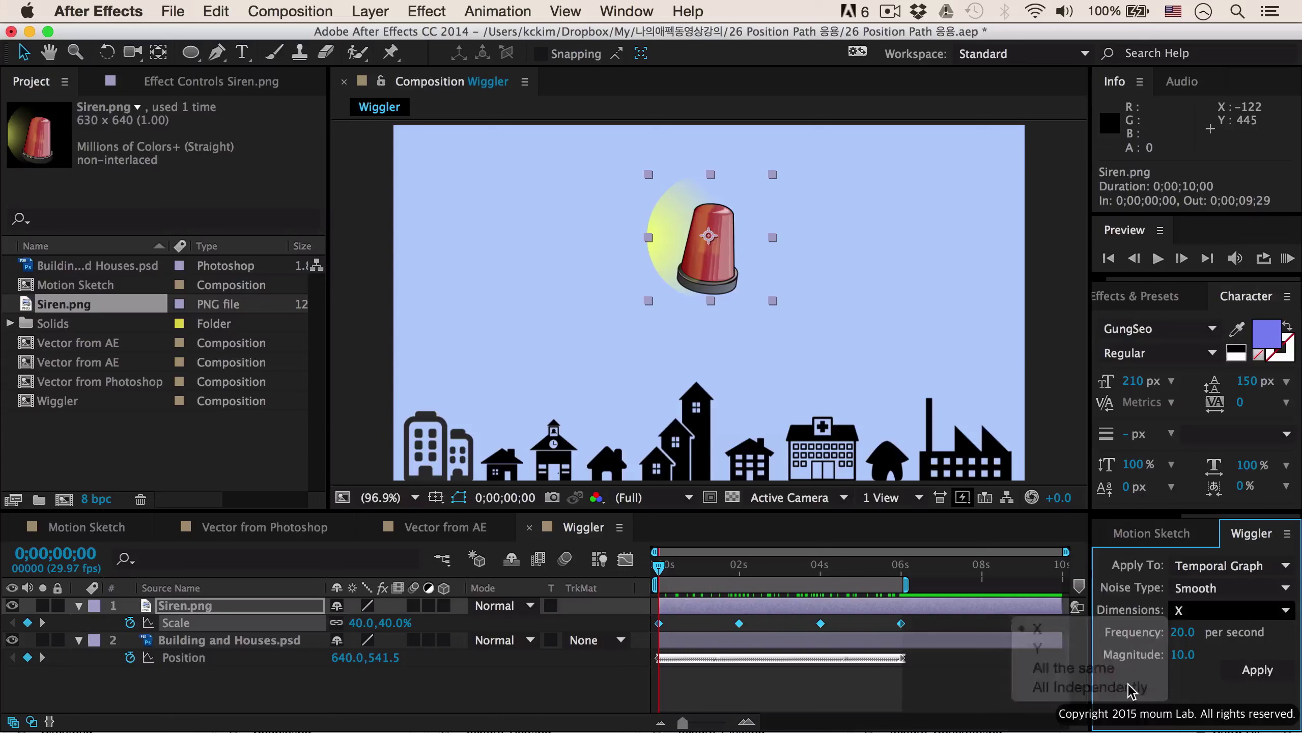
left_click(1259, 676)
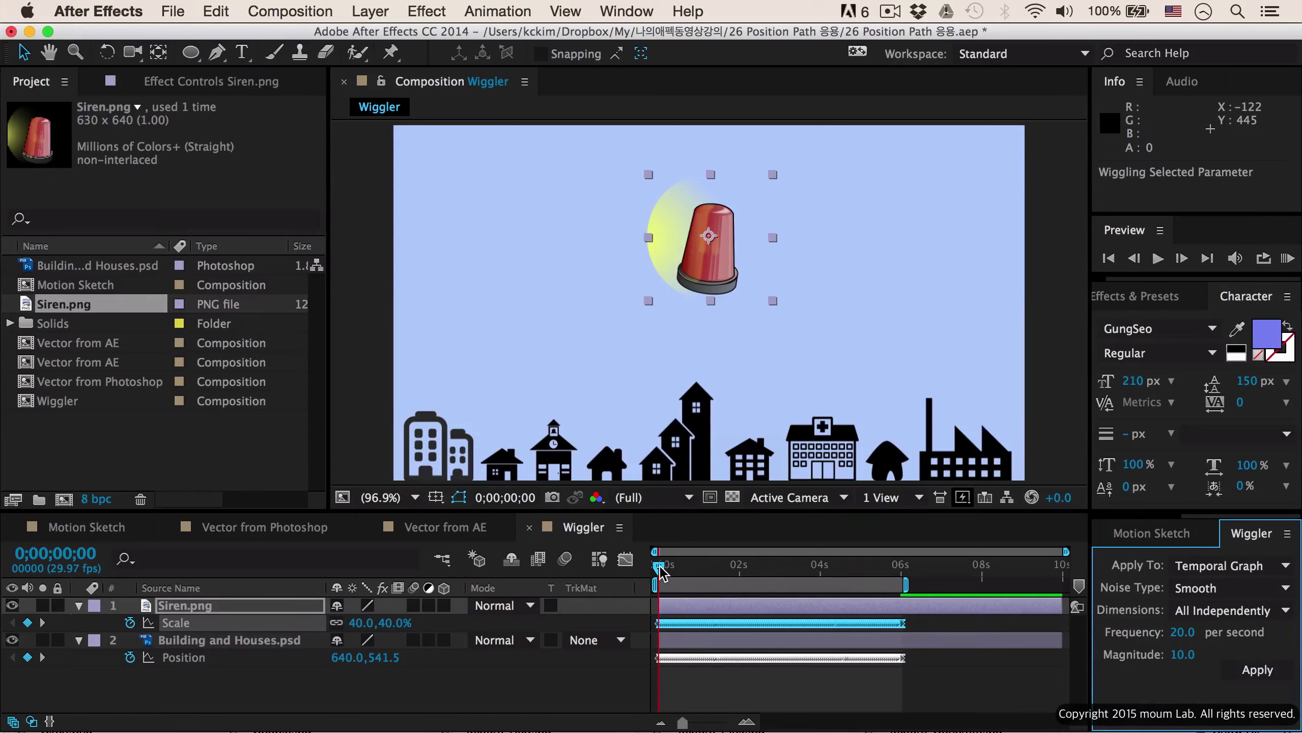
left_click_drag(662, 572, 656, 600)
Step: Reveal the siren's Opacity alongside Scale and keyframe it at 80% at 0;00;00;00
left_click(220, 607)
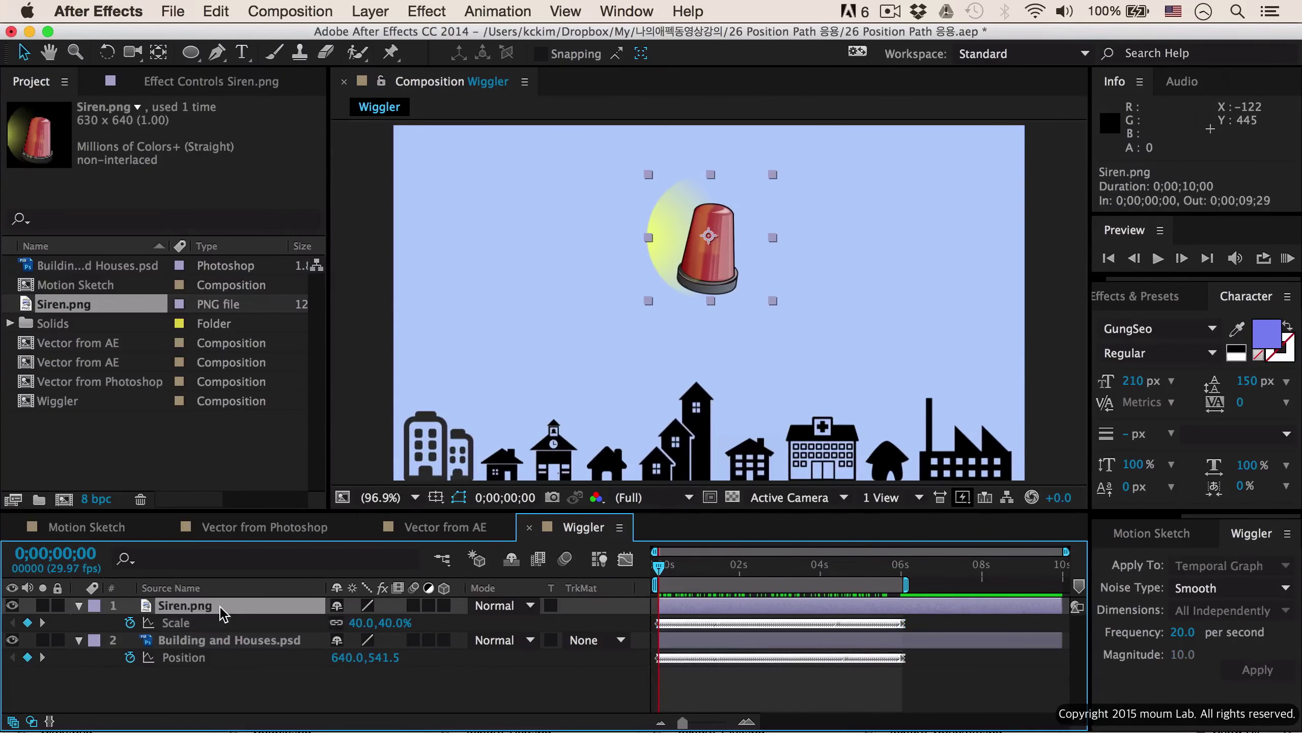
key("shift+t")
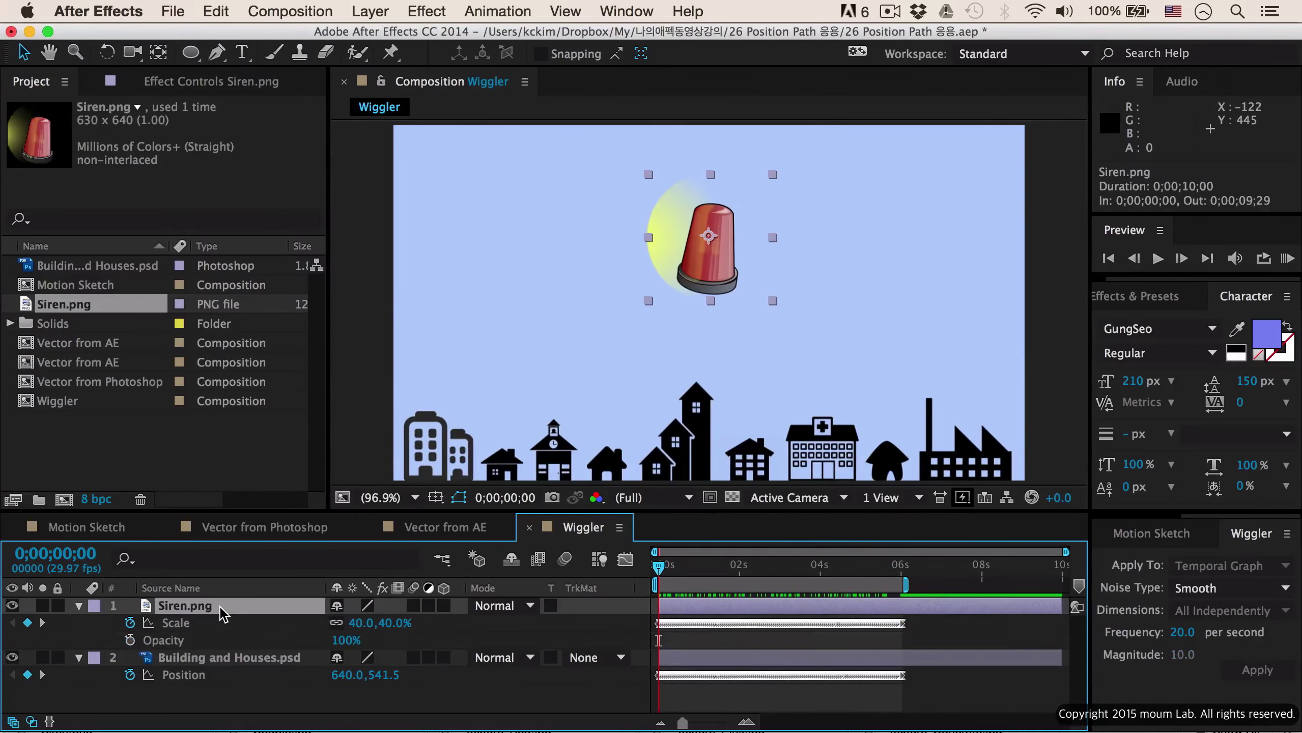
left_click(129, 640)
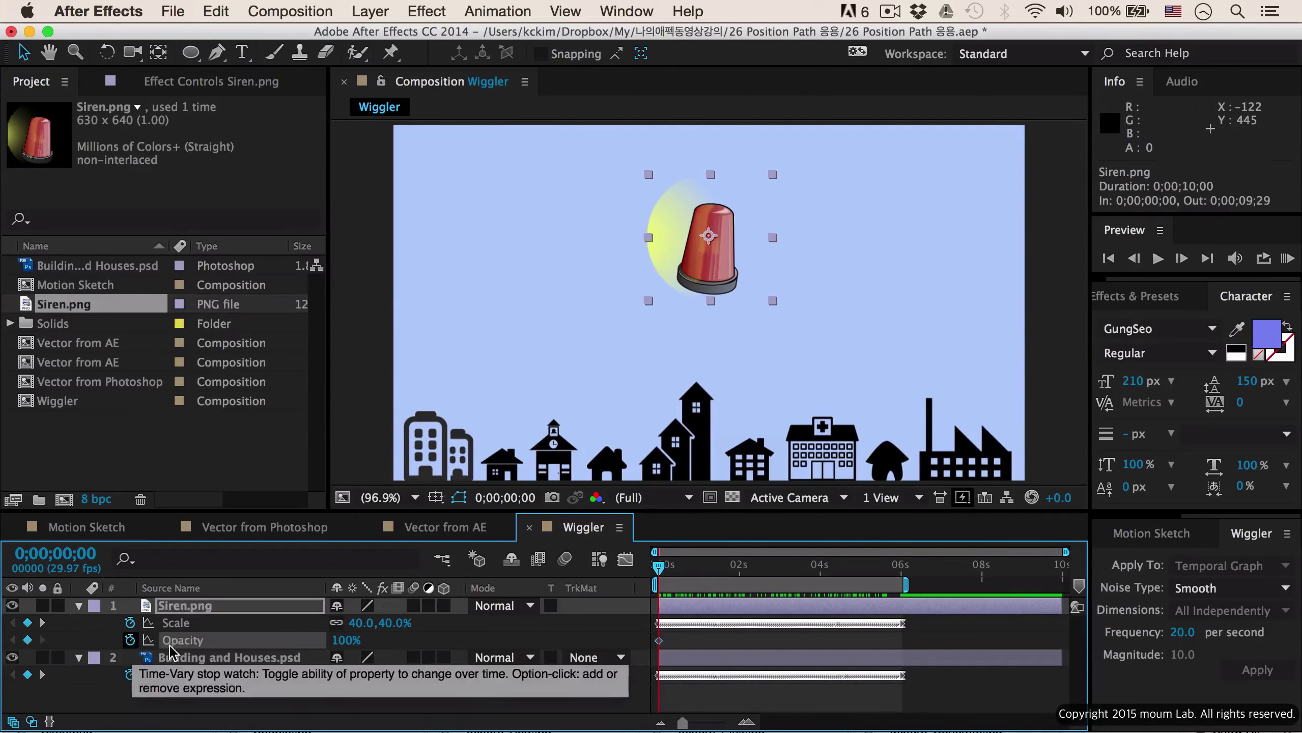
left_click(343, 640)
type("80")
key("Return")
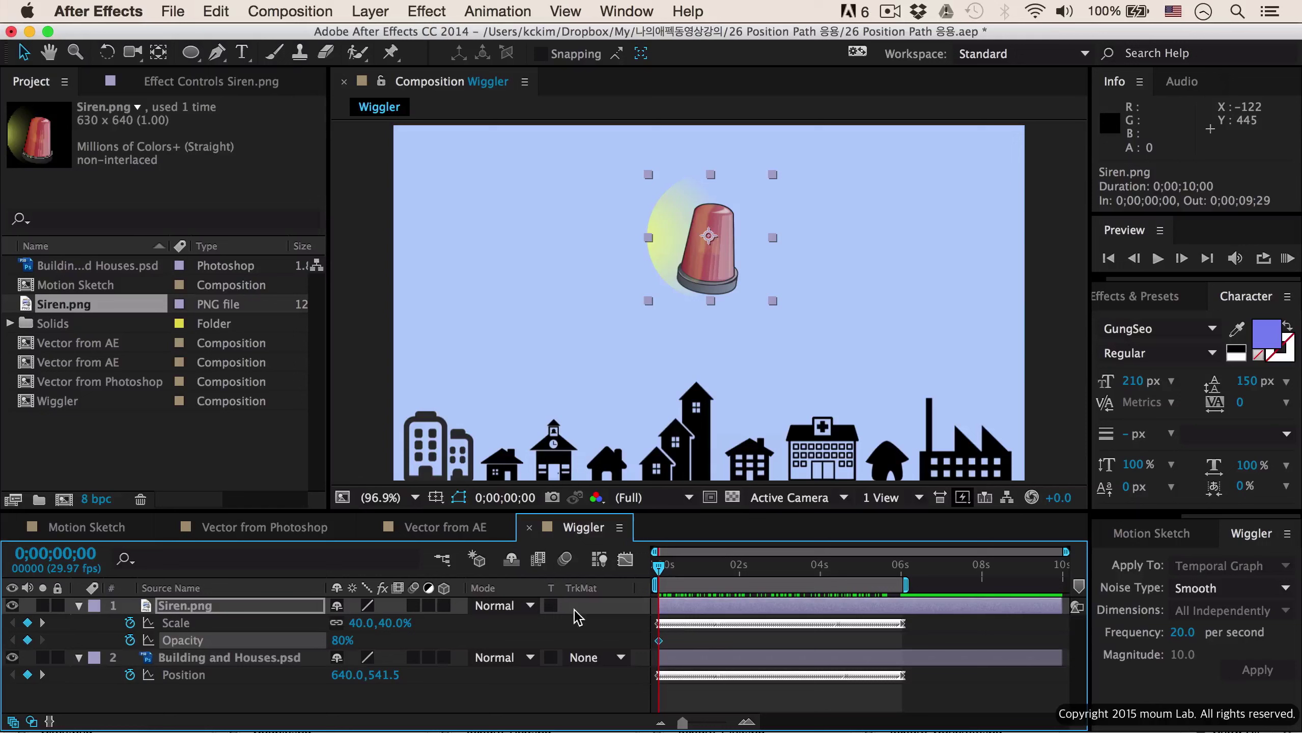
Step: Add an Opacity keyframe at 0;00;06;00, apply the Wiggler to both Opacity keyframes, and scrub through the result
key("space")
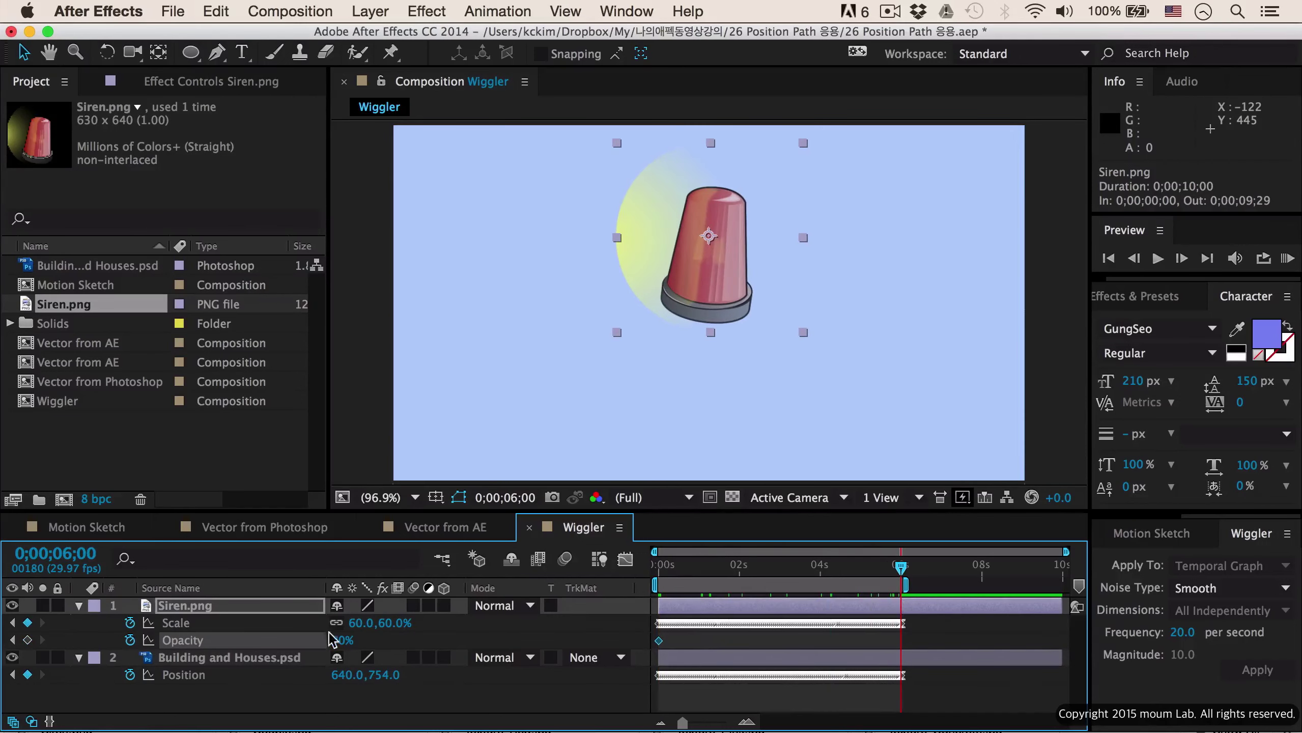
left_click(27, 640)
left_click(659, 640, "shift")
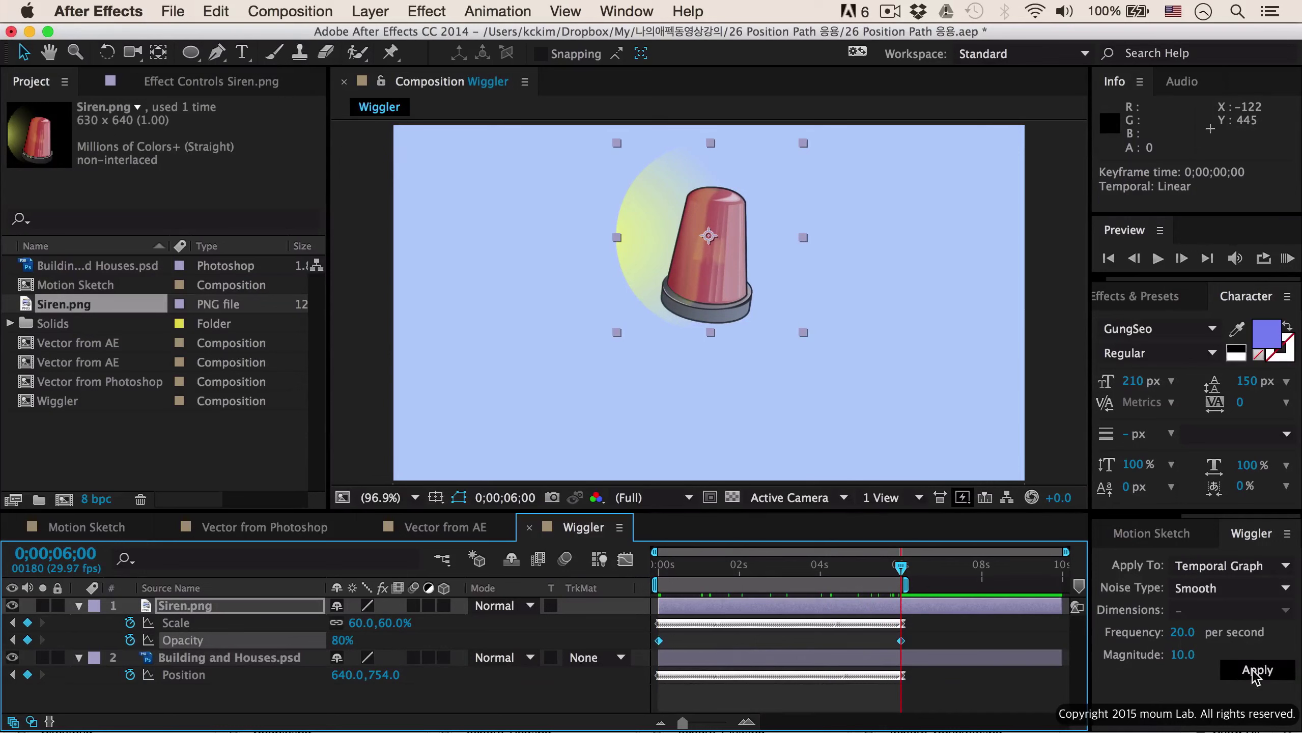
left_click(1246, 616)
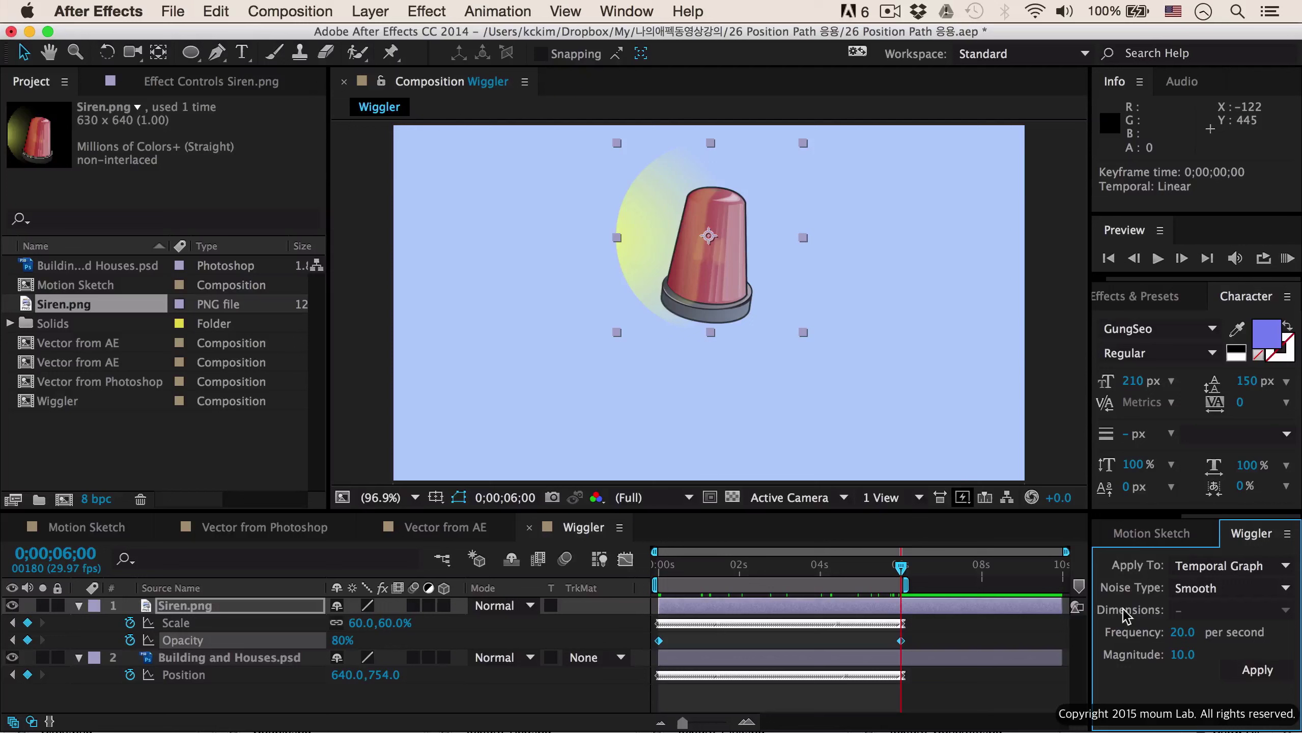
left_click(1259, 667)
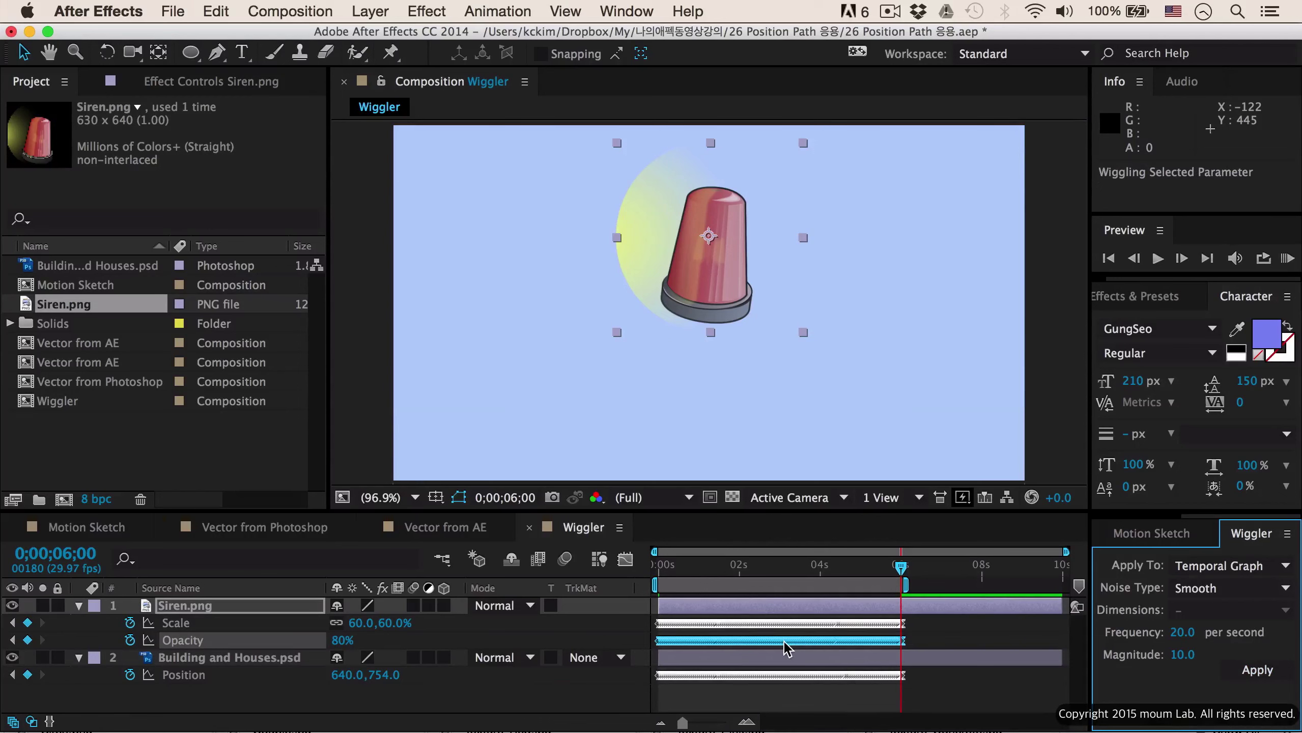
left_click_drag(902, 568, 901, 600)
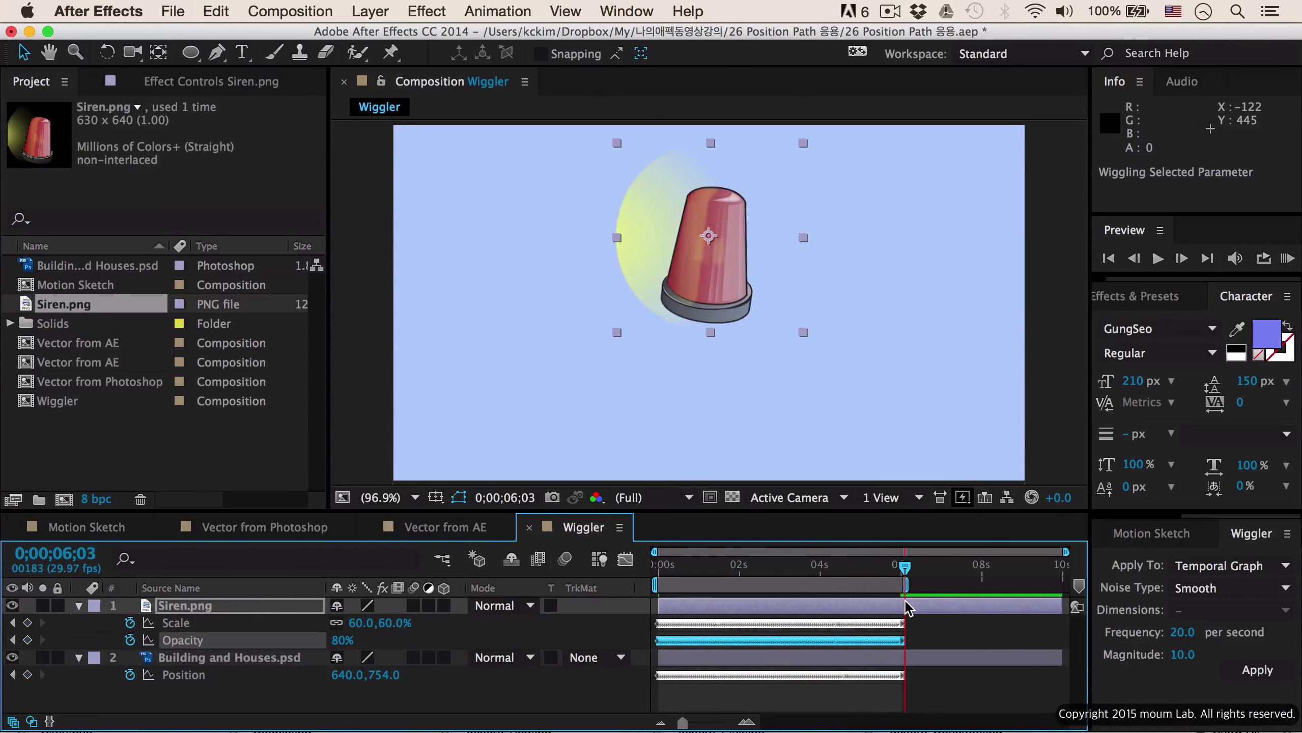
Step: Reveal the siren's Rotation and keyframe it at 0° at 0;00;00;00 and 90° at 0;00;02;00
left_click(250, 612)
key("shift+r")
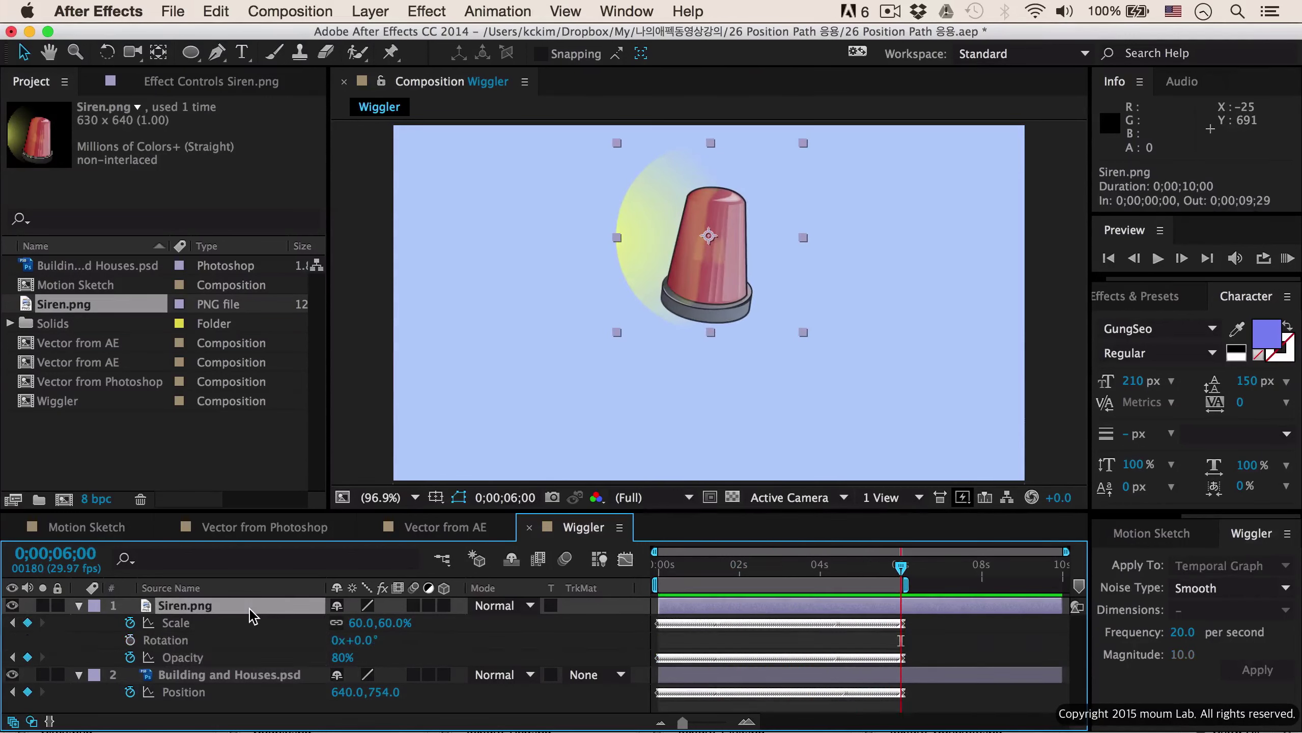
left_click_drag(901, 564, 658, 564)
left_click(130, 640)
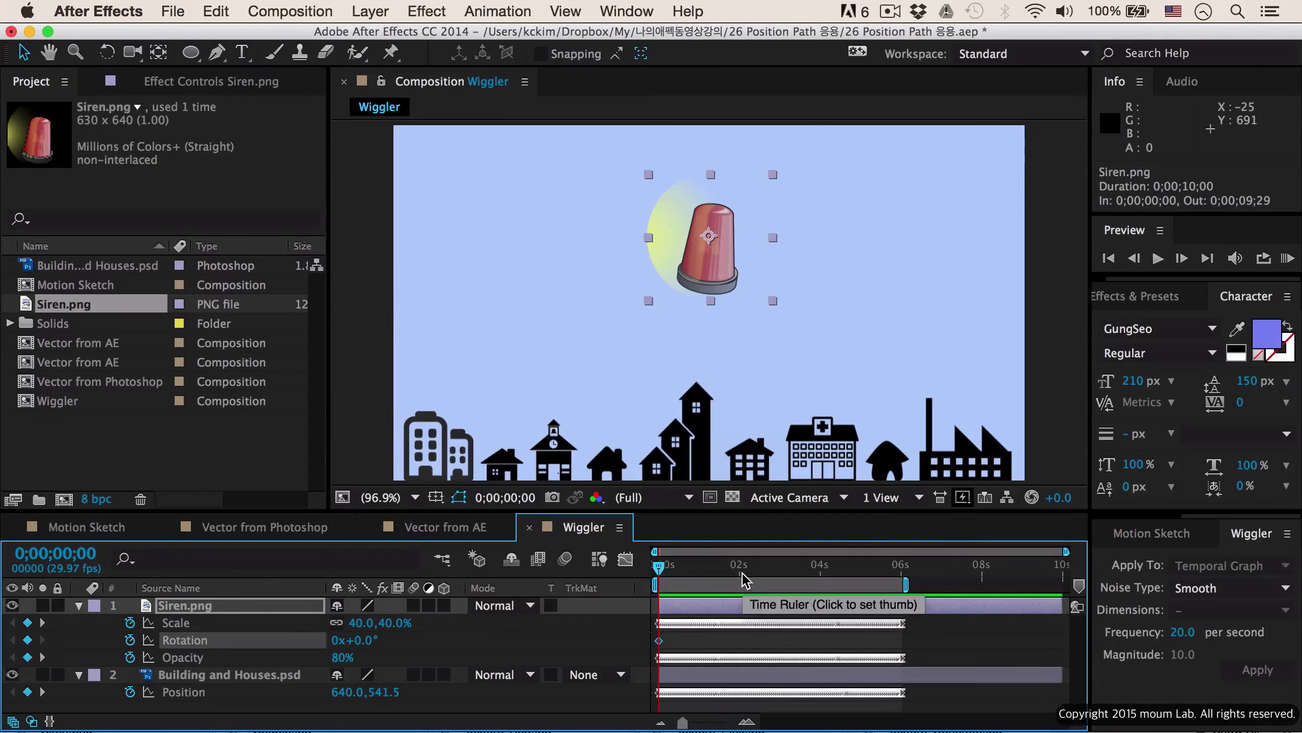
left_click(741, 572)
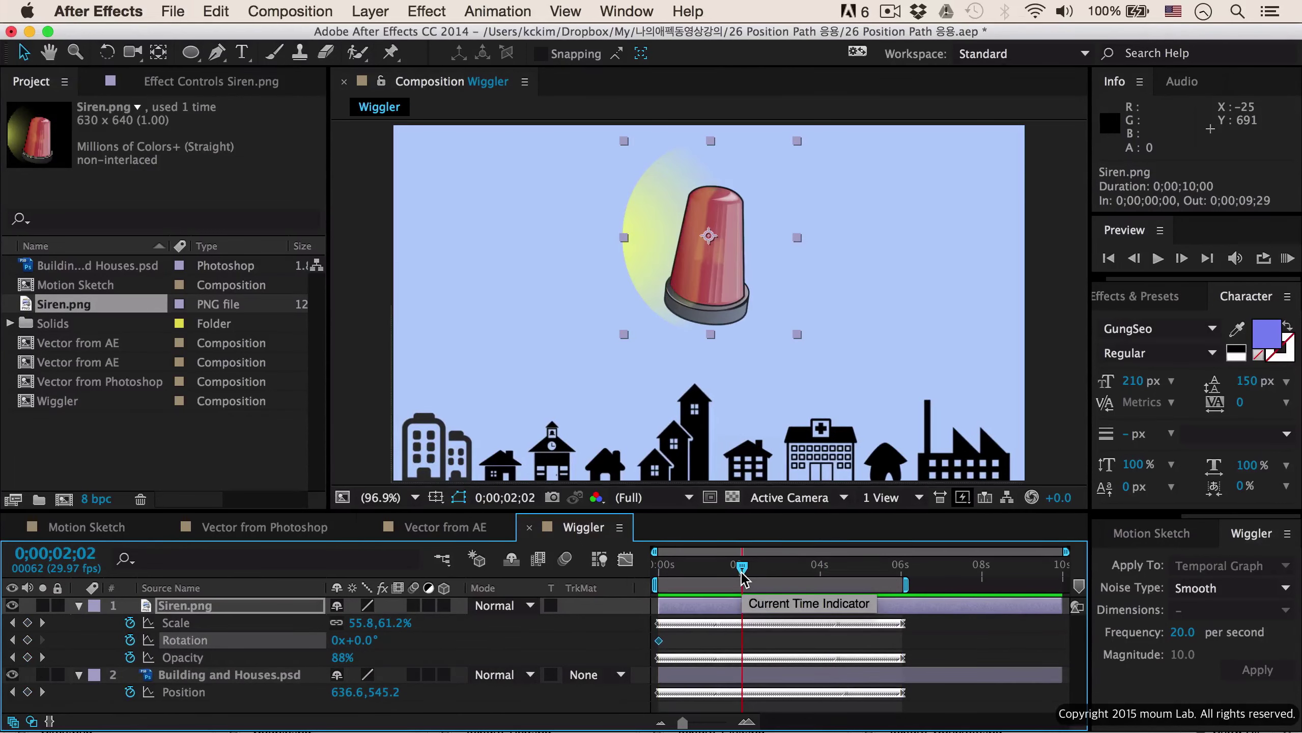
key("Page_Up")
key("Page_Up")
left_click(362, 639)
type("90")
key("Return")
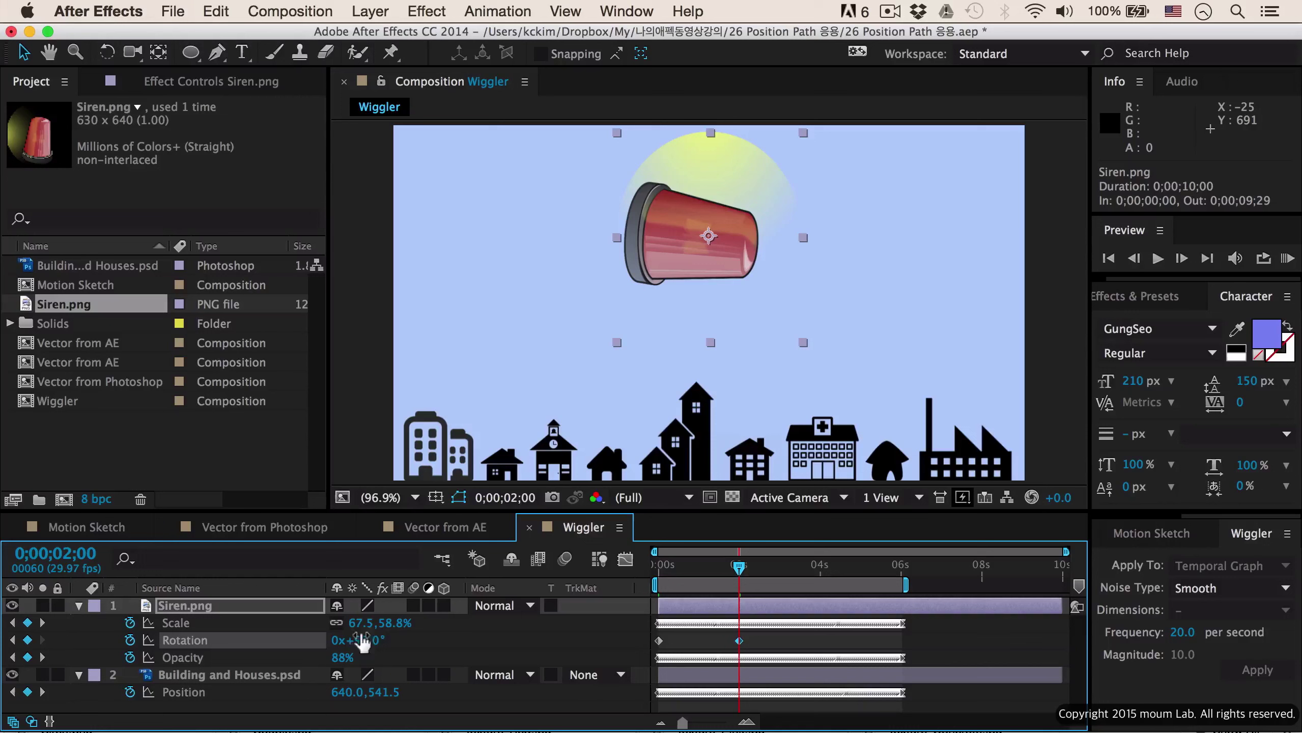
Step: Set the siren's Rotation to 180° at 0;00;02;00 and keyframe it at 360° at 0;00;04;00
key("Return")
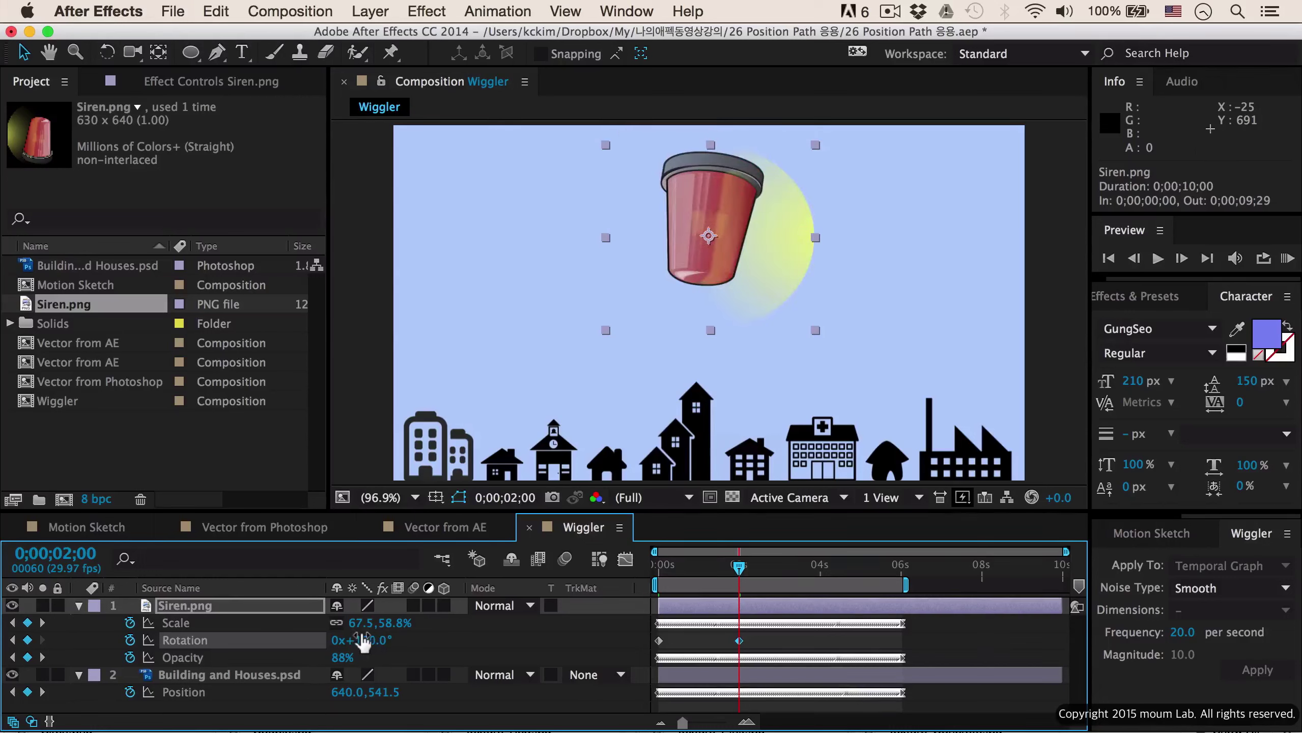
left_click_drag(741, 573, 823, 598)
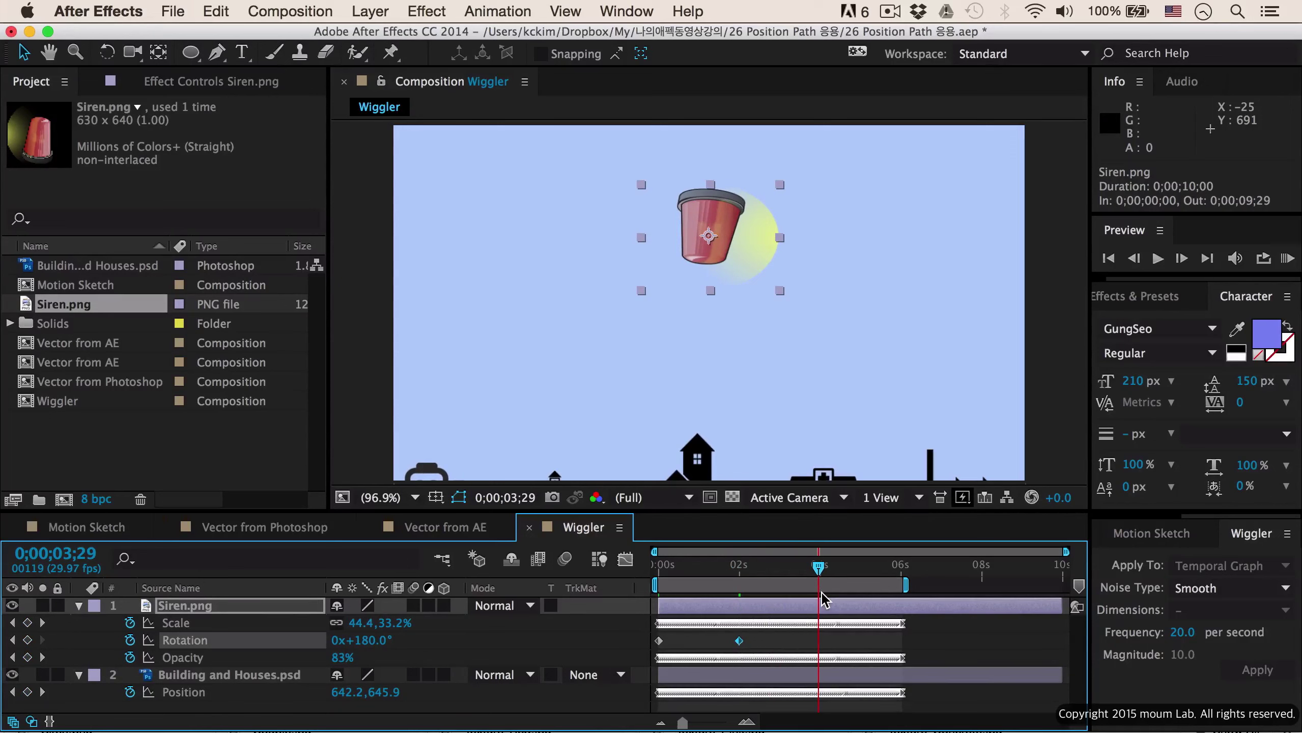
left_click_drag(822, 598, 823, 599)
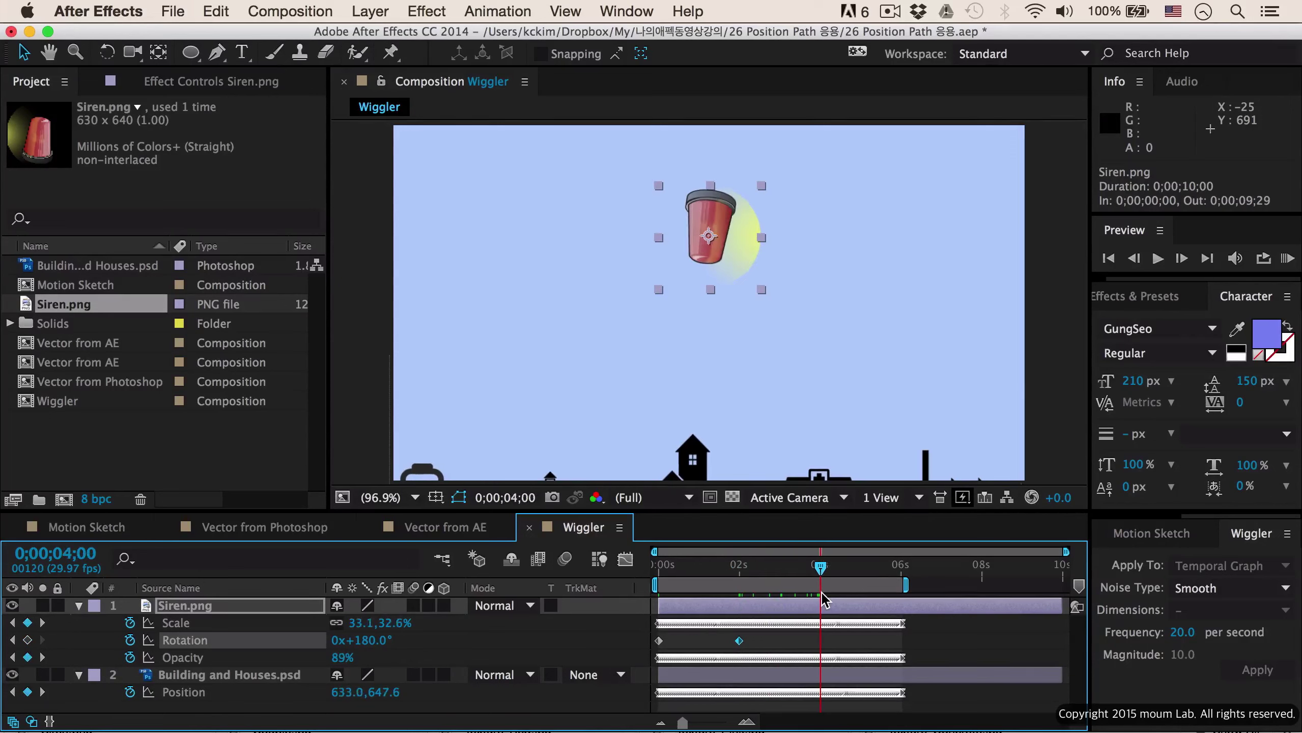
left_click(366, 640)
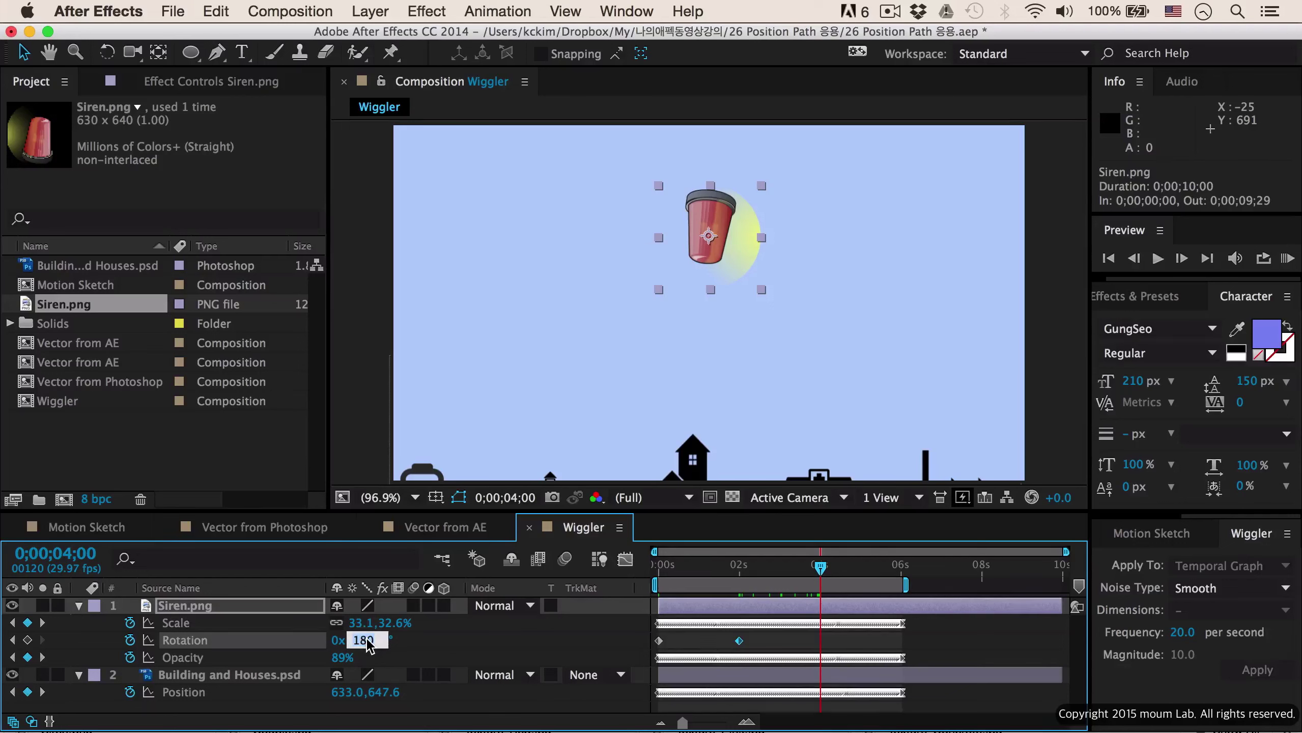
type("360")
key("Return")
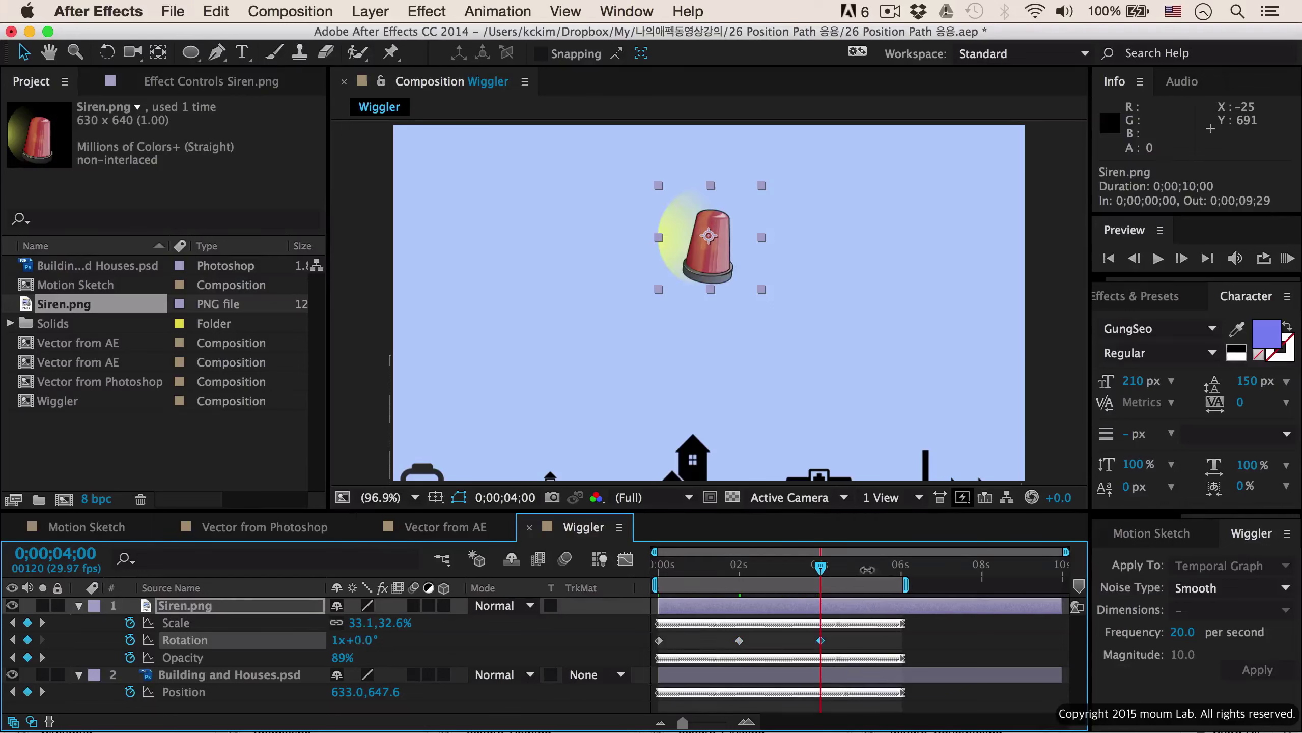
Step: Keyframe the siren's Rotation at two full revolutions (2x+0.0°) at 0;00;06;00
left_click_drag(823, 578, 903, 609)
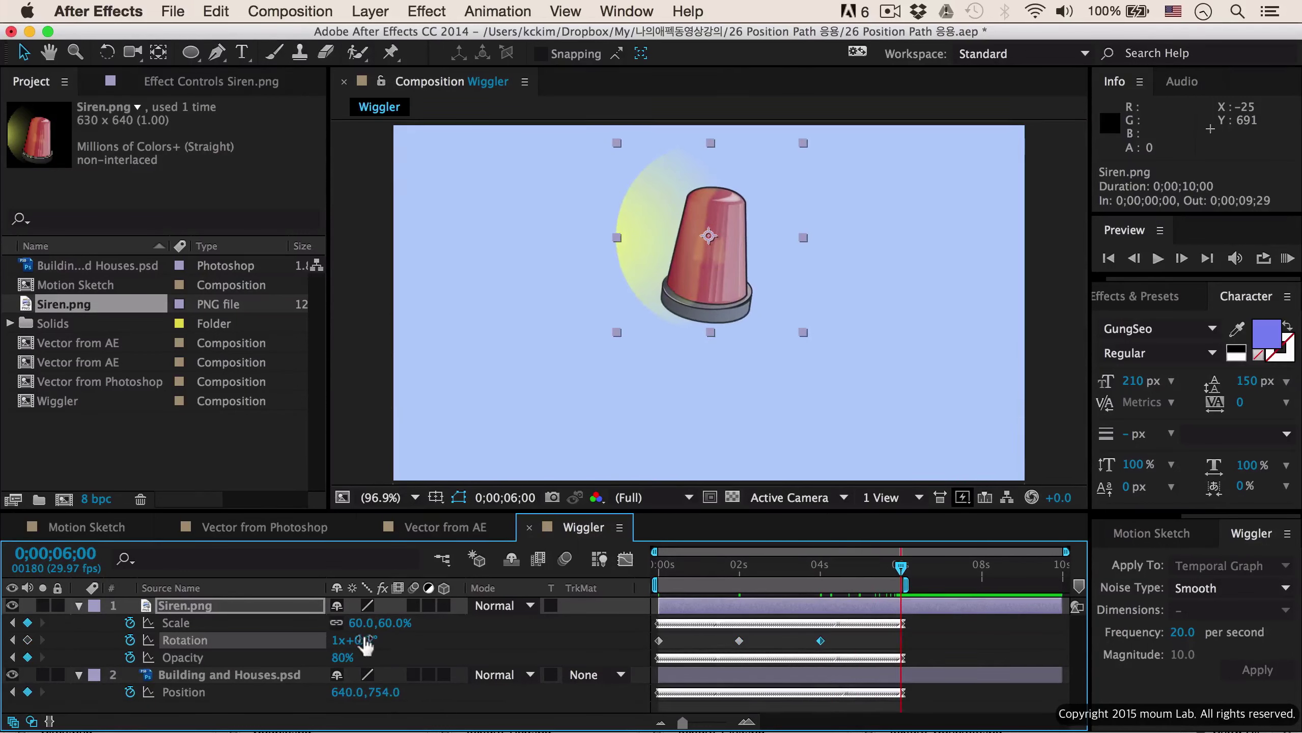
left_click(338, 640)
key("Return")
Step: Apply the Wiggler to all the siren's Rotation keyframes with Smooth noise, frequency 20 and magnitude 10, and scrub through the result
left_click(247, 643)
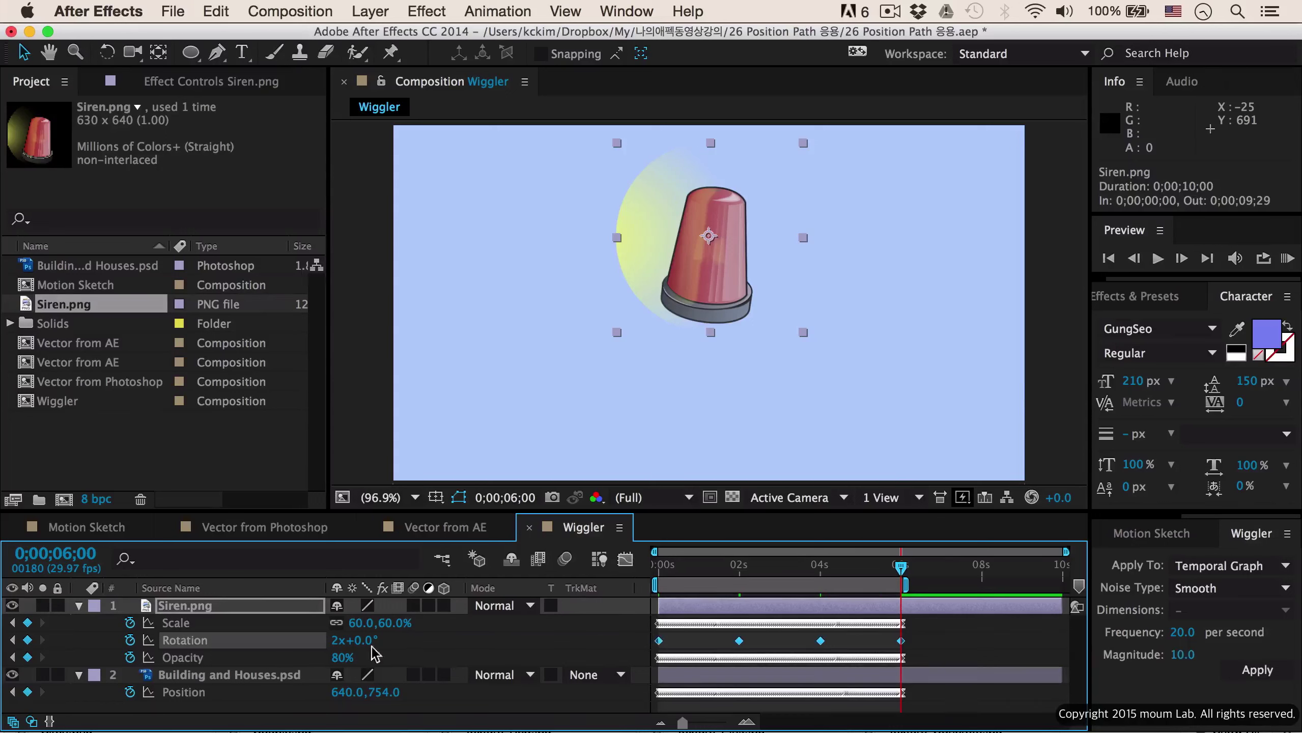
left_click(1254, 673)
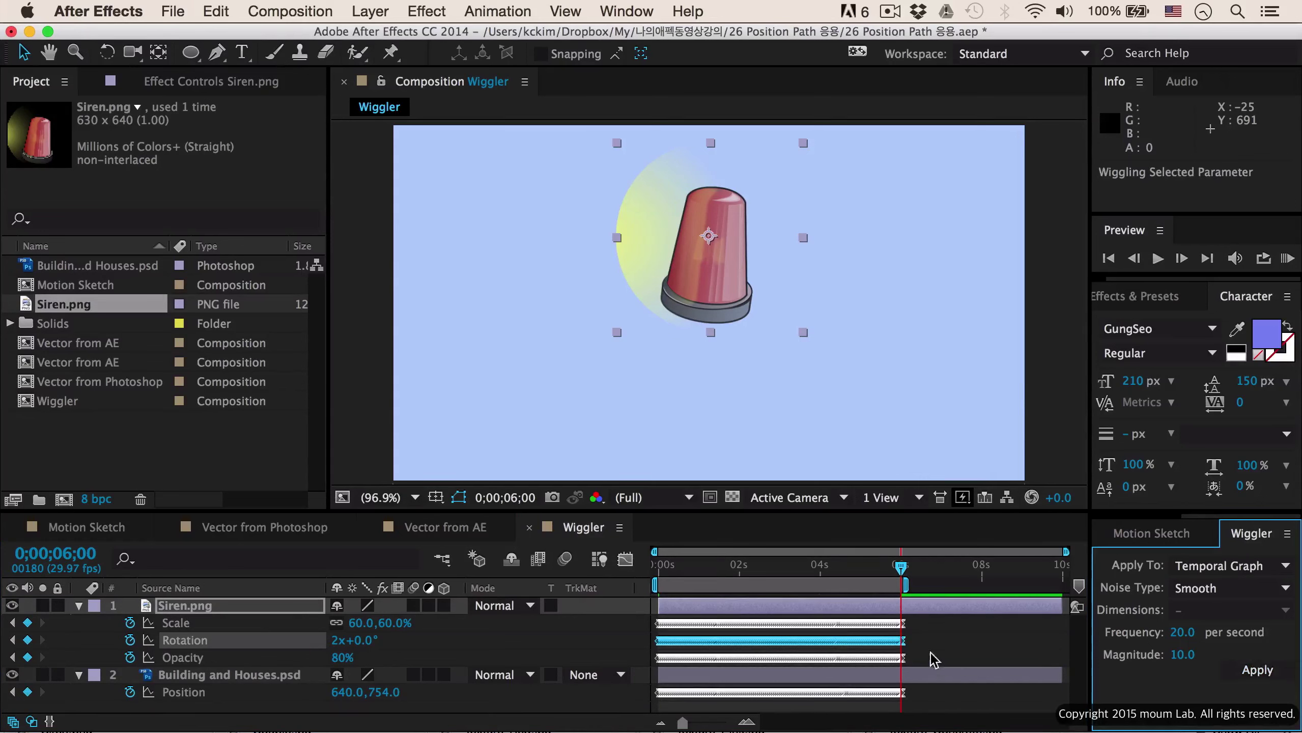
mouse_move(900, 575)
left_mouse_down()
mouse_move(656, 582)
mouse_move(906, 589)
left_mouse_up()
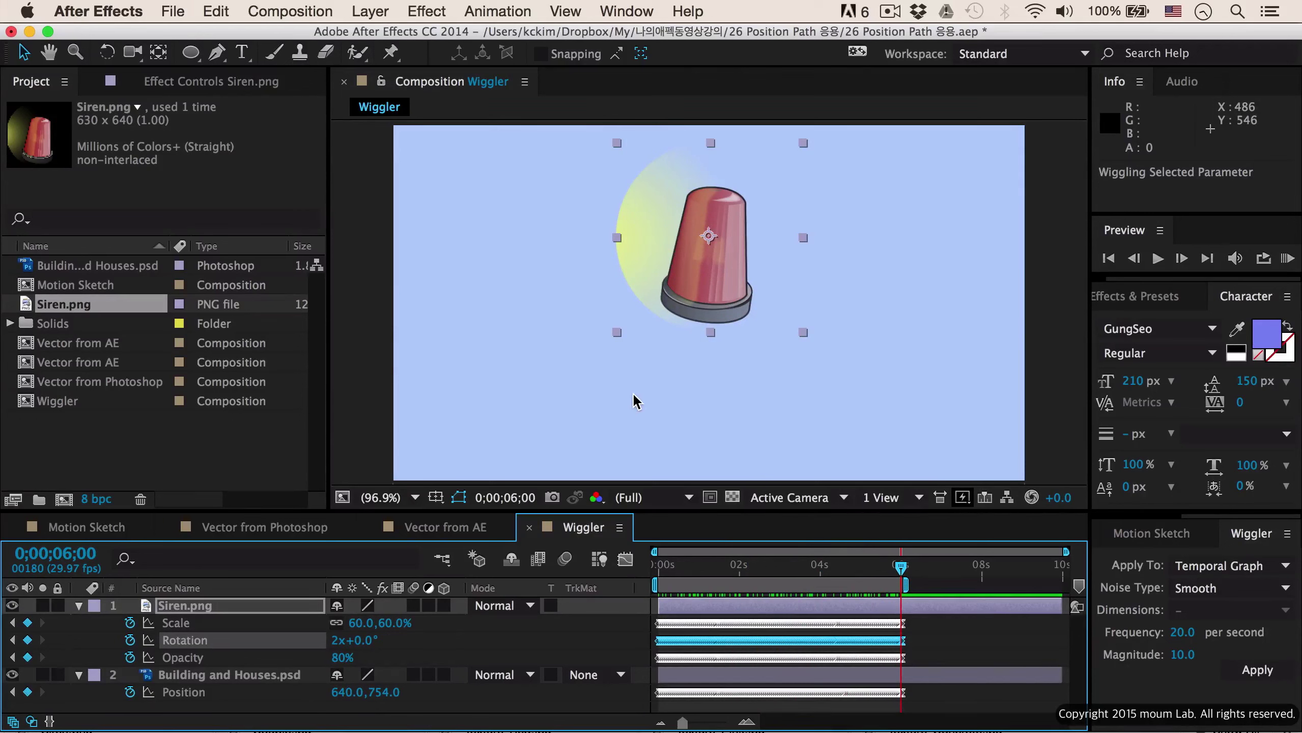